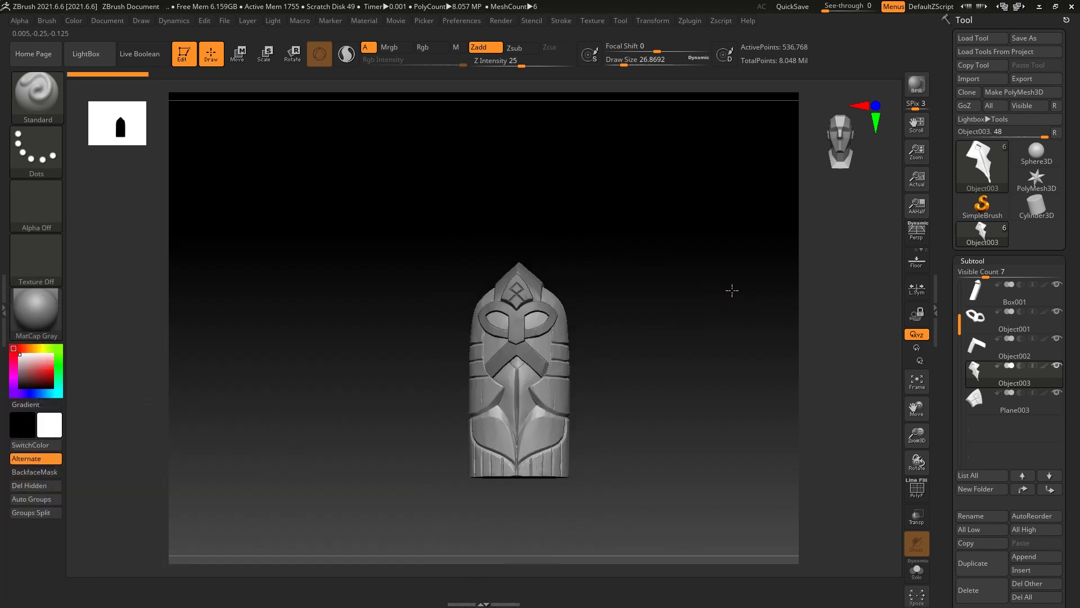
Step: Enlarge the totem's front view, open the Snipping Tool and capture a rectangular region around the totem
{"action": "mouse_move", "coordinate": [732, 290]}
{"action": "left_mouse_down"}
{"action": "mouse_move", "coordinate": [747, 298]}
{"action": "mouse_move", "coordinate": [731, 292]}
{"action": "mouse_move", "coordinate": [764, 287]}
{"action": "mouse_move", "coordinate": [742, 304]}
{"action": "mouse_move", "coordinate": [702, 300]}
{"action": "mouse_move", "coordinate": [724, 284]}
{"action": "mouse_move", "coordinate": [707, 285]}
{"action": "mouse_move", "coordinate": [716, 301]}
{"action": "mouse_move", "coordinate": [680, 306]}
{"action": "left_mouse_up"}
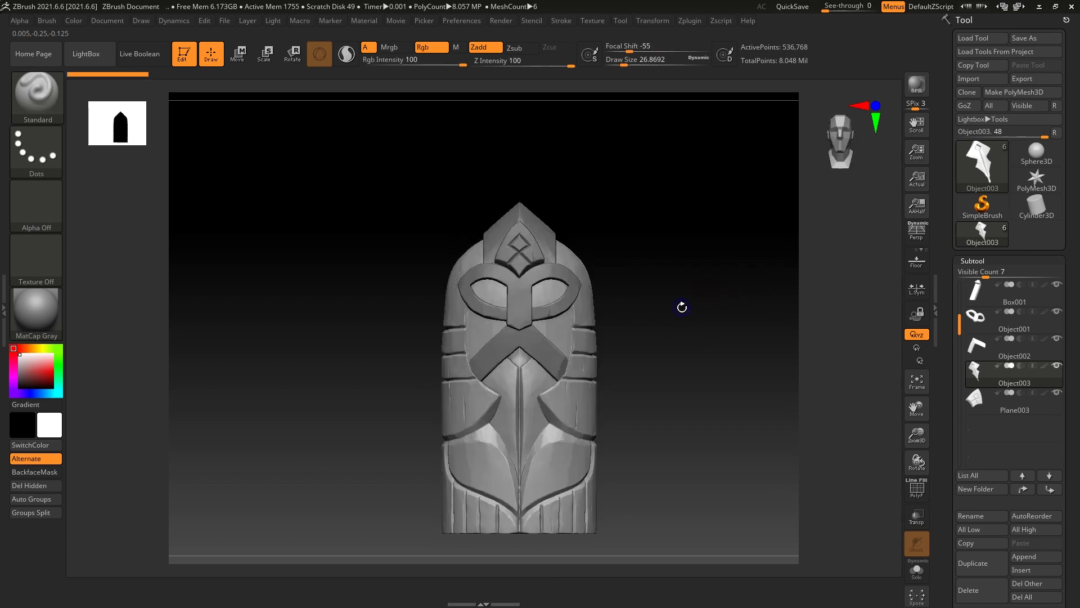
{"action": "key", "text": "super"}
{"action": "key", "text": "super"}
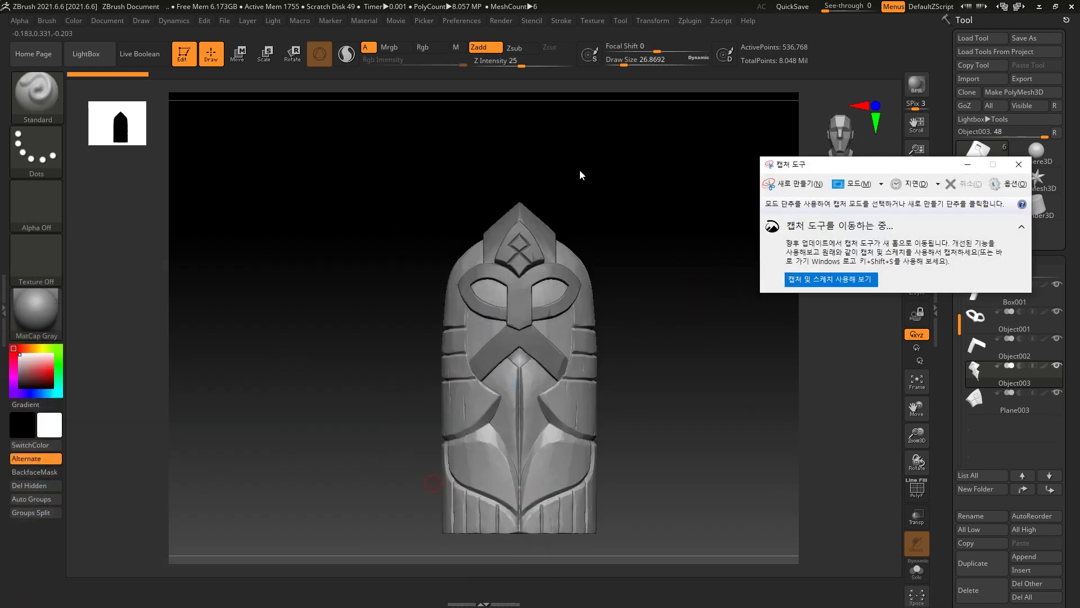
{"action": "left_click", "coordinate": [774, 182]}
{"action": "left_click_drag", "start_coordinate": [261, 82], "coordinate": [864, 568]}
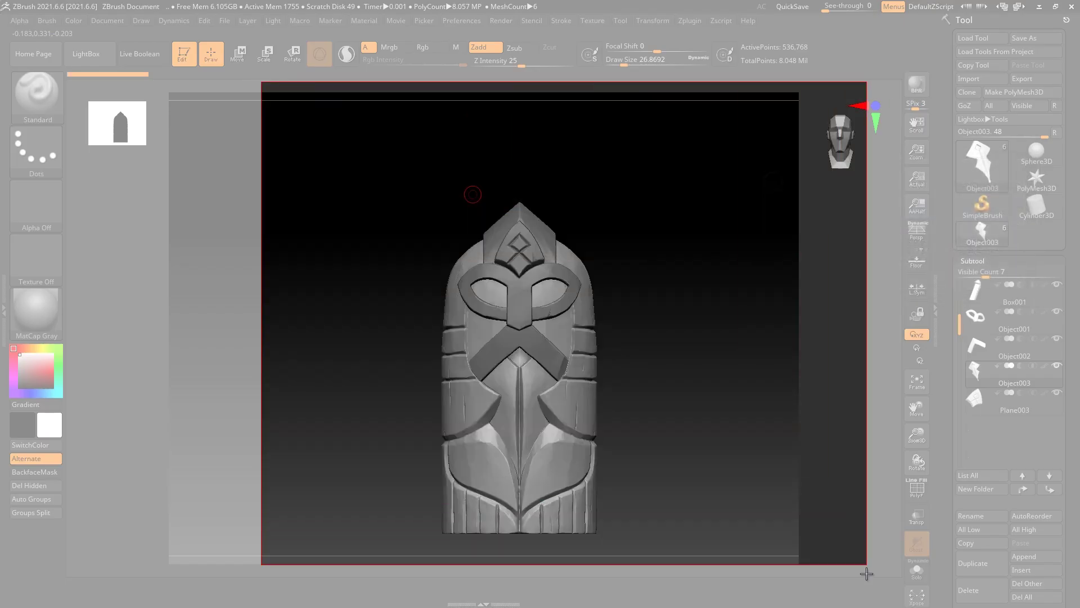
Step: Handwrite the red notes "메쉬 X" and "노멀 처리" above the totem in the capture and underline both
{"action": "mouse_move", "coordinate": [403, 151]}
{"action": "left_mouse_down"}
{"action": "mouse_move", "coordinate": [475, 113]}
{"action": "mouse_move", "coordinate": [489, 133]}
{"action": "mouse_move", "coordinate": [557, 111]}
{"action": "mouse_move", "coordinate": [567, 128]}
{"action": "mouse_move", "coordinate": [576, 122]}
{"action": "mouse_move", "coordinate": [566, 119]}
{"action": "left_mouse_up"}
{"action": "left_click", "coordinate": [525, 39]}
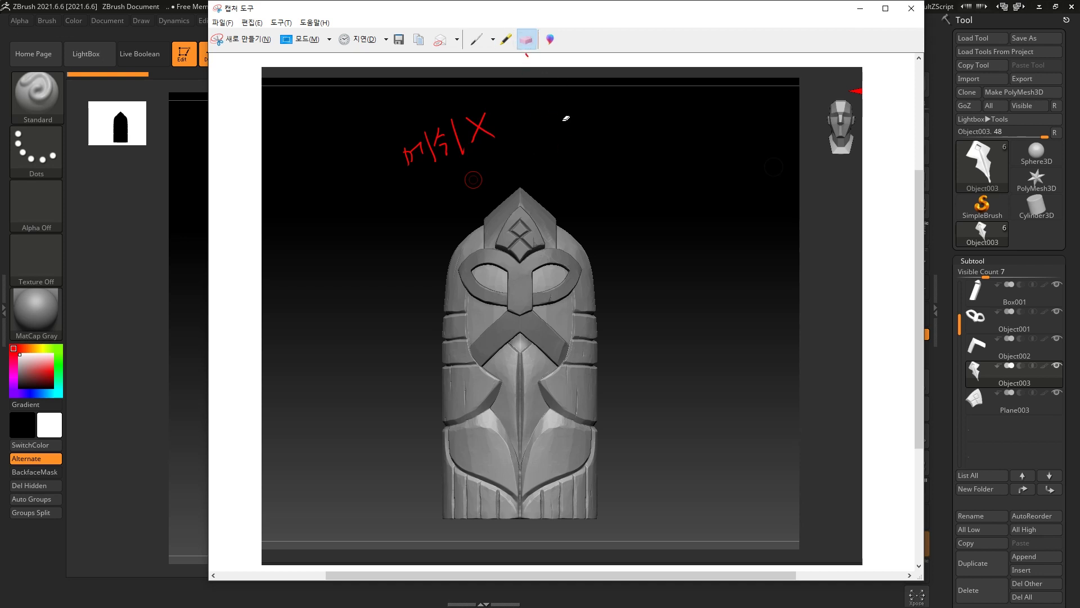
{"action": "left_click", "coordinate": [476, 39]}
{"action": "mouse_move", "coordinate": [557, 88]}
{"action": "left_mouse_down"}
{"action": "mouse_move", "coordinate": [577, 120]}
{"action": "mouse_move", "coordinate": [600, 120]}
{"action": "mouse_move", "coordinate": [623, 99]}
{"action": "mouse_move", "coordinate": [648, 119]}
{"action": "left_mouse_up"}
{"action": "left_click_drag", "start_coordinate": [561, 144], "coordinate": [683, 113]}
{"action": "left_click_drag", "start_coordinate": [390, 189], "coordinate": [501, 151]}
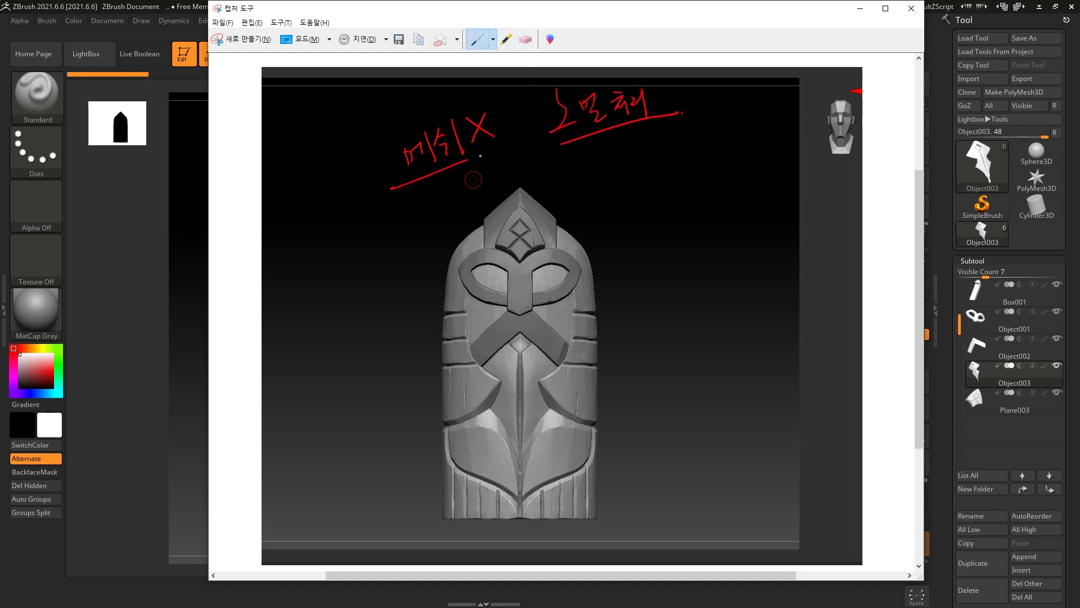
Step: Turn the totem to its rune-carved back in ZBrush and take a new rectangular capture of it
{"action": "left_click", "coordinate": [859, 9]}
{"action": "mouse_move", "coordinate": [694, 212]}
{"action": "left_mouse_down", "text": "alt"}
{"action": "mouse_move", "coordinate": [724, 183]}
{"action": "mouse_move", "coordinate": [782, 171]}
{"action": "mouse_move", "coordinate": [766, 188]}
{"action": "mouse_move", "coordinate": [698, 197]}
{"action": "left_mouse_up", "text": "alt"}
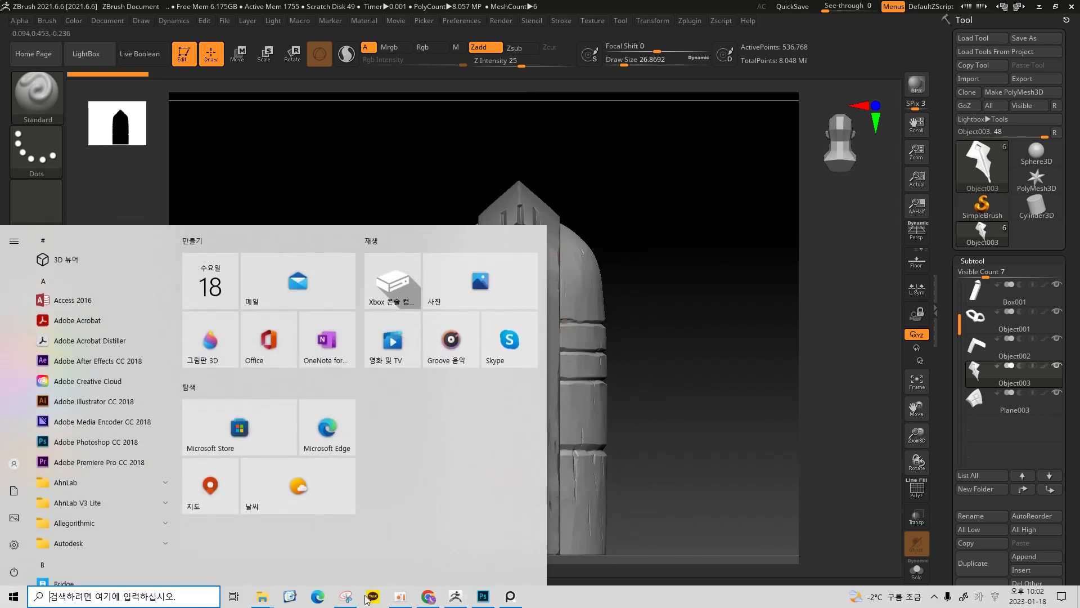
{"action": "left_click", "coordinate": [345, 597]}
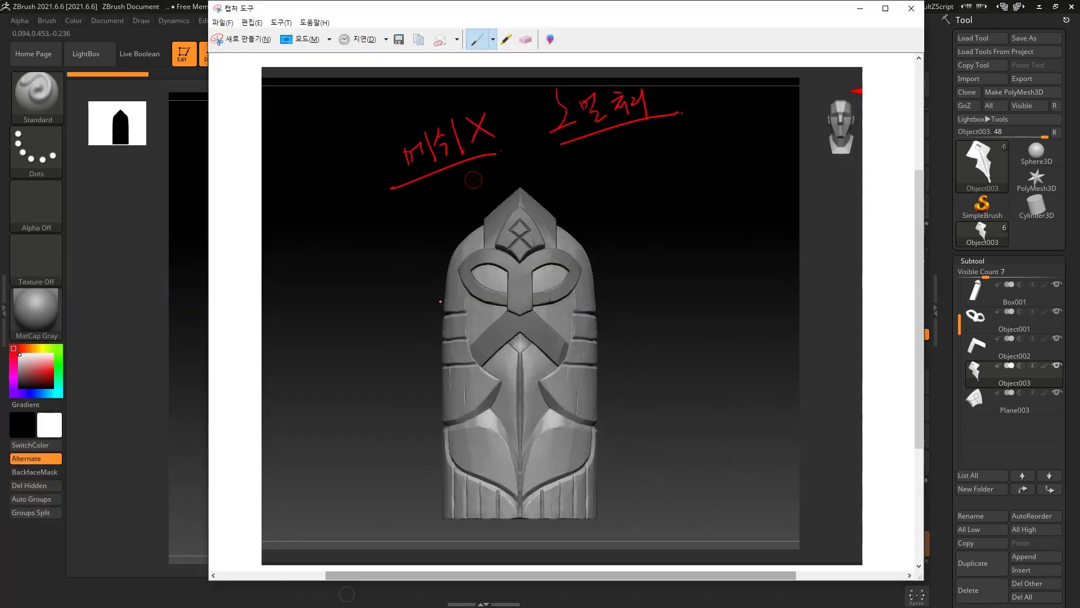
{"action": "left_click", "coordinate": [259, 37]}
{"action": "key", "text": "Escape"}
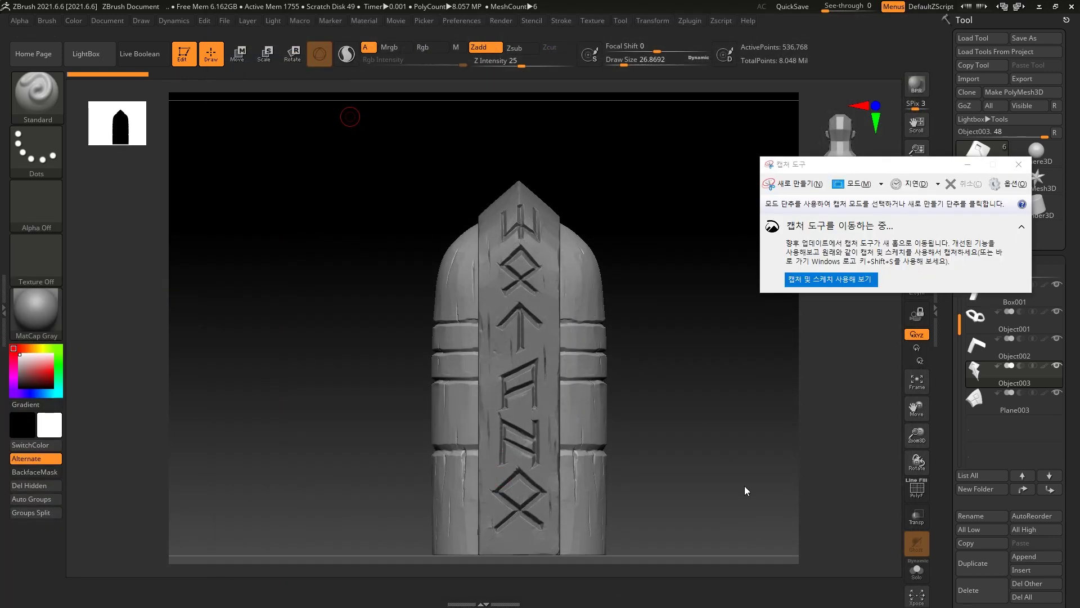
{"action": "left_click", "coordinate": [805, 189]}
{"action": "left_click_drag", "start_coordinate": [293, 164], "coordinate": [763, 598]}
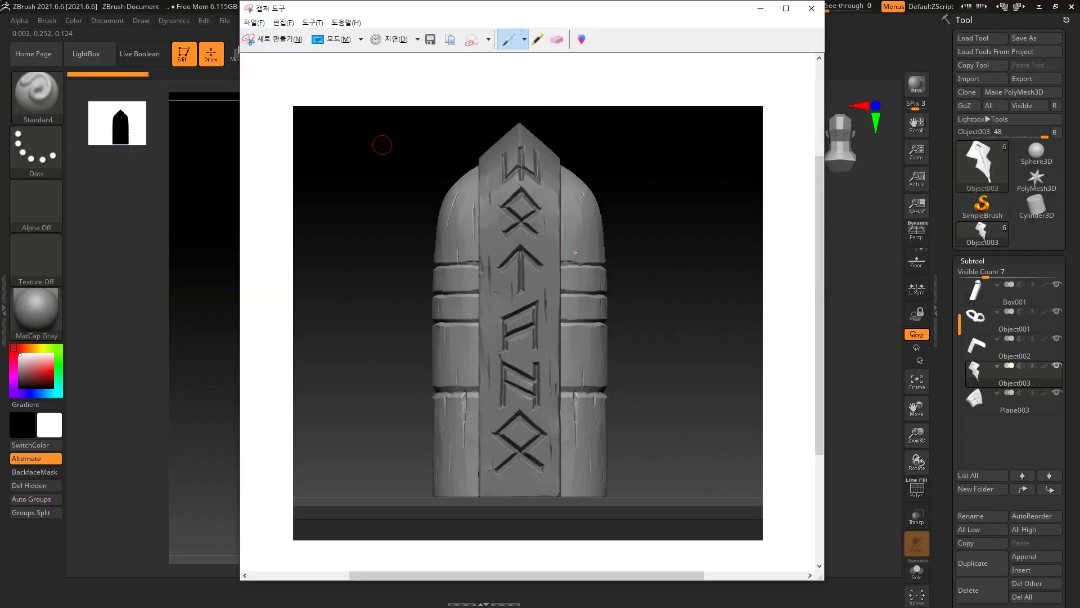
Step: Label the diamond rune "문양" with an arrow and trace its outline in red, checking it against the model
{"action": "mouse_move", "coordinate": [583, 189]}
{"action": "left_mouse_down"}
{"action": "mouse_move", "coordinate": [550, 202]}
{"action": "mouse_move", "coordinate": [603, 183]}
{"action": "left_mouse_up"}
{"action": "left_click_drag", "start_coordinate": [591, 195], "coordinate": [609, 197]}
{"action": "left_click_drag", "start_coordinate": [607, 183], "coordinate": [619, 187]}
{"action": "mouse_move", "coordinate": [617, 181]}
{"action": "left_mouse_down"}
{"action": "mouse_move", "coordinate": [625, 179]}
{"action": "mouse_move", "coordinate": [621, 192]}
{"action": "left_mouse_up"}
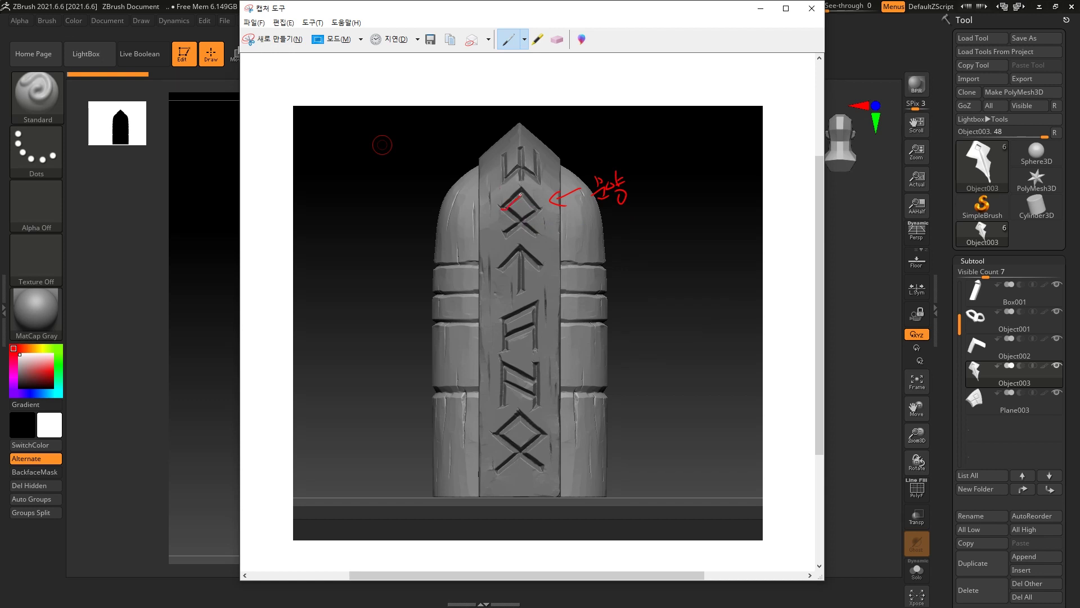
{"action": "mouse_move", "coordinate": [522, 189]}
{"action": "left_mouse_down"}
{"action": "mouse_move", "coordinate": [504, 201]}
{"action": "mouse_move", "coordinate": [516, 222]}
{"action": "left_mouse_up"}
{"action": "left_click", "coordinate": [760, 8]}
{"action": "mouse_move", "coordinate": [716, 236]}
{"action": "left_mouse_down", "text": "alt"}
{"action": "mouse_move", "coordinate": [735, 201]}
{"action": "mouse_move", "coordinate": [772, 261]}
{"action": "mouse_move", "coordinate": [772, 224]}
{"action": "mouse_move", "coordinate": [701, 237]}
{"action": "left_mouse_up", "text": "alt"}
{"action": "key", "text": "alt+Tab"}
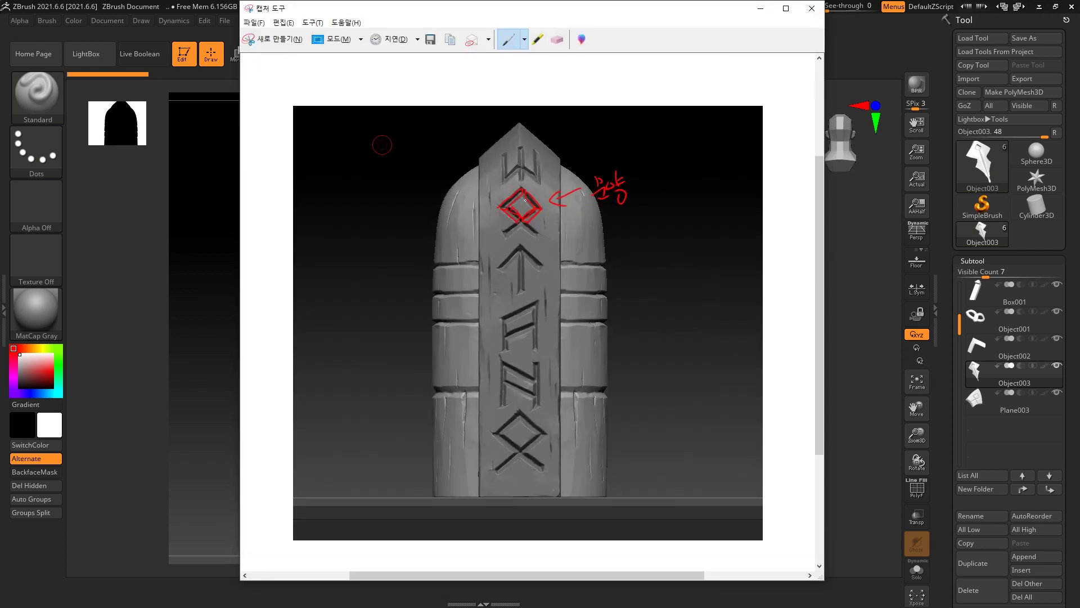
Step: Handwrite notes beside the totem on rising edges ("엣지↑") and a rising count ("갯수↑"), and underline them
{"action": "mouse_move", "coordinate": [629, 223]}
{"action": "left_mouse_down"}
{"action": "mouse_move", "coordinate": [667, 243]}
{"action": "mouse_move", "coordinate": [679, 198]}
{"action": "mouse_move", "coordinate": [690, 199]}
{"action": "left_mouse_up"}
{"action": "mouse_move", "coordinate": [631, 275]}
{"action": "left_mouse_down"}
{"action": "mouse_move", "coordinate": [642, 269]}
{"action": "mouse_move", "coordinate": [641, 284]}
{"action": "left_mouse_up"}
{"action": "mouse_move", "coordinate": [647, 272]}
{"action": "left_mouse_down"}
{"action": "mouse_move", "coordinate": [666, 283]}
{"action": "mouse_move", "coordinate": [701, 248]}
{"action": "mouse_move", "coordinate": [710, 265]}
{"action": "mouse_move", "coordinate": [722, 229]}
{"action": "left_mouse_up"}
{"action": "left_click_drag", "start_coordinate": [716, 236], "coordinate": [731, 237]}
{"action": "left_click_drag", "start_coordinate": [623, 321], "coordinate": [747, 263]}
{"action": "left_click_drag", "start_coordinate": [632, 271], "coordinate": [688, 243]}
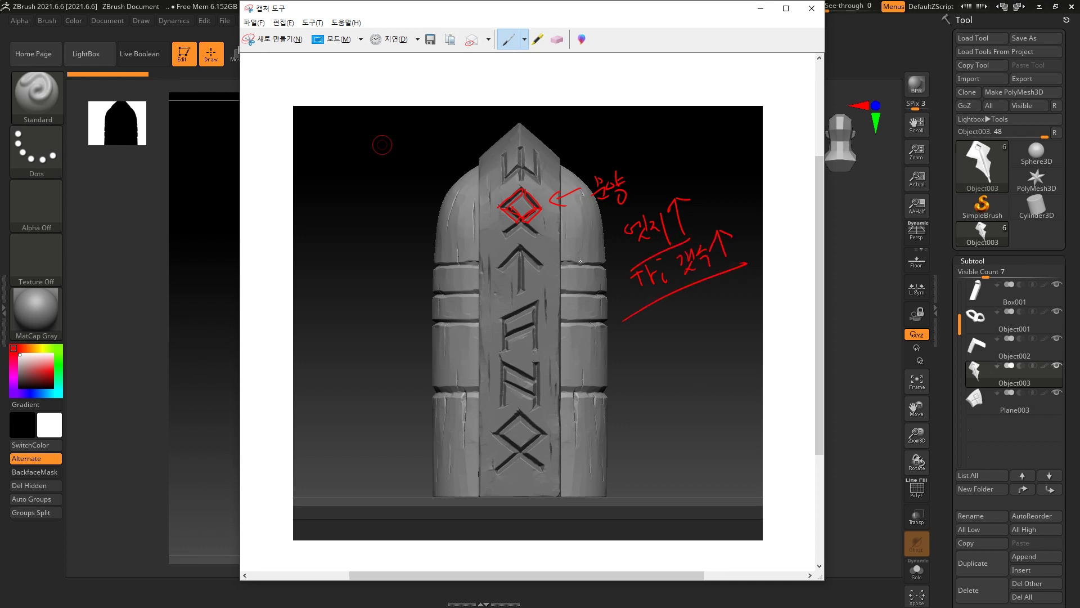
Step: Handwrite the note "최적화" below the edge and count notes and underline it
{"action": "left_click_drag", "start_coordinate": [647, 332], "coordinate": [660, 347]}
{"action": "mouse_move", "coordinate": [665, 322]}
{"action": "left_mouse_down"}
{"action": "mouse_move", "coordinate": [667, 356]}
{"action": "mouse_move", "coordinate": [675, 341]}
{"action": "left_mouse_up"}
{"action": "mouse_move", "coordinate": [673, 332]}
{"action": "left_mouse_down"}
{"action": "mouse_move", "coordinate": [684, 351]}
{"action": "mouse_move", "coordinate": [698, 337]}
{"action": "left_mouse_up"}
{"action": "left_click_drag", "start_coordinate": [701, 309], "coordinate": [707, 336]}
{"action": "left_click_drag", "start_coordinate": [636, 387], "coordinate": [718, 341]}
Step: Handwrite the note "노멀베이크" below the optimisation note and underline it
{"action": "left_click_drag", "start_coordinate": [647, 396], "coordinate": [654, 406]}
{"action": "left_click_drag", "start_coordinate": [643, 417], "coordinate": [674, 398]}
{"action": "mouse_move", "coordinate": [675, 388]}
{"action": "left_mouse_down"}
{"action": "mouse_move", "coordinate": [683, 405]}
{"action": "mouse_move", "coordinate": [705, 391]}
{"action": "left_mouse_up"}
{"action": "left_click_drag", "start_coordinate": [710, 377], "coordinate": [719, 382]}
{"action": "left_click_drag", "start_coordinate": [722, 366], "coordinate": [728, 376]}
{"action": "left_click_drag", "start_coordinate": [665, 427], "coordinate": [752, 373]}
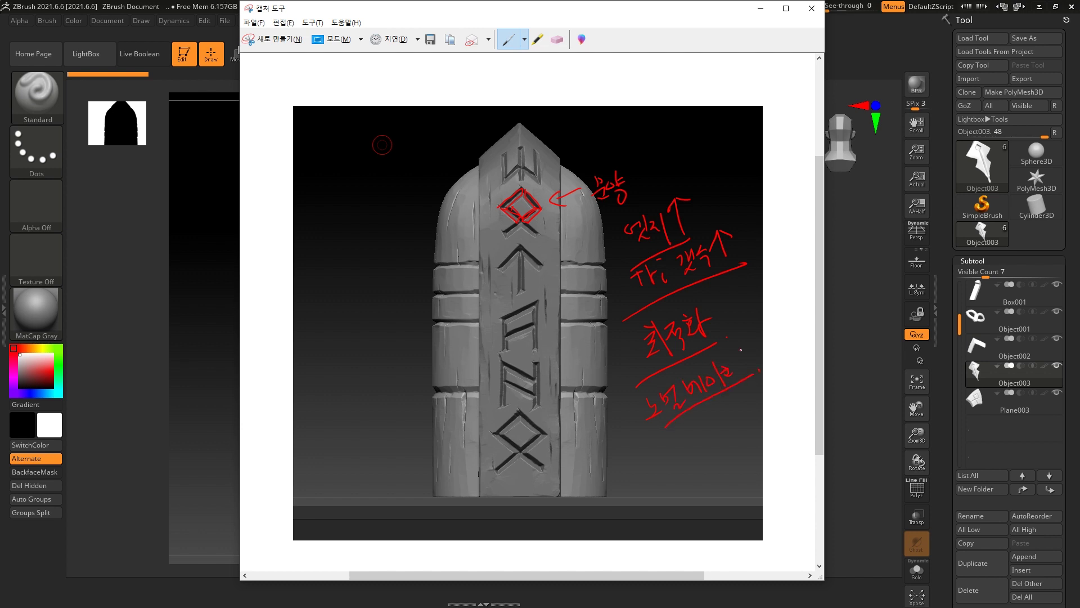
Step: Add the handwritten notes "퀄리티↑" and "용량 확보" at the end of the note list and underline them
{"action": "left_click_drag", "start_coordinate": [676, 445], "coordinate": [684, 454]}
{"action": "left_click_drag", "start_coordinate": [712, 414], "coordinate": [713, 429]}
{"action": "mouse_move", "coordinate": [725, 404]}
{"action": "left_mouse_down"}
{"action": "mouse_move", "coordinate": [718, 427]}
{"action": "mouse_move", "coordinate": [752, 399]}
{"action": "left_mouse_up"}
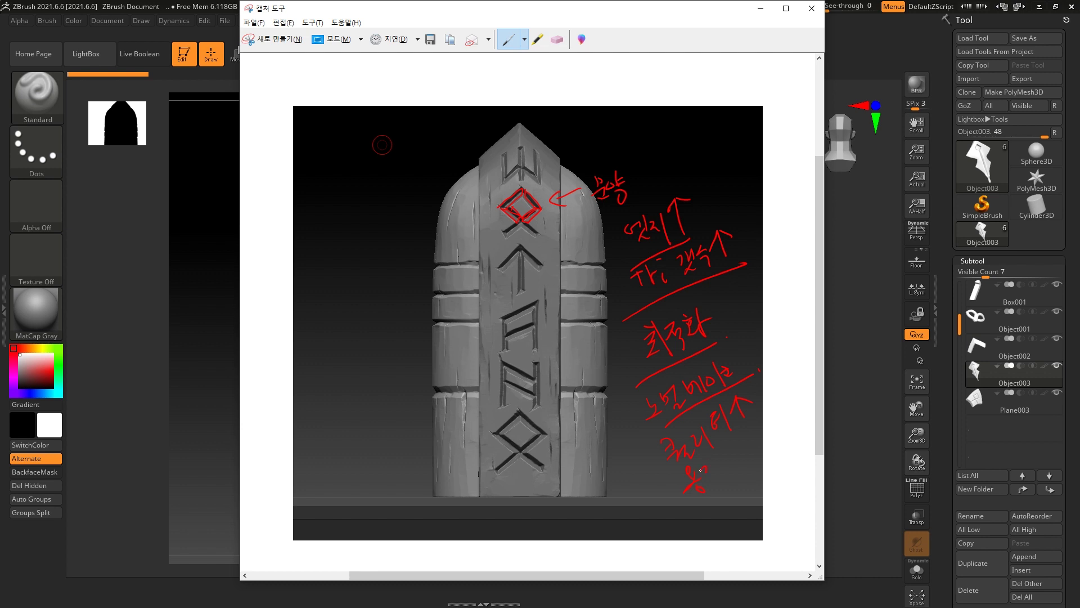
{"action": "mouse_move", "coordinate": [720, 453]}
{"action": "left_mouse_down"}
{"action": "mouse_move", "coordinate": [732, 467]}
{"action": "mouse_move", "coordinate": [763, 454]}
{"action": "left_mouse_up"}
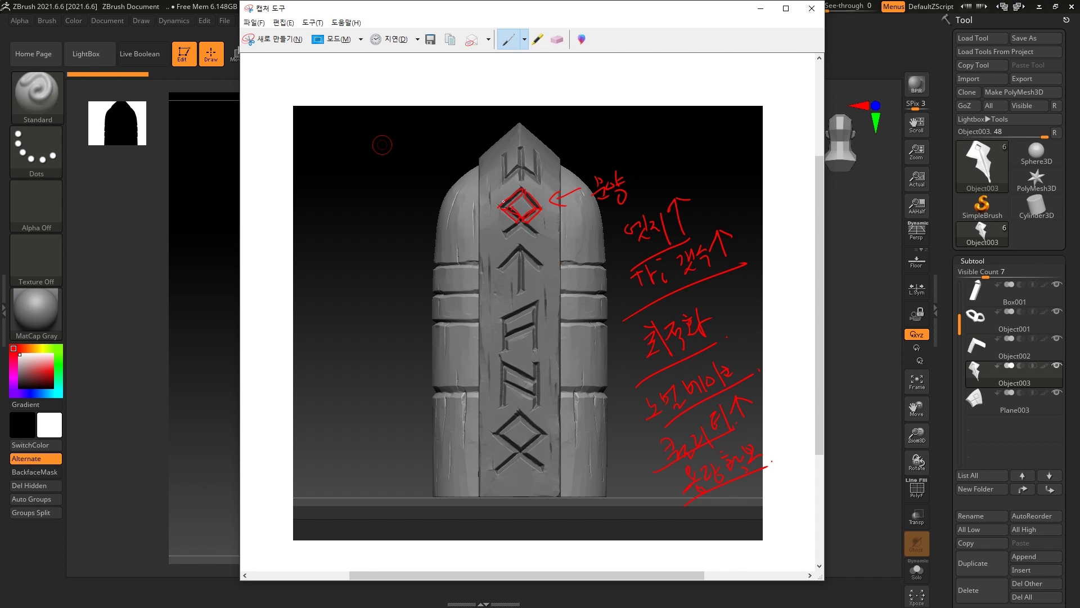
Step: Point another arrow at the diamond rune and handwrite an underlined normal-map note ending in "계획" above it
{"action": "left_click_drag", "start_coordinate": [538, 203], "coordinate": [611, 147]}
{"action": "mouse_move", "coordinate": [615, 131]}
{"action": "left_mouse_down"}
{"action": "mouse_move", "coordinate": [638, 153]}
{"action": "mouse_move", "coordinate": [667, 133]}
{"action": "left_mouse_up"}
{"action": "left_click_drag", "start_coordinate": [601, 167], "coordinate": [687, 146]}
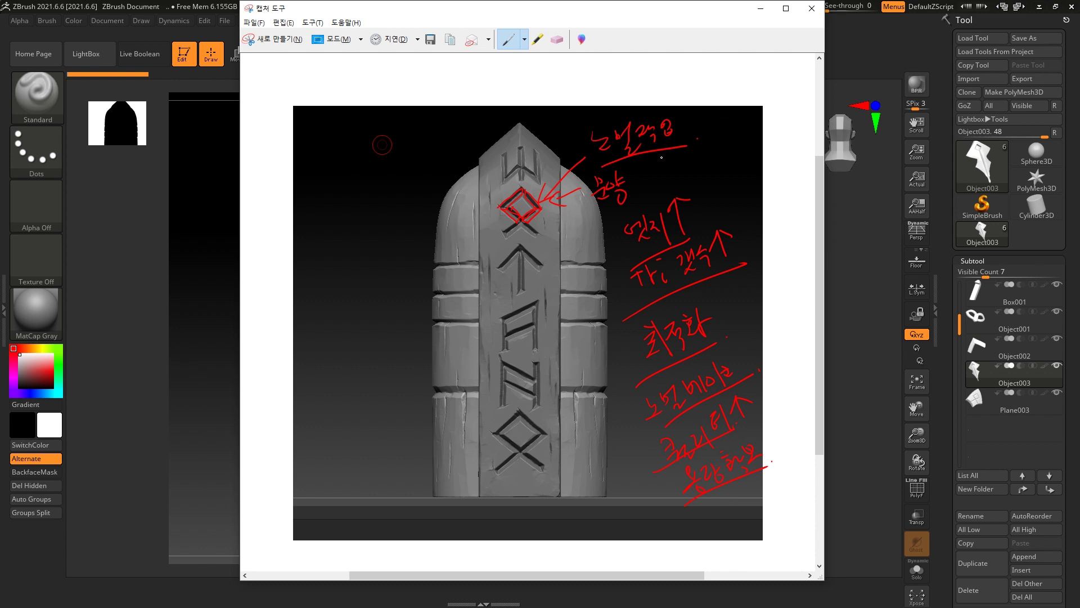
{"action": "mouse_move", "coordinate": [686, 128]}
{"action": "left_mouse_down"}
{"action": "mouse_move", "coordinate": [696, 131]}
{"action": "mouse_move", "coordinate": [691, 147]}
{"action": "left_mouse_up"}
{"action": "left_click_drag", "start_coordinate": [698, 133], "coordinate": [711, 151]}
{"action": "left_click_drag", "start_coordinate": [719, 120], "coordinate": [730, 139]}
{"action": "left_click_drag", "start_coordinate": [733, 120], "coordinate": [735, 151]}
Step: Outline the central rune column and mark the horizontal grooves on the totem's sides in red
{"action": "mouse_move", "coordinate": [493, 173]}
{"action": "left_mouse_down"}
{"action": "mouse_move", "coordinate": [496, 476]}
{"action": "mouse_move", "coordinate": [569, 159]}
{"action": "mouse_move", "coordinate": [583, 467]}
{"action": "left_mouse_up"}
{"action": "mouse_move", "coordinate": [443, 260]}
{"action": "left_mouse_down"}
{"action": "mouse_move", "coordinate": [474, 258]}
{"action": "mouse_move", "coordinate": [476, 269]}
{"action": "left_mouse_up"}
{"action": "left_click_drag", "start_coordinate": [583, 263], "coordinate": [605, 261]}
{"action": "left_click_drag", "start_coordinate": [583, 268], "coordinate": [606, 267]}
{"action": "left_click_drag", "start_coordinate": [451, 381], "coordinate": [478, 380]}
{"action": "mouse_move", "coordinate": [447, 385]}
{"action": "left_mouse_down"}
{"action": "mouse_move", "coordinate": [479, 384]}
{"action": "mouse_move", "coordinate": [472, 400]}
{"action": "left_mouse_up"}
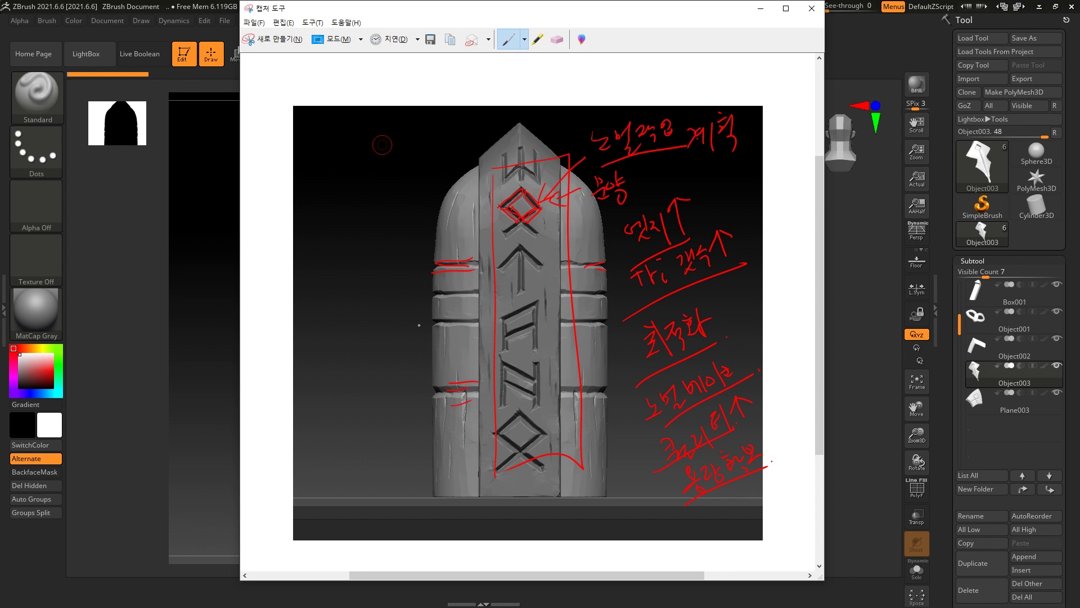
Step: Handwrite "기준" beside the totem, circle it and draw an arrow from it toward the totem
{"action": "left_click_drag", "start_coordinate": [308, 189], "coordinate": [314, 206]}
{"action": "mouse_move", "coordinate": [325, 175]}
{"action": "left_mouse_down"}
{"action": "mouse_move", "coordinate": [327, 206]}
{"action": "mouse_move", "coordinate": [344, 190]}
{"action": "mouse_move", "coordinate": [355, 199]}
{"action": "left_mouse_up"}
{"action": "left_click", "coordinate": [357, 191]}
{"action": "mouse_move", "coordinate": [337, 153]}
{"action": "left_mouse_down"}
{"action": "mouse_move", "coordinate": [350, 196]}
{"action": "mouse_move", "coordinate": [408, 225]}
{"action": "left_mouse_up"}
{"action": "mouse_move", "coordinate": [386, 236]}
{"action": "left_mouse_down"}
{"action": "mouse_move", "coordinate": [406, 235]}
{"action": "mouse_move", "coordinate": [403, 204]}
{"action": "left_mouse_up"}
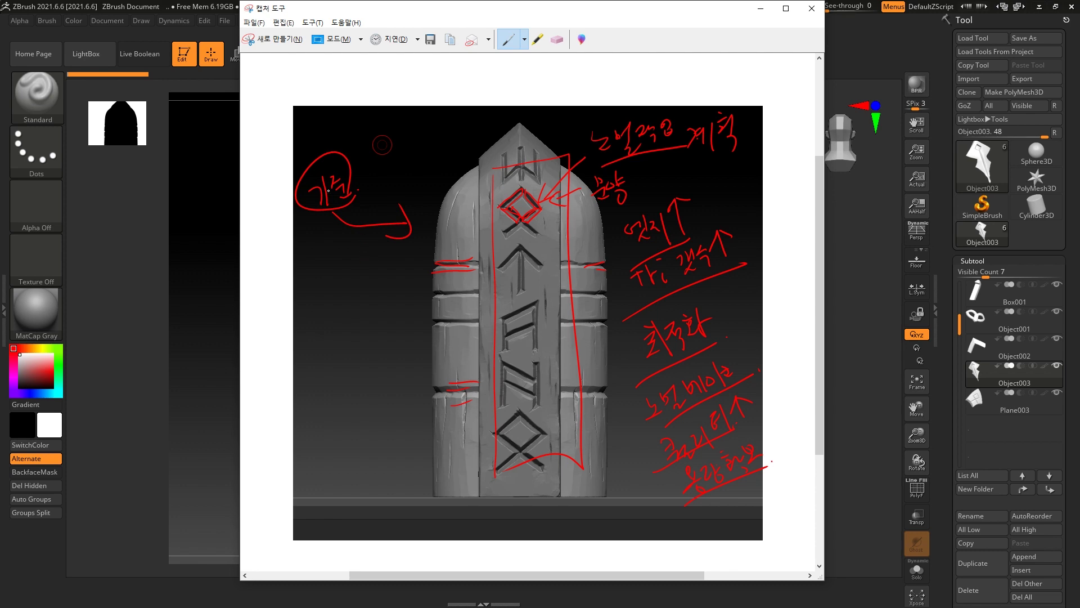
Step: Switch to the 로우폴리곤_계획.psd document in Photoshop and add a new layer for annotations
{"action": "key", "text": "alt+Tab"}
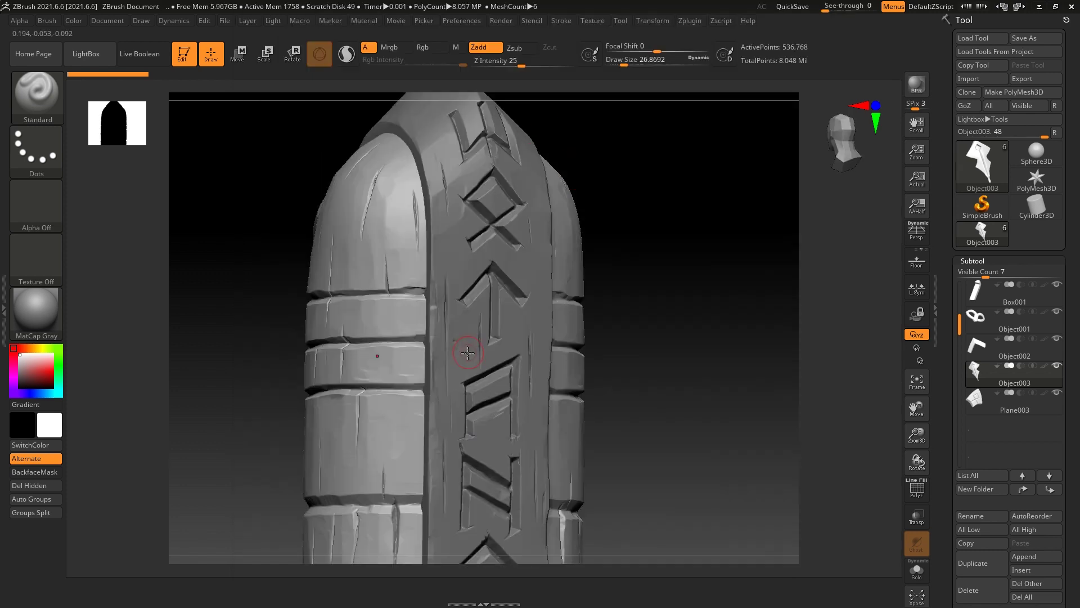
{"action": "key", "text": "super"}
{"action": "left_click", "coordinate": [479, 596]}
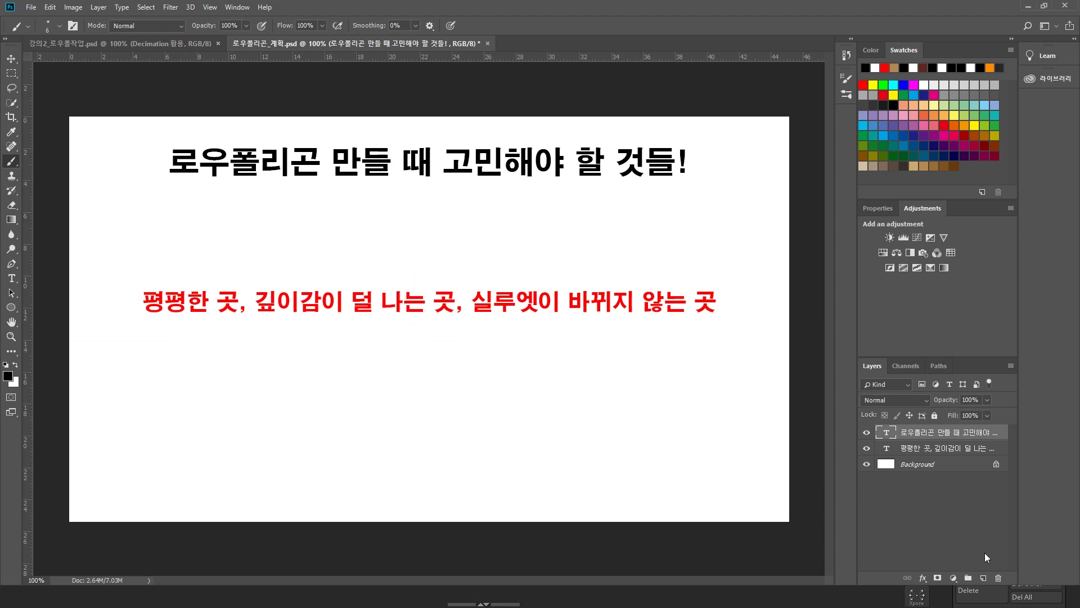
{"action": "left_click", "coordinate": [976, 574]}
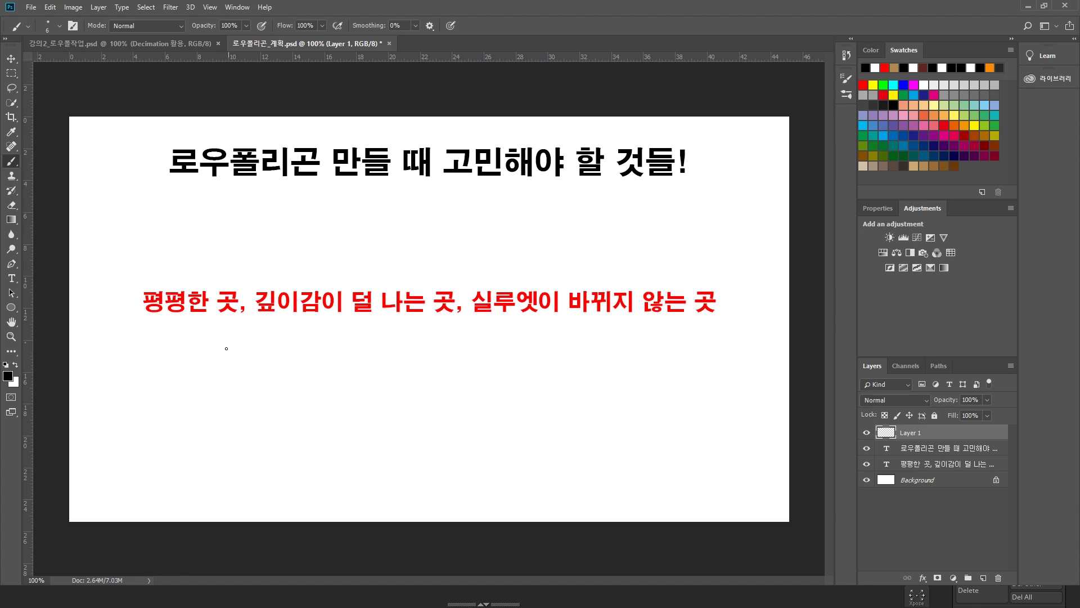
Step: Number the red sentence 1, underline "평평한 곳" and "실루엣이 바뀌지 않는 곳", and link them with a curved arrow
{"action": "mouse_move", "coordinate": [127, 278]}
{"action": "left_mouse_down"}
{"action": "mouse_move", "coordinate": [125, 315]}
{"action": "mouse_move", "coordinate": [244, 320]}
{"action": "left_mouse_up"}
{"action": "mouse_move", "coordinate": [238, 279]}
{"action": "left_mouse_down"}
{"action": "mouse_move", "coordinate": [496, 256]}
{"action": "mouse_move", "coordinate": [527, 284]}
{"action": "mouse_move", "coordinate": [534, 269]}
{"action": "left_mouse_up"}
{"action": "left_click_drag", "start_coordinate": [480, 324], "coordinate": [510, 322]}
{"action": "left_click_drag", "start_coordinate": [607, 325], "coordinate": [704, 321]}
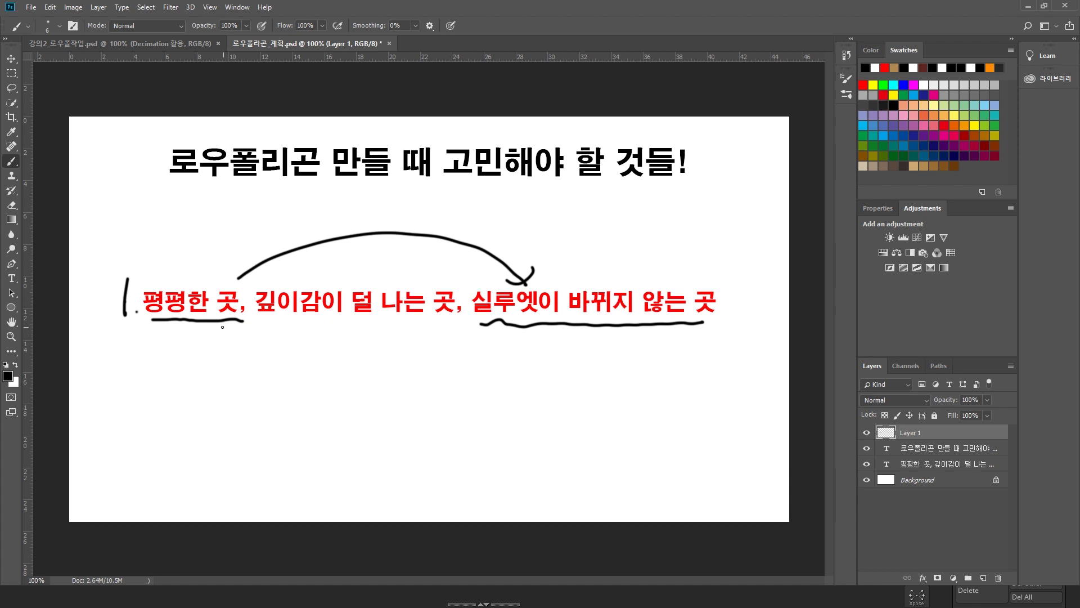
Step: Review the rune carvings on the ZBrush model, and handwrite the underlined note "노멀 속임수" below the red sentence in Photoshop
{"action": "key", "text": "super"}
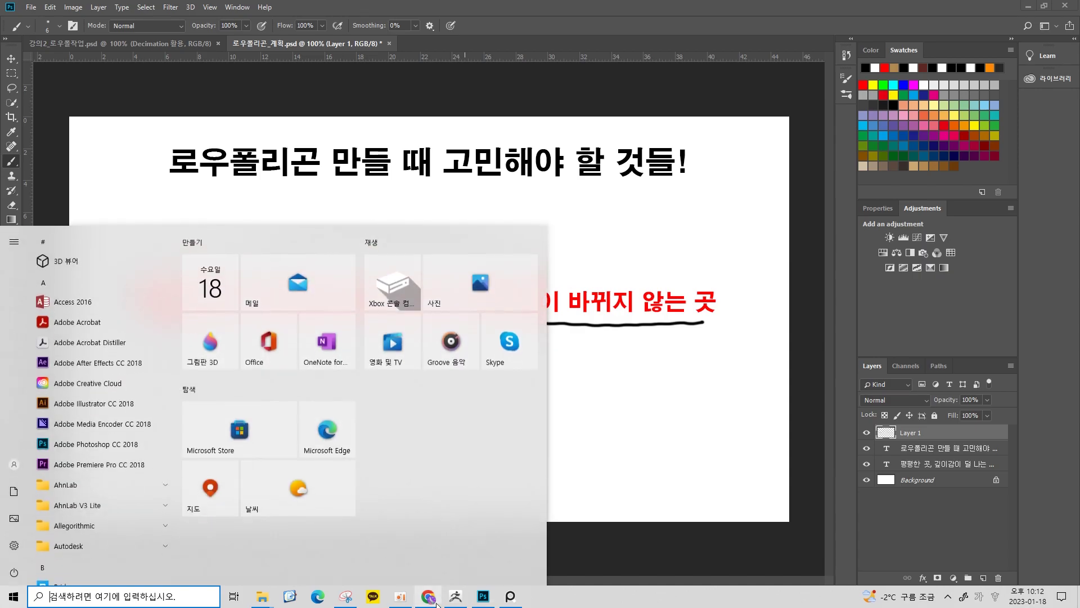
{"action": "left_click", "coordinate": [456, 599]}
{"action": "mouse_move", "coordinate": [600, 297]}
{"action": "left_mouse_down"}
{"action": "mouse_move", "coordinate": [610, 248]}
{"action": "mouse_move", "coordinate": [677, 265]}
{"action": "mouse_move", "coordinate": [680, 214]}
{"action": "mouse_move", "coordinate": [685, 251]}
{"action": "mouse_move", "coordinate": [651, 265]}
{"action": "left_mouse_up"}
{"action": "key", "text": "alt+Tab"}
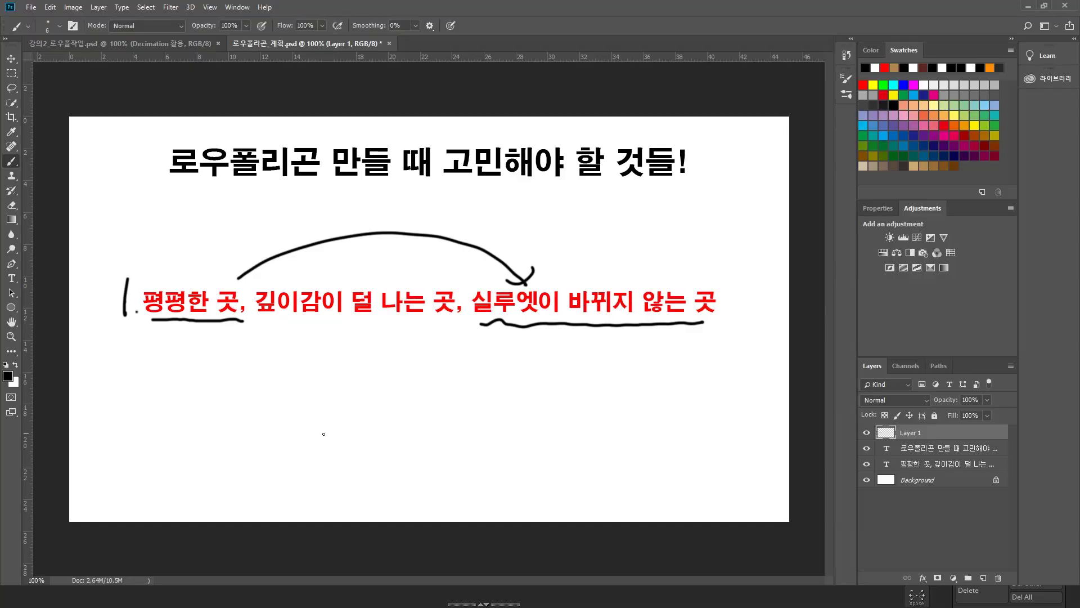
{"action": "left_click_drag", "start_coordinate": [296, 397], "coordinate": [298, 418]}
{"action": "left_click_drag", "start_coordinate": [289, 436], "coordinate": [337, 417]}
{"action": "left_click_drag", "start_coordinate": [334, 425], "coordinate": [353, 414]}
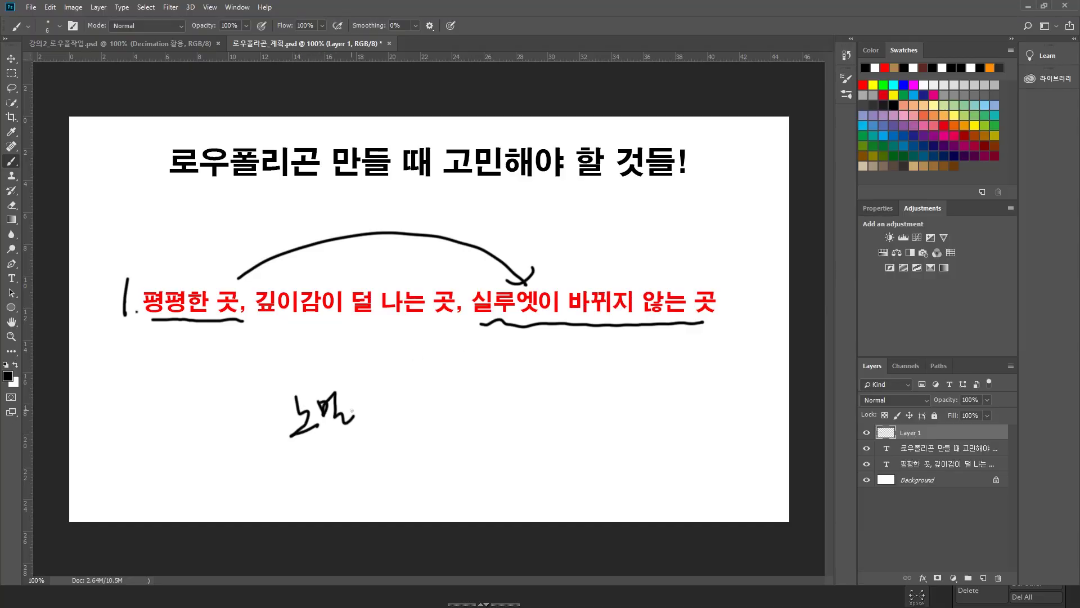
{"action": "mouse_move", "coordinate": [380, 379]}
{"action": "left_mouse_down"}
{"action": "mouse_move", "coordinate": [372, 401]}
{"action": "mouse_move", "coordinate": [389, 400]}
{"action": "left_mouse_up"}
{"action": "mouse_move", "coordinate": [376, 406]}
{"action": "left_mouse_down"}
{"action": "mouse_move", "coordinate": [394, 403]}
{"action": "mouse_move", "coordinate": [397, 417]}
{"action": "mouse_move", "coordinate": [401, 394]}
{"action": "left_mouse_up"}
{"action": "left_click_drag", "start_coordinate": [409, 369], "coordinate": [411, 402]}
{"action": "left_click_drag", "start_coordinate": [421, 371], "coordinate": [433, 392]}
{"action": "mouse_move", "coordinate": [426, 394]}
{"action": "left_mouse_down"}
{"action": "mouse_move", "coordinate": [428, 408]}
{"action": "mouse_move", "coordinate": [448, 409]}
{"action": "left_mouse_up"}
Step: Handwrite "메시 형태가 바뀌지 않는다!" beneath the "노멀 속임수" note
{"action": "mouse_move", "coordinate": [326, 461]}
{"action": "left_mouse_down"}
{"action": "mouse_move", "coordinate": [338, 480]}
{"action": "mouse_move", "coordinate": [345, 468]}
{"action": "left_mouse_up"}
{"action": "left_click_drag", "start_coordinate": [344, 460], "coordinate": [353, 479]}
{"action": "mouse_move", "coordinate": [362, 446]}
{"action": "left_mouse_down"}
{"action": "mouse_move", "coordinate": [356, 474]}
{"action": "mouse_move", "coordinate": [369, 474]}
{"action": "left_mouse_up"}
{"action": "left_click_drag", "start_coordinate": [376, 440], "coordinate": [379, 482]}
{"action": "left_click_drag", "start_coordinate": [385, 438], "coordinate": [398, 448]}
{"action": "left_click_drag", "start_coordinate": [392, 453], "coordinate": [404, 451]}
{"action": "left_click_drag", "start_coordinate": [406, 443], "coordinate": [409, 463]}
{"action": "left_click_drag", "start_coordinate": [414, 442], "coordinate": [435, 458]}
{"action": "mouse_move", "coordinate": [442, 437]}
{"action": "left_mouse_down"}
{"action": "mouse_move", "coordinate": [443, 461]}
{"action": "mouse_move", "coordinate": [461, 467]}
{"action": "left_mouse_up"}
{"action": "left_click_drag", "start_coordinate": [462, 452], "coordinate": [487, 450]}
{"action": "mouse_move", "coordinate": [500, 428]}
{"action": "left_mouse_down"}
{"action": "mouse_move", "coordinate": [498, 460]}
{"action": "mouse_move", "coordinate": [500, 440]}
{"action": "left_mouse_up"}
{"action": "mouse_move", "coordinate": [505, 425]}
{"action": "left_mouse_down"}
{"action": "mouse_move", "coordinate": [507, 461]}
{"action": "mouse_move", "coordinate": [523, 438]}
{"action": "left_mouse_up"}
{"action": "mouse_move", "coordinate": [521, 430]}
{"action": "left_mouse_down"}
{"action": "mouse_move", "coordinate": [529, 461]}
{"action": "mouse_move", "coordinate": [540, 466]}
{"action": "mouse_move", "coordinate": [554, 450]}
{"action": "left_mouse_up"}
{"action": "mouse_move", "coordinate": [557, 415]}
{"action": "left_mouse_down"}
{"action": "mouse_move", "coordinate": [559, 463]}
{"action": "mouse_move", "coordinate": [573, 426]}
{"action": "left_mouse_up"}
{"action": "mouse_move", "coordinate": [585, 411]}
{"action": "left_mouse_down"}
{"action": "mouse_move", "coordinate": [586, 443]}
{"action": "mouse_move", "coordinate": [595, 433]}
{"action": "left_mouse_up"}
{"action": "mouse_move", "coordinate": [576, 443]}
{"action": "left_mouse_down"}
{"action": "mouse_move", "coordinate": [588, 460]}
{"action": "mouse_move", "coordinate": [592, 448]}
{"action": "left_mouse_up"}
{"action": "left_click_drag", "start_coordinate": [586, 451], "coordinate": [593, 455]}
{"action": "left_click_drag", "start_coordinate": [603, 411], "coordinate": [625, 434]}
{"action": "left_click_drag", "start_coordinate": [608, 443], "coordinate": [626, 453]}
{"action": "left_click_drag", "start_coordinate": [624, 421], "coordinate": [647, 445]}
{"action": "left_click_drag", "start_coordinate": [662, 412], "coordinate": [654, 453]}
{"action": "left_click", "coordinate": [653, 461]}
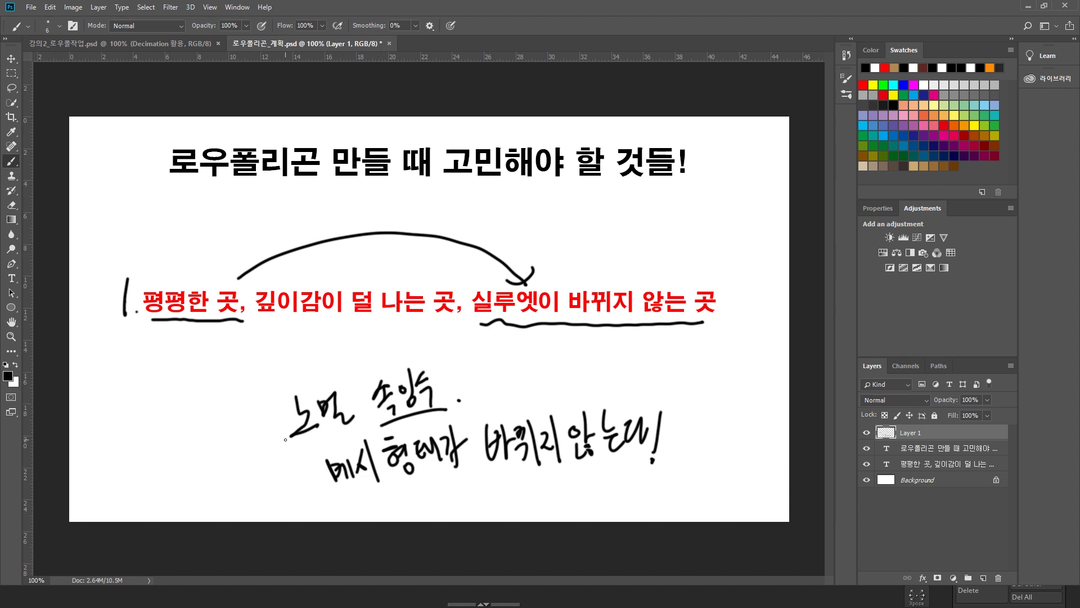
Step: Return to ZBrush, frame the upper part of the totem's back and capture it with the Snipping Tool
{"action": "key", "text": "alt+Tab"}
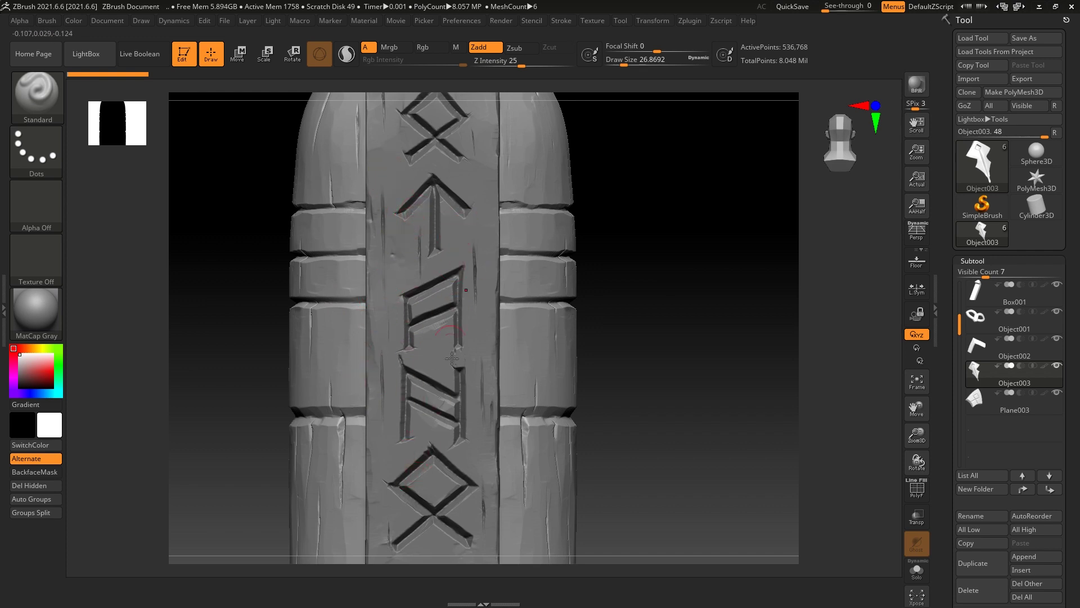
{"action": "left_click_drag", "start_coordinate": [622, 214], "coordinate": [646, 245]}
{"action": "key", "text": "super"}
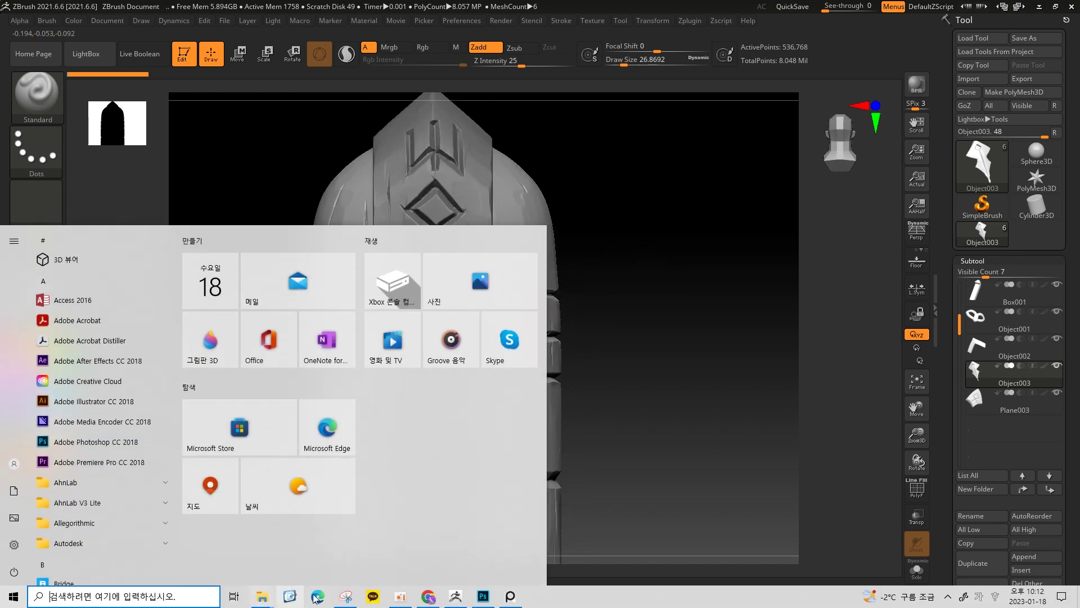
{"action": "left_click", "coordinate": [346, 597]}
{"action": "left_click", "coordinate": [284, 38]}
{"action": "left_click_drag", "start_coordinate": [212, 68], "coordinate": [828, 585]}
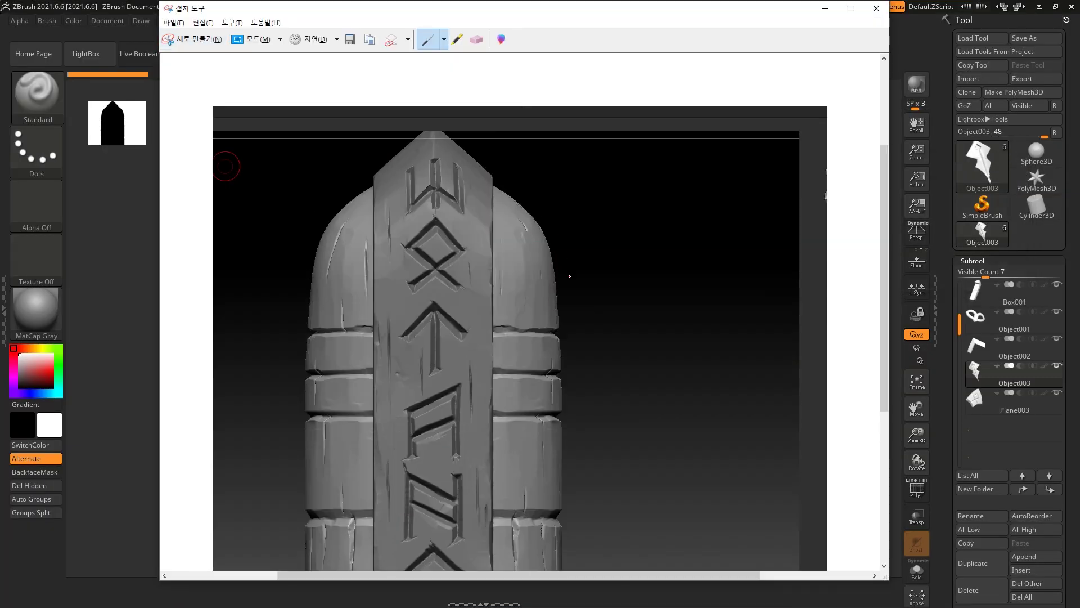
{"action": "scroll", "coordinate": [551, 274], "scroll_direction": "down", "scroll_amount": 1}
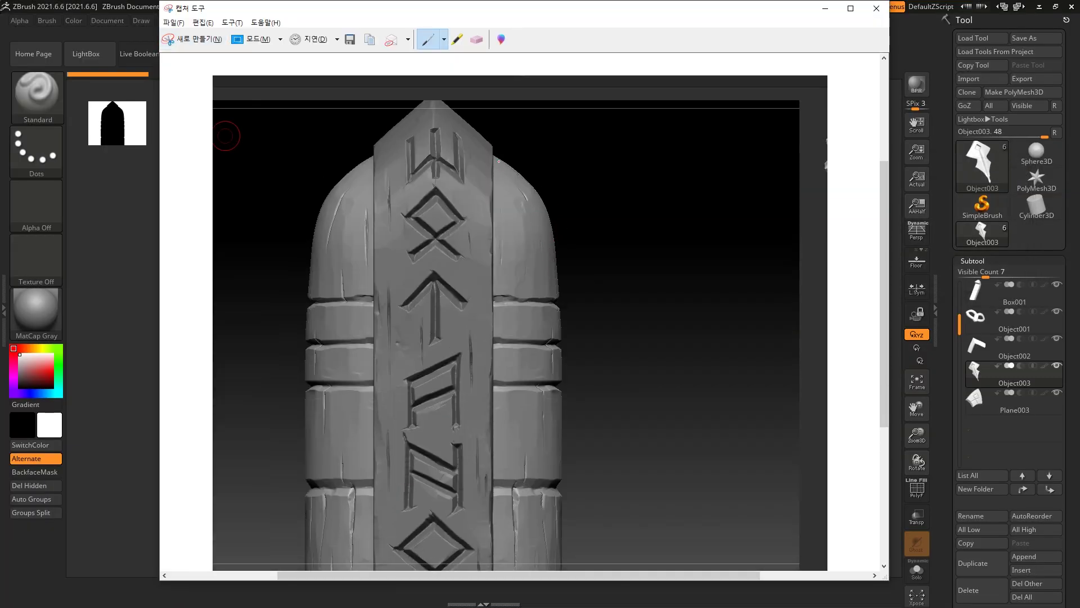
{"action": "mouse_move", "coordinate": [494, 155]}
{"action": "left_mouse_down"}
{"action": "mouse_move", "coordinate": [532, 188]}
{"action": "mouse_move", "coordinate": [555, 248]}
{"action": "mouse_move", "coordinate": [563, 566]}
{"action": "left_mouse_up"}
{"action": "right_click", "coordinate": [563, 565]}
{"action": "left_click", "coordinate": [555, 351]}
Step: Trace the totem's right silhouette in red and add three lengthwise edge lines inside its right side
{"action": "mouse_move", "coordinate": [495, 154]}
{"action": "left_mouse_down"}
{"action": "mouse_move", "coordinate": [559, 241]}
{"action": "mouse_move", "coordinate": [566, 558]}
{"action": "left_mouse_up"}
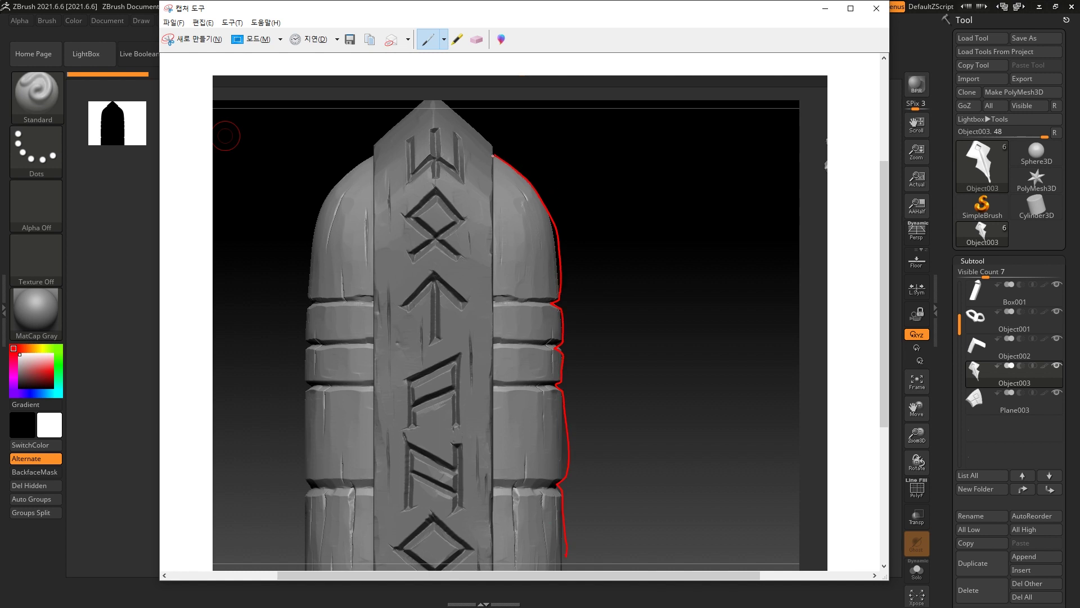
{"action": "mouse_move", "coordinate": [493, 158]}
{"action": "left_mouse_down"}
{"action": "mouse_move", "coordinate": [525, 189]}
{"action": "mouse_move", "coordinate": [541, 251]}
{"action": "mouse_move", "coordinate": [546, 504]}
{"action": "left_mouse_up"}
{"action": "mouse_move", "coordinate": [494, 180]}
{"action": "left_mouse_down"}
{"action": "mouse_move", "coordinate": [532, 265]}
{"action": "mouse_move", "coordinate": [527, 559]}
{"action": "left_mouse_up"}
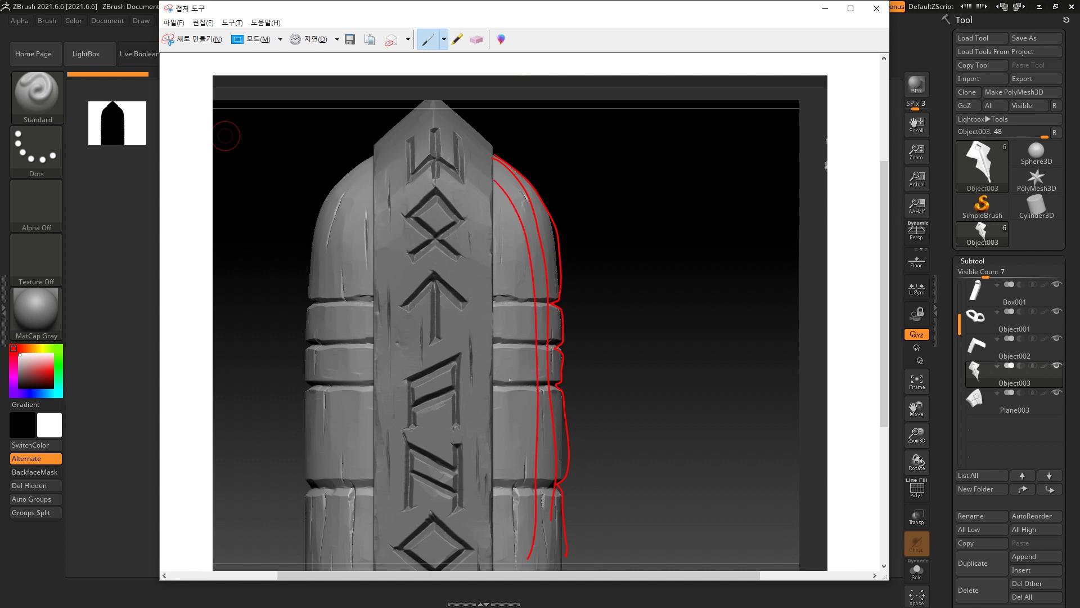
{"action": "mouse_move", "coordinate": [491, 213]}
{"action": "left_mouse_down"}
{"action": "mouse_move", "coordinate": [509, 480]}
{"action": "mouse_move", "coordinate": [501, 571]}
{"action": "left_mouse_up"}
{"action": "left_click_drag", "start_coordinate": [494, 268], "coordinate": [549, 210]}
{"action": "left_click_drag", "start_coordinate": [519, 289], "coordinate": [567, 236]}
{"action": "left_click_drag", "start_coordinate": [497, 314], "coordinate": [563, 269]}
{"action": "left_click_drag", "start_coordinate": [496, 352], "coordinate": [560, 318]}
{"action": "left_click_drag", "start_coordinate": [498, 389], "coordinate": [563, 356]}
{"action": "mouse_move", "coordinate": [501, 416]}
{"action": "left_mouse_down"}
{"action": "mouse_move", "coordinate": [564, 388]}
{"action": "mouse_move", "coordinate": [561, 410]}
{"action": "left_mouse_up"}
{"action": "left_click_drag", "start_coordinate": [510, 448], "coordinate": [560, 427]}
{"action": "left_click_drag", "start_coordinate": [507, 470], "coordinate": [560, 445]}
{"action": "left_click_drag", "start_coordinate": [509, 496], "coordinate": [557, 467]}
{"action": "left_click", "coordinate": [476, 39]}
{"action": "mouse_move", "coordinate": [517, 228]}
{"action": "left_mouse_down"}
{"action": "mouse_move", "coordinate": [534, 278]}
{"action": "mouse_move", "coordinate": [534, 450]}
{"action": "mouse_move", "coordinate": [516, 475]}
{"action": "left_mouse_up"}
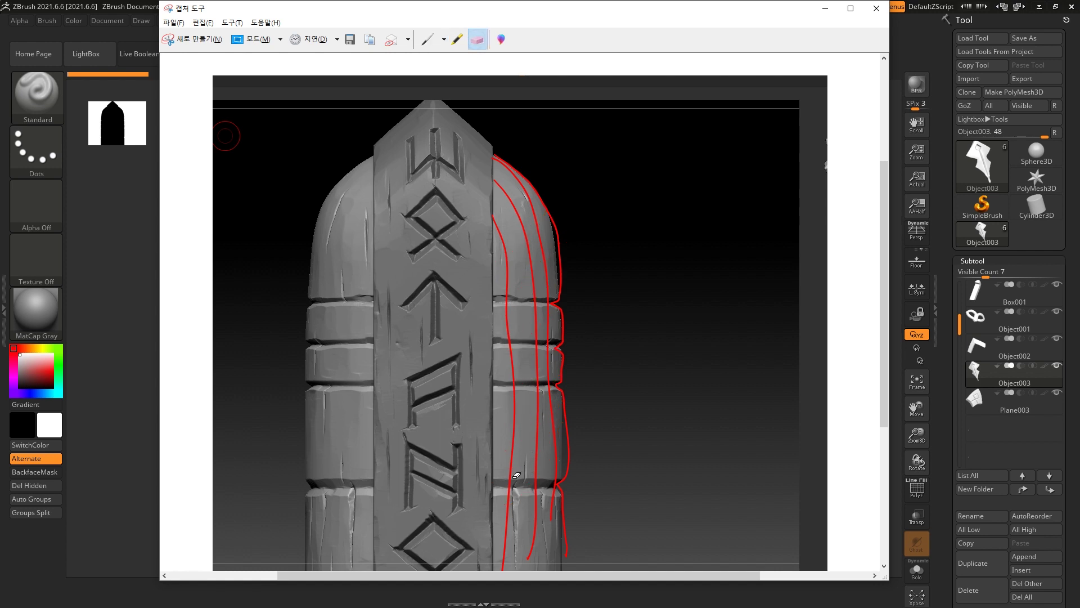
Step: Draw five near-horizontal cross edges over the lengthwise lines on the totem's right side with the red pen
{"action": "left_click", "coordinate": [428, 40]}
{"action": "left_click_drag", "start_coordinate": [492, 253], "coordinate": [551, 242]}
{"action": "mouse_move", "coordinate": [521, 282]}
{"action": "left_mouse_down"}
{"action": "mouse_move", "coordinate": [498, 277]}
{"action": "mouse_move", "coordinate": [561, 281]}
{"action": "left_mouse_up"}
{"action": "left_click_drag", "start_coordinate": [501, 308], "coordinate": [567, 304]}
{"action": "left_click_drag", "start_coordinate": [502, 345], "coordinate": [572, 344]}
{"action": "left_click_drag", "start_coordinate": [503, 374], "coordinate": [557, 370]}
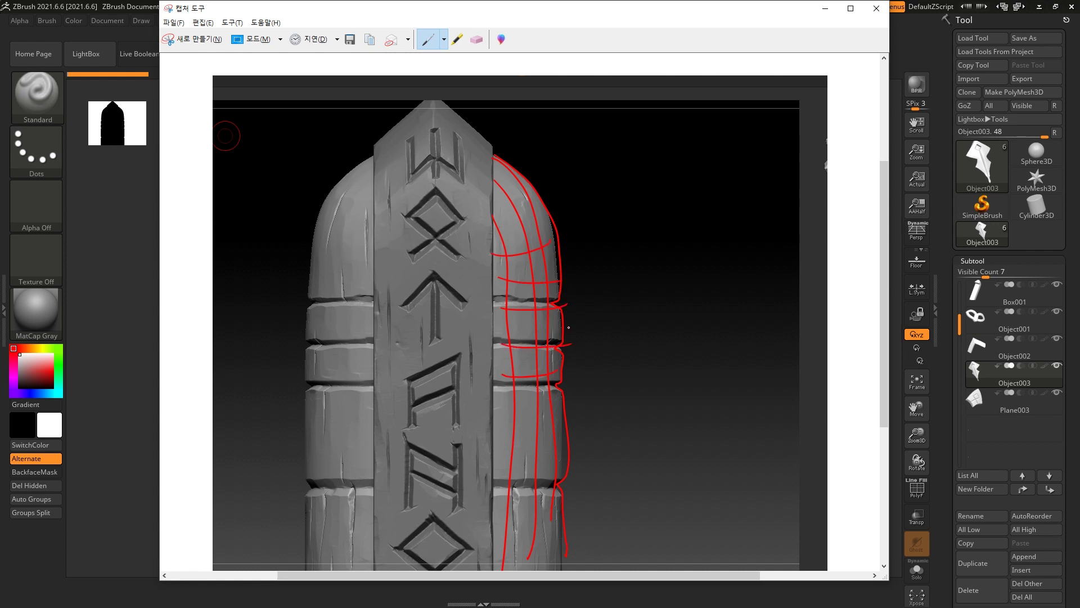
Step: Handwrite a short note ending in "X" beside the traced edge lines and underline it
{"action": "left_click_drag", "start_coordinate": [605, 248], "coordinate": [619, 270]}
{"action": "mouse_move", "coordinate": [612, 271]}
{"action": "left_mouse_down"}
{"action": "mouse_move", "coordinate": [619, 278]}
{"action": "mouse_move", "coordinate": [638, 266]}
{"action": "mouse_move", "coordinate": [646, 277]}
{"action": "left_mouse_up"}
{"action": "mouse_move", "coordinate": [655, 262]}
{"action": "left_mouse_down"}
{"action": "mouse_move", "coordinate": [672, 235]}
{"action": "mouse_move", "coordinate": [677, 265]}
{"action": "left_mouse_up"}
{"action": "left_click_drag", "start_coordinate": [600, 288], "coordinate": [700, 268]}
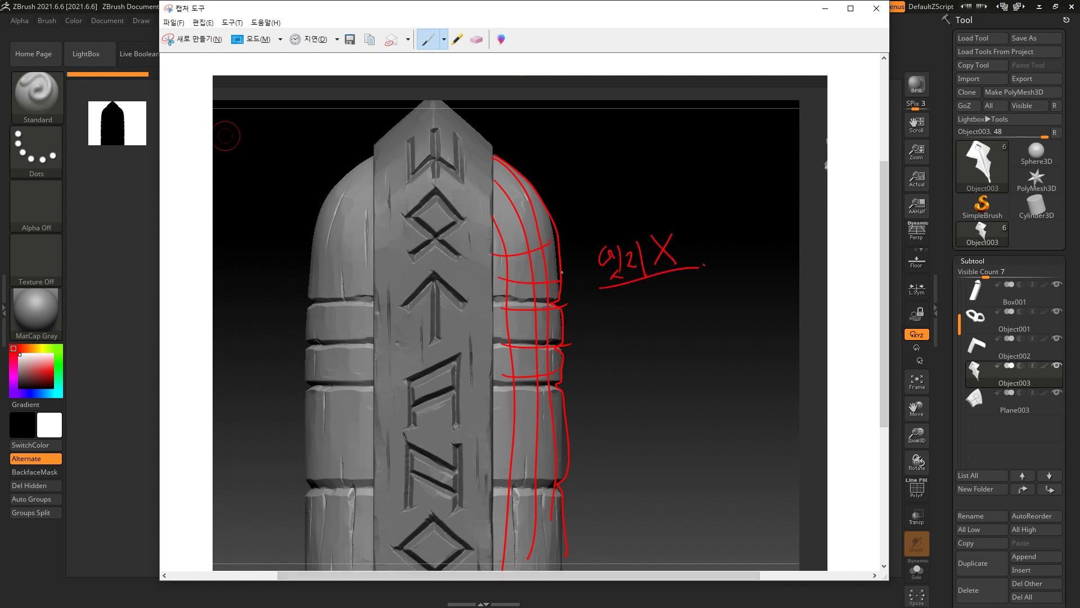
Step: Draw a long downward curve with a small angle mark beside it and handwrite "곡률" above the X note
{"action": "mouse_move", "coordinate": [669, 307]}
{"action": "left_mouse_down"}
{"action": "mouse_move", "coordinate": [688, 319]}
{"action": "mouse_move", "coordinate": [713, 528]}
{"action": "left_mouse_up"}
{"action": "left_click_drag", "start_coordinate": [733, 342], "coordinate": [730, 363]}
{"action": "left_click", "coordinate": [612, 209]}
{"action": "left_click_drag", "start_coordinate": [613, 193], "coordinate": [627, 208]}
{"action": "left_click_drag", "start_coordinate": [616, 218], "coordinate": [623, 227]}
{"action": "left_click_drag", "start_coordinate": [637, 185], "coordinate": [649, 196]}
{"action": "mouse_move", "coordinate": [633, 207]}
{"action": "left_mouse_down"}
{"action": "mouse_move", "coordinate": [650, 198]}
{"action": "mouse_move", "coordinate": [661, 211]}
{"action": "left_mouse_up"}
Step: Handwrite a second two-line note beside "곡률" and underline its lower line in red
{"action": "mouse_move", "coordinate": [657, 204]}
{"action": "left_mouse_down"}
{"action": "mouse_move", "coordinate": [667, 215]}
{"action": "mouse_move", "coordinate": [695, 176]}
{"action": "mouse_move", "coordinate": [706, 188]}
{"action": "mouse_move", "coordinate": [709, 170]}
{"action": "mouse_move", "coordinate": [712, 179]}
{"action": "left_mouse_up"}
{"action": "mouse_move", "coordinate": [708, 187]}
{"action": "left_mouse_down"}
{"action": "mouse_move", "coordinate": [738, 176]}
{"action": "mouse_move", "coordinate": [734, 189]}
{"action": "left_mouse_up"}
{"action": "left_click_drag", "start_coordinate": [740, 164], "coordinate": [751, 166]}
{"action": "mouse_move", "coordinate": [751, 155]}
{"action": "left_mouse_down"}
{"action": "mouse_move", "coordinate": [758, 176]}
{"action": "mouse_move", "coordinate": [776, 184]}
{"action": "left_mouse_up"}
{"action": "mouse_move", "coordinate": [708, 217]}
{"action": "left_mouse_down"}
{"action": "mouse_move", "coordinate": [726, 239]}
{"action": "mouse_move", "coordinate": [736, 219]}
{"action": "left_mouse_up"}
{"action": "left_click_drag", "start_coordinate": [732, 225], "coordinate": [767, 225]}
{"action": "left_click_drag", "start_coordinate": [703, 251], "coordinate": [775, 228]}
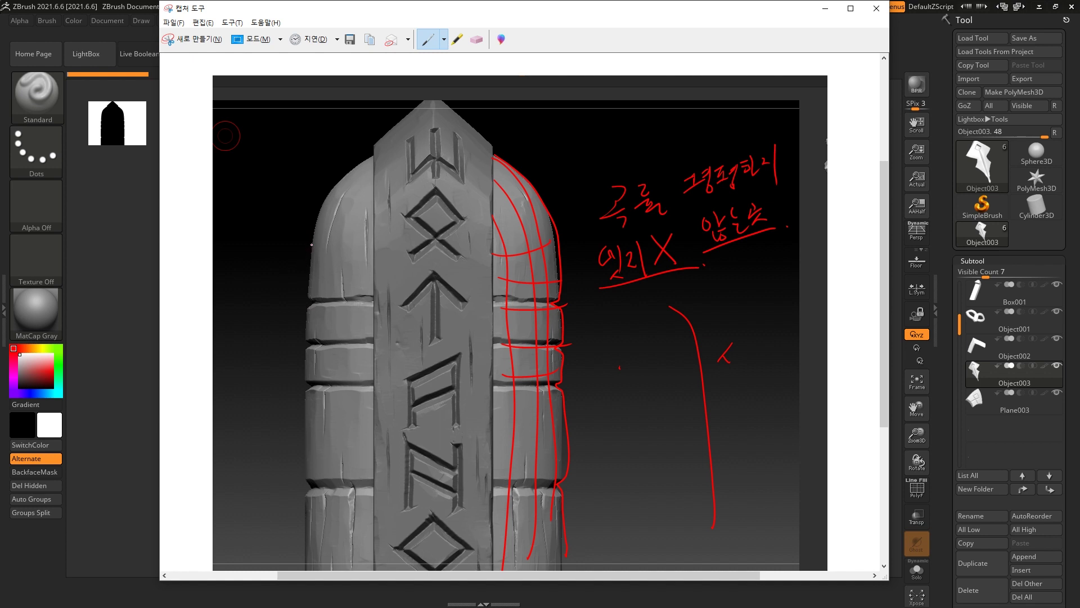
{"action": "left_click_drag", "start_coordinate": [308, 270], "coordinate": [306, 307]}
{"action": "left_click", "coordinate": [476, 39]}
{"action": "left_click", "coordinate": [308, 298]}
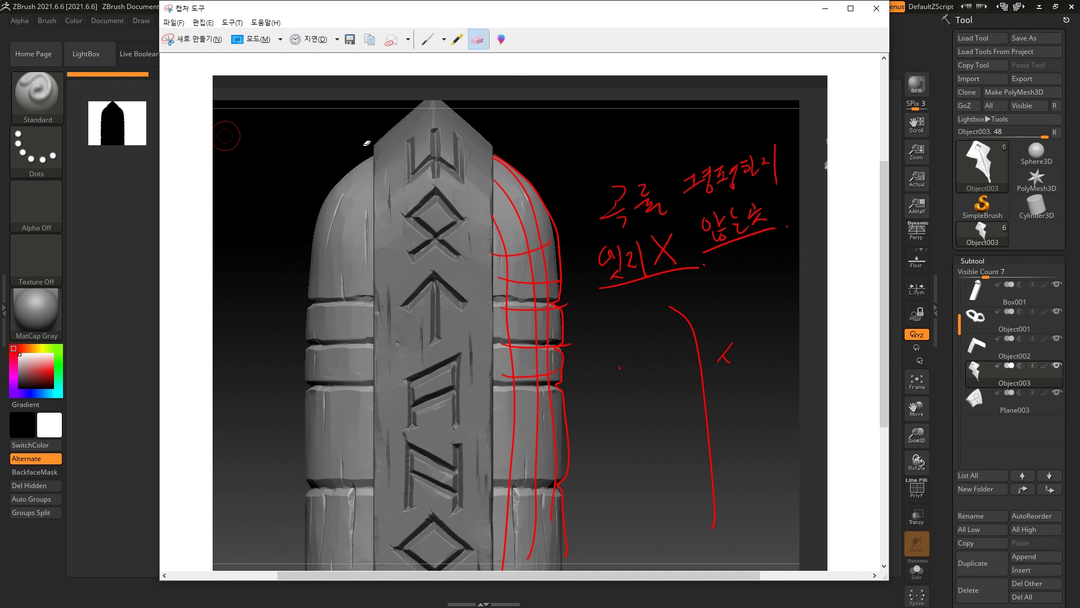
{"action": "left_click", "coordinate": [426, 44]}
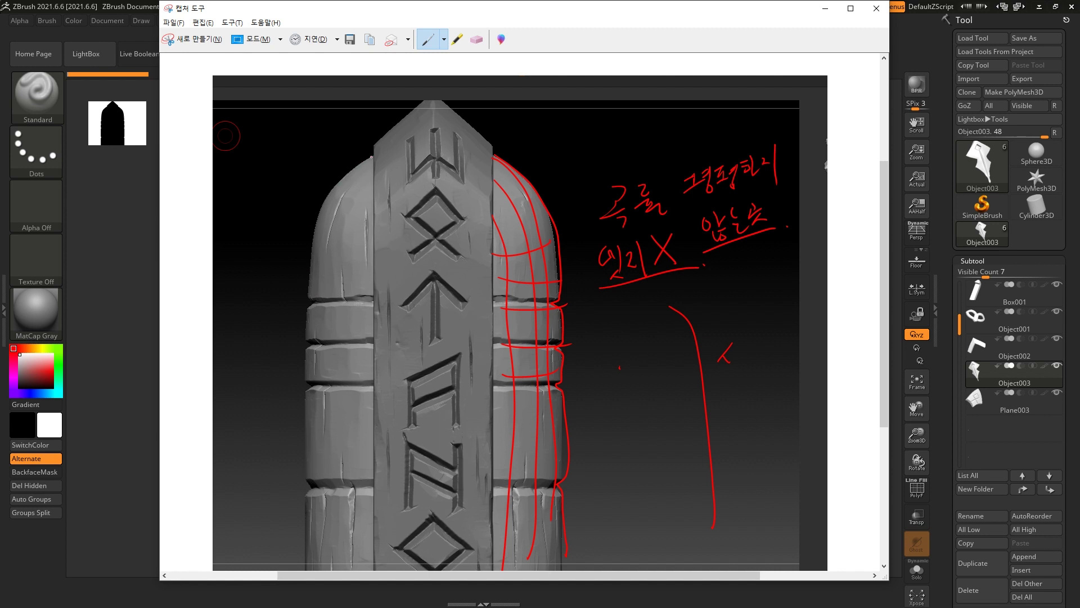
Step: Handwrite "최적화" and "간소화" in red beside the totem's left shoulder and frame the second word
{"action": "mouse_move", "coordinate": [227, 184]}
{"action": "left_mouse_down"}
{"action": "mouse_move", "coordinate": [238, 180]}
{"action": "mouse_move", "coordinate": [230, 216]}
{"action": "mouse_move", "coordinate": [251, 182]}
{"action": "mouse_move", "coordinate": [269, 209]}
{"action": "left_mouse_up"}
{"action": "mouse_move", "coordinate": [269, 181]}
{"action": "left_mouse_down"}
{"action": "mouse_move", "coordinate": [279, 174]}
{"action": "mouse_move", "coordinate": [285, 191]}
{"action": "mouse_move", "coordinate": [306, 171]}
{"action": "left_mouse_up"}
{"action": "left_click_drag", "start_coordinate": [237, 243], "coordinate": [239, 262]}
{"action": "left_click_drag", "start_coordinate": [245, 235], "coordinate": [263, 267]}
{"action": "mouse_move", "coordinate": [254, 226]}
{"action": "left_mouse_down"}
{"action": "mouse_move", "coordinate": [271, 253]}
{"action": "mouse_move", "coordinate": [276, 223]}
{"action": "left_mouse_up"}
{"action": "left_click_drag", "start_coordinate": [269, 233], "coordinate": [284, 251]}
{"action": "left_click_drag", "start_coordinate": [289, 241], "coordinate": [301, 228]}
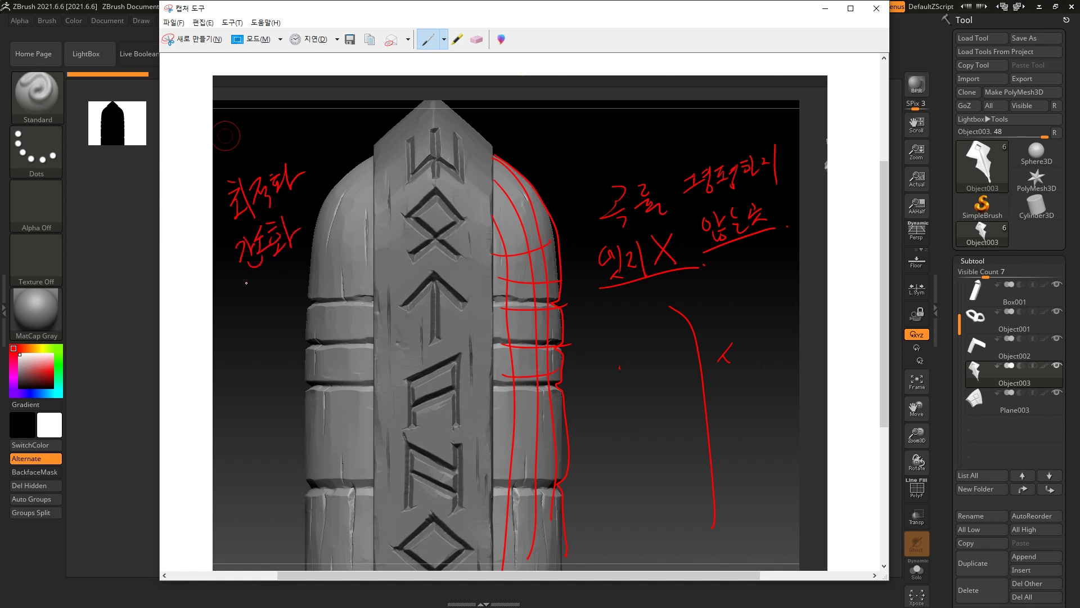
{"action": "left_click_drag", "start_coordinate": [238, 285], "coordinate": [291, 253]}
{"action": "mouse_move", "coordinate": [236, 285]}
{"action": "left_mouse_down"}
{"action": "mouse_move", "coordinate": [223, 237]}
{"action": "mouse_move", "coordinate": [301, 228]}
{"action": "mouse_move", "coordinate": [303, 249]}
{"action": "left_mouse_up"}
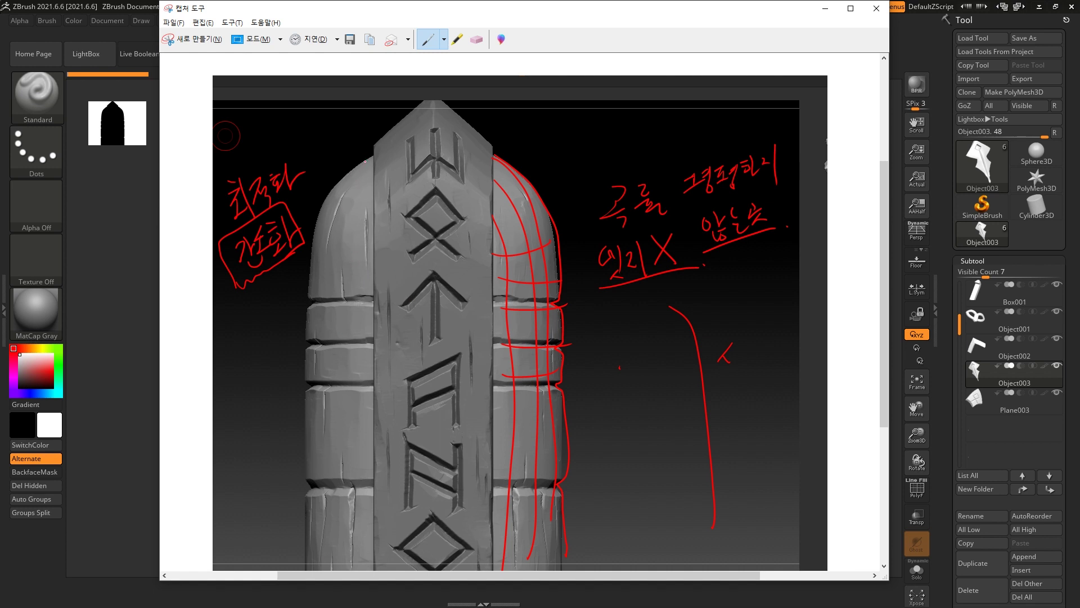
Step: Trace the totem's upper left silhouette with two cross edges at the first groove and add three lengthwise edge lines
{"action": "mouse_move", "coordinate": [365, 161]}
{"action": "left_mouse_down"}
{"action": "mouse_move", "coordinate": [333, 197]}
{"action": "mouse_move", "coordinate": [310, 306]}
{"action": "mouse_move", "coordinate": [362, 291]}
{"action": "mouse_move", "coordinate": [374, 308]}
{"action": "left_mouse_up"}
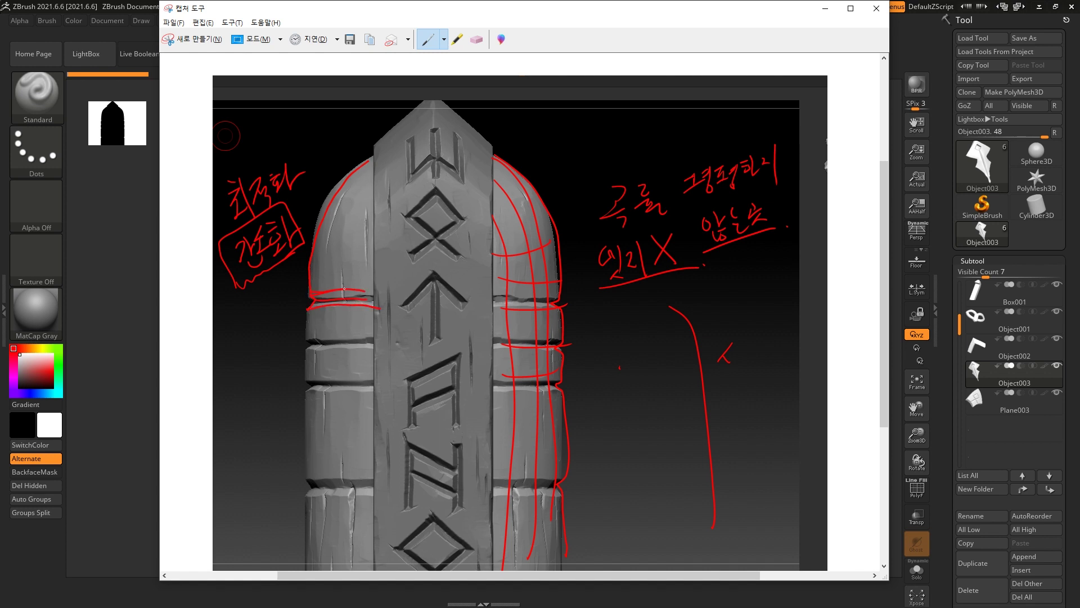
{"action": "mouse_move", "coordinate": [354, 170]}
{"action": "left_mouse_down"}
{"action": "mouse_move", "coordinate": [329, 214]}
{"action": "mouse_move", "coordinate": [326, 506]}
{"action": "left_mouse_up"}
{"action": "left_click_drag", "start_coordinate": [376, 173], "coordinate": [355, 533]}
{"action": "left_click_drag", "start_coordinate": [390, 240], "coordinate": [369, 539]}
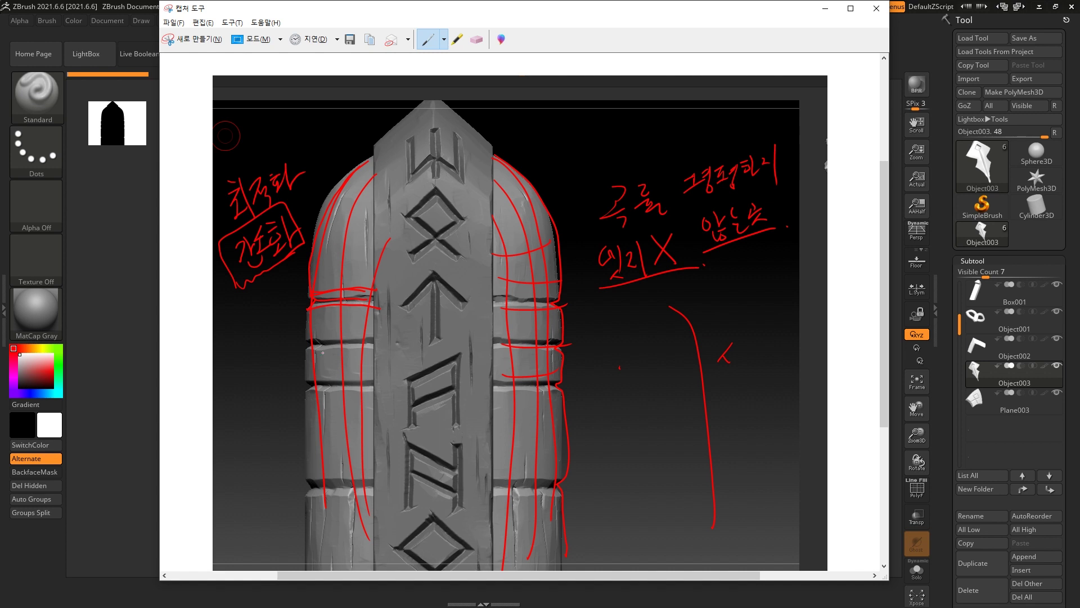
Step: Handwrite another short word below the framed one, circle and underline it, and connect it to "최적화" with curved arrows
{"action": "mouse_move", "coordinate": [203, 334]}
{"action": "left_mouse_down"}
{"action": "mouse_move", "coordinate": [224, 324]}
{"action": "mouse_move", "coordinate": [221, 353]}
{"action": "left_mouse_up"}
{"action": "left_click_drag", "start_coordinate": [239, 314], "coordinate": [235, 349]}
{"action": "left_click_drag", "start_coordinate": [231, 337], "coordinate": [274, 321]}
{"action": "mouse_move", "coordinate": [270, 324]}
{"action": "left_mouse_down"}
{"action": "mouse_move", "coordinate": [275, 337]}
{"action": "mouse_move", "coordinate": [280, 320]}
{"action": "left_mouse_up"}
{"action": "left_click_drag", "start_coordinate": [284, 324], "coordinate": [286, 338]}
{"action": "mouse_move", "coordinate": [216, 387]}
{"action": "left_mouse_down"}
{"action": "mouse_move", "coordinate": [295, 341]}
{"action": "mouse_move", "coordinate": [287, 309]}
{"action": "left_mouse_up"}
{"action": "mouse_move", "coordinate": [268, 365]}
{"action": "left_mouse_down"}
{"action": "mouse_move", "coordinate": [260, 421]}
{"action": "mouse_move", "coordinate": [276, 403]}
{"action": "mouse_move", "coordinate": [216, 197]}
{"action": "left_mouse_up"}
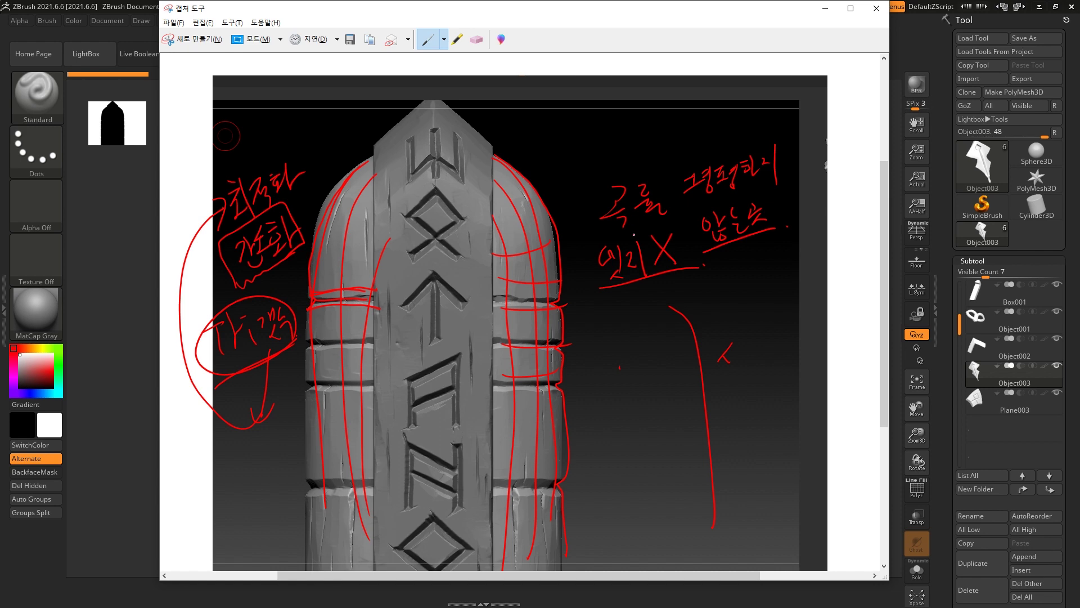
Step: Put the annotated capture away, review the low-poly planning slide in Photoshop and return to ZBrush
{"action": "left_click", "coordinate": [825, 8]}
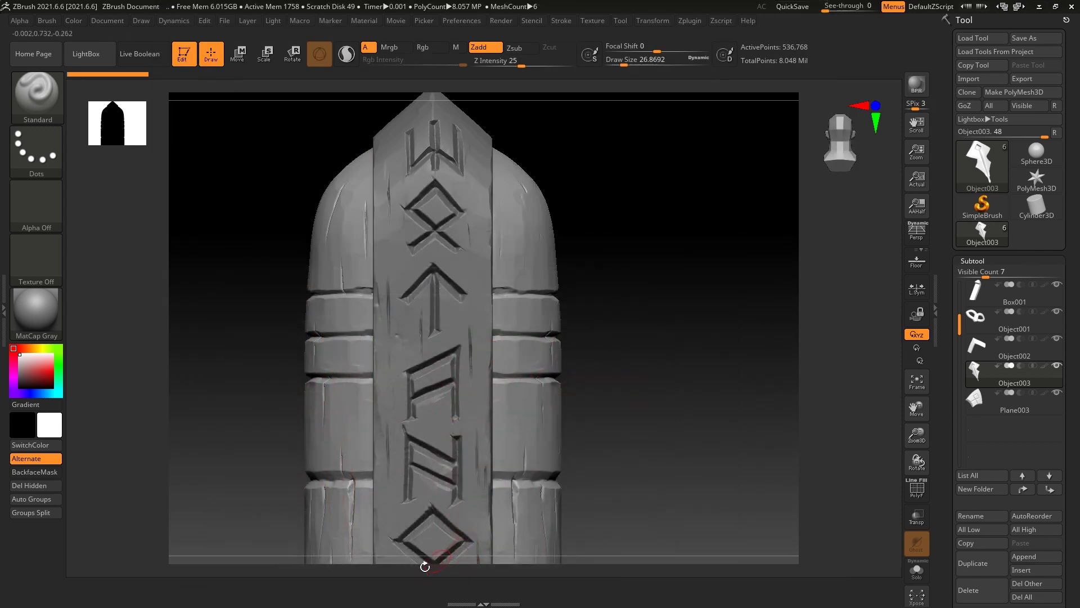
{"action": "key", "text": "super"}
{"action": "left_click", "coordinate": [483, 596]}
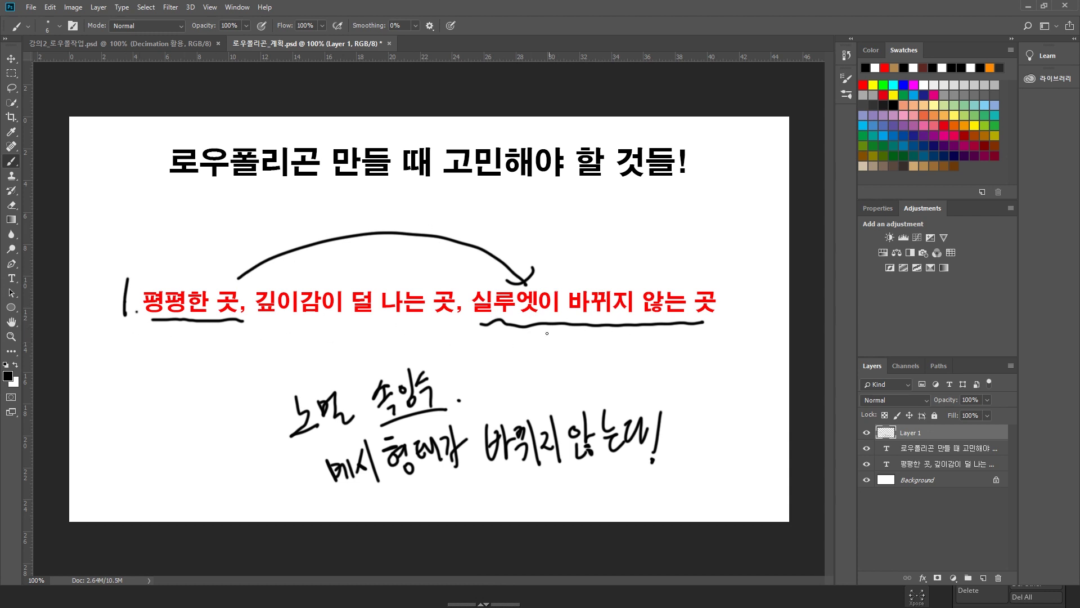
{"action": "key", "text": "alt+Tab"}
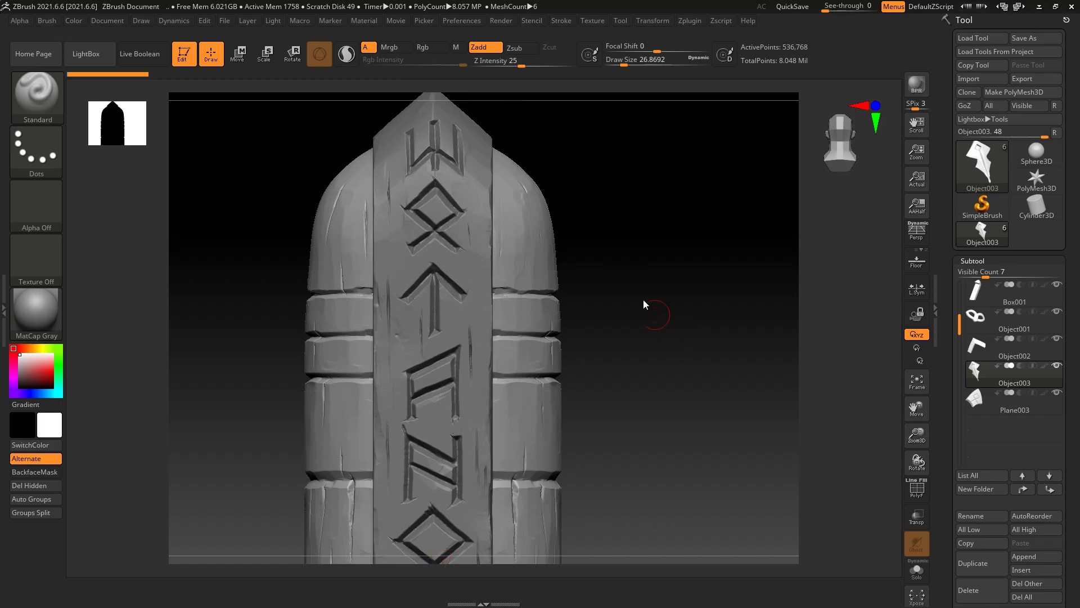
Step: Examine the rune carvings, grooves and rounded sides of the totem's back from several angles
{"action": "scroll", "coordinate": [612, 236], "scroll_direction": "down", "scroll_amount": 3}
{"action": "scroll", "coordinate": [629, 251], "scroll_direction": "up", "scroll_amount": 2}
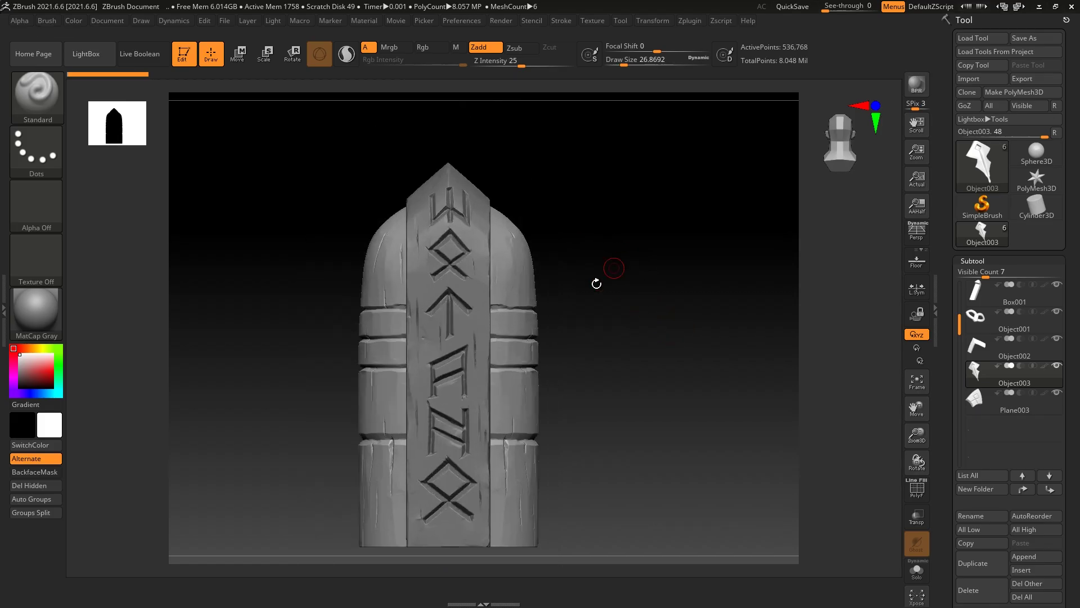
{"action": "left_click_drag", "start_coordinate": [627, 263], "coordinate": [709, 225]}
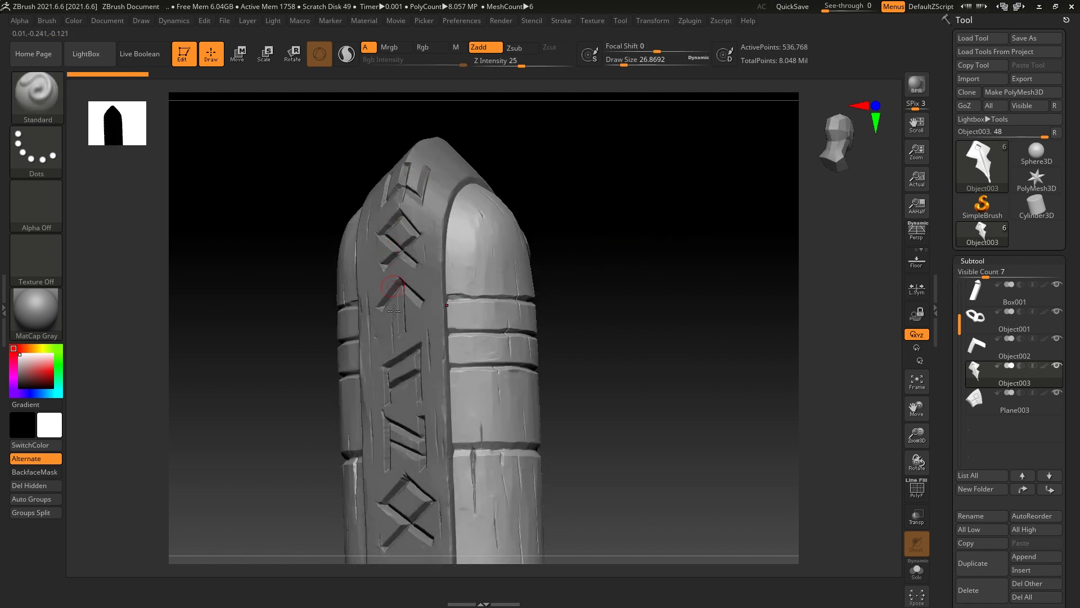
{"action": "left_click_drag", "start_coordinate": [629, 255], "coordinate": [647, 243]}
{"action": "left_click_drag", "start_coordinate": [341, 414], "coordinate": [387, 168]}
{"action": "left_click_drag", "start_coordinate": [395, 375], "coordinate": [394, 213]}
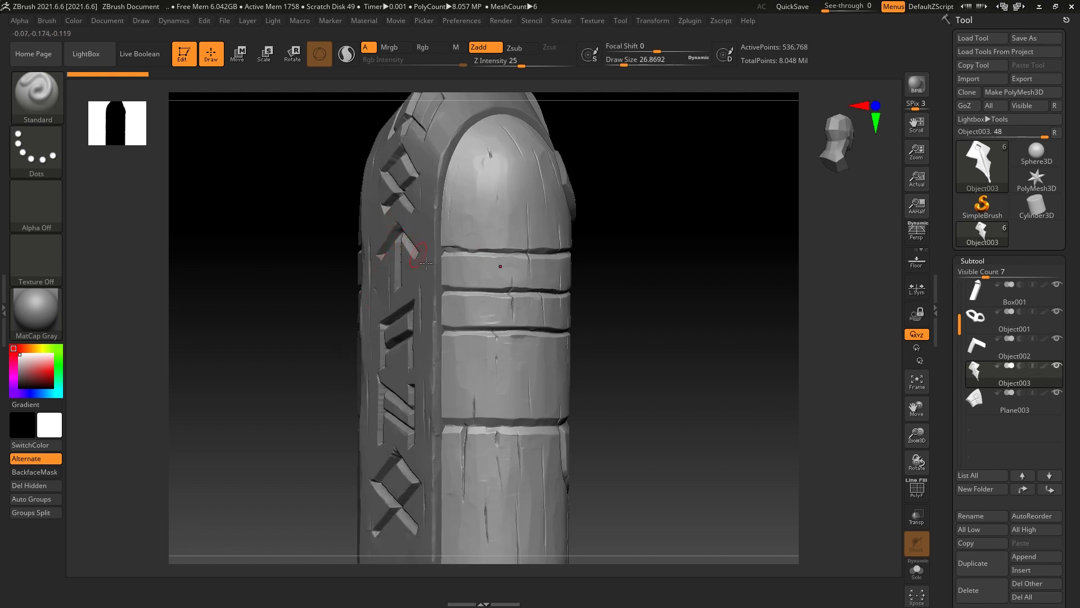
{"action": "left_click_drag", "start_coordinate": [647, 238], "coordinate": [560, 199]}
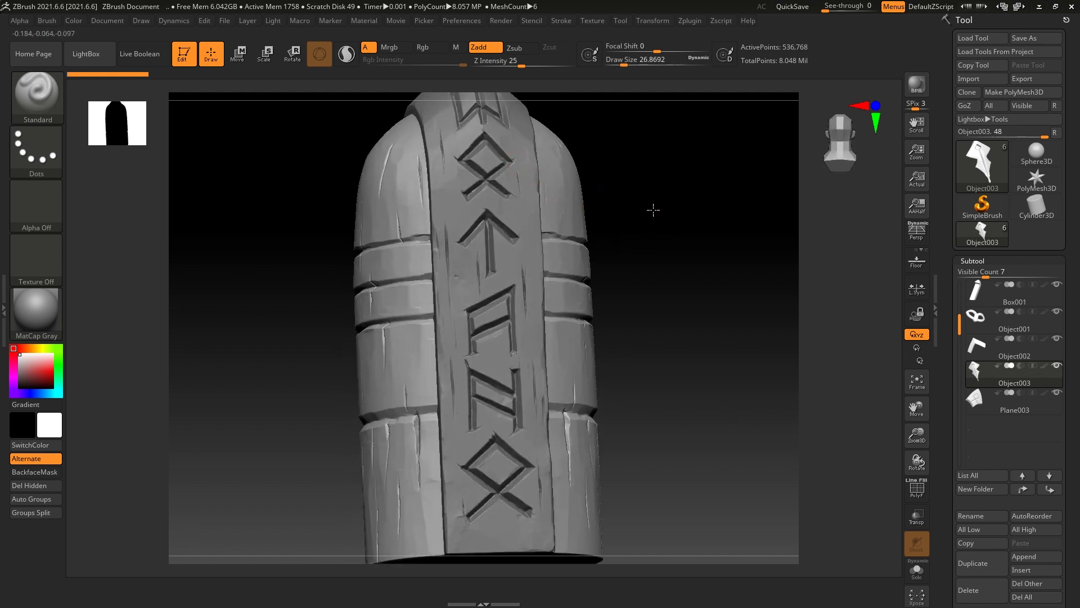
{"action": "left_click_drag", "start_coordinate": [653, 210], "coordinate": [451, 160]}
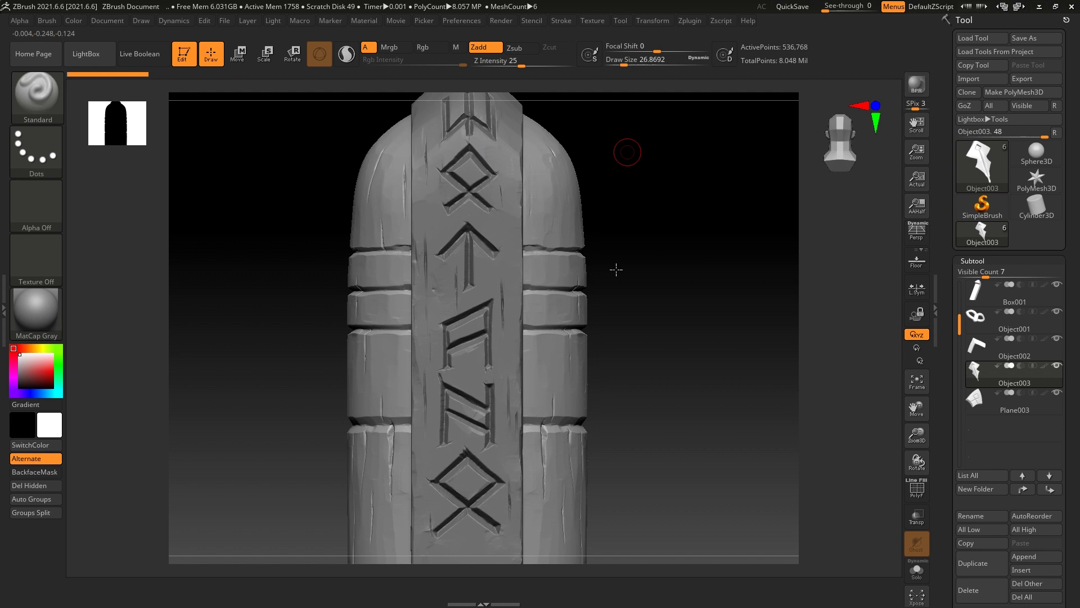
{"action": "left_click_drag", "start_coordinate": [626, 152], "coordinate": [477, 227]}
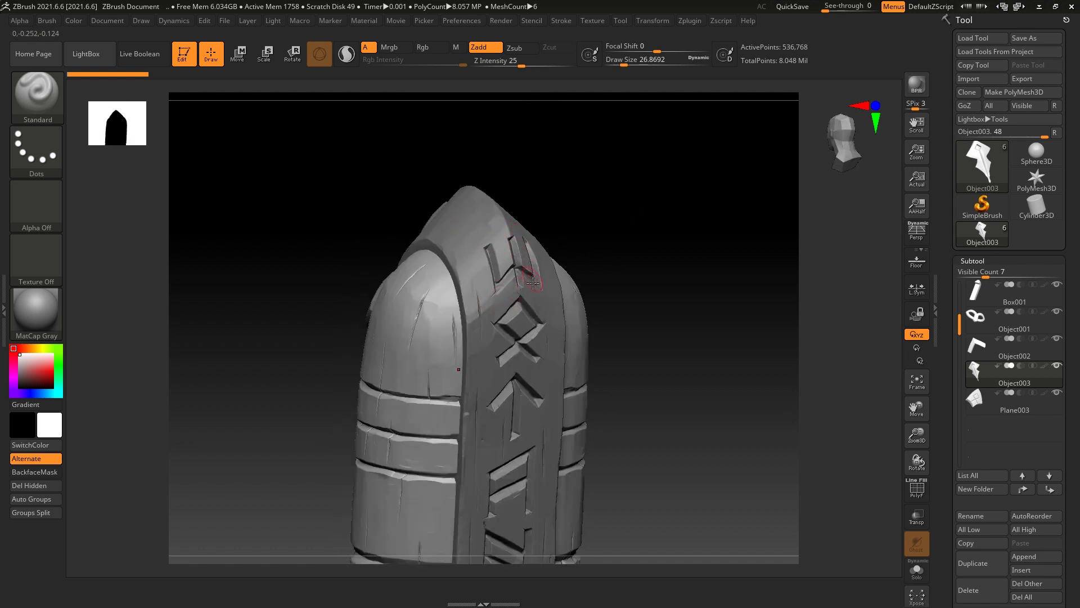
{"action": "left_click_drag", "start_coordinate": [657, 249], "coordinate": [518, 236]}
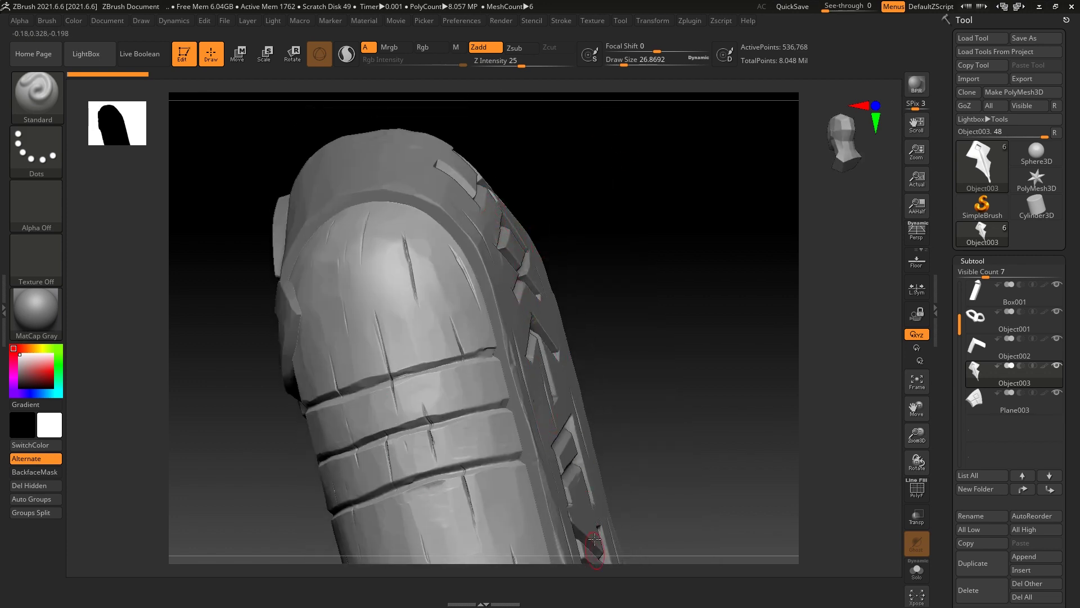
Step: Capture an angled close-up of the upper runes with the Snipping Tool and hatch the diamond and arrow runes' carved walls in red
{"action": "left_click_drag", "start_coordinate": [624, 337], "coordinate": [655, 217]}
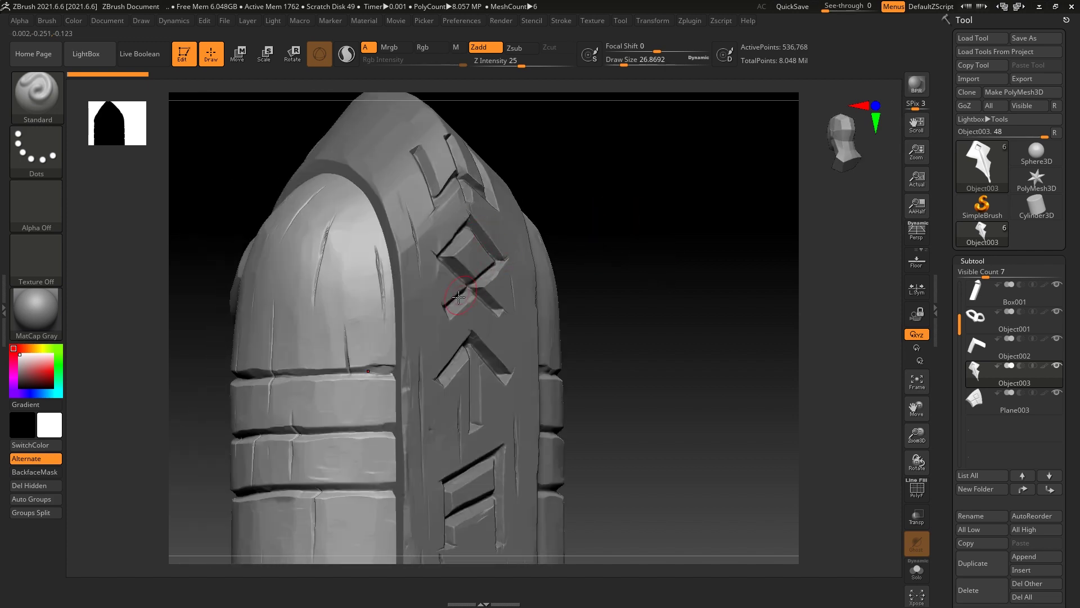
{"action": "key", "text": "super"}
{"action": "left_click", "coordinate": [338, 595]}
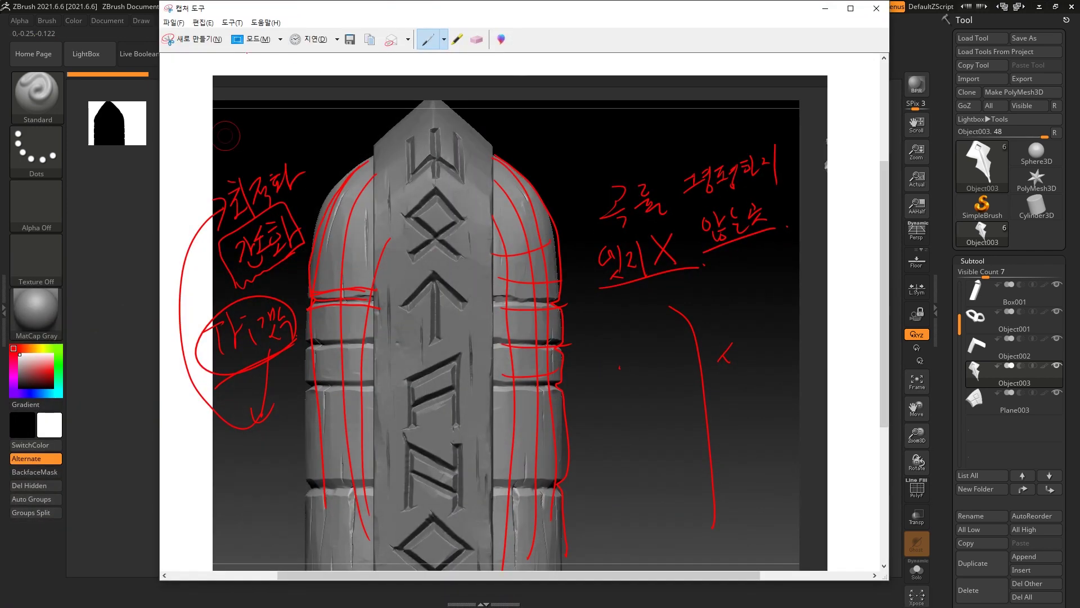
{"action": "left_click", "coordinate": [200, 39]}
{"action": "left_click_drag", "start_coordinate": [309, 126], "coordinate": [757, 533]}
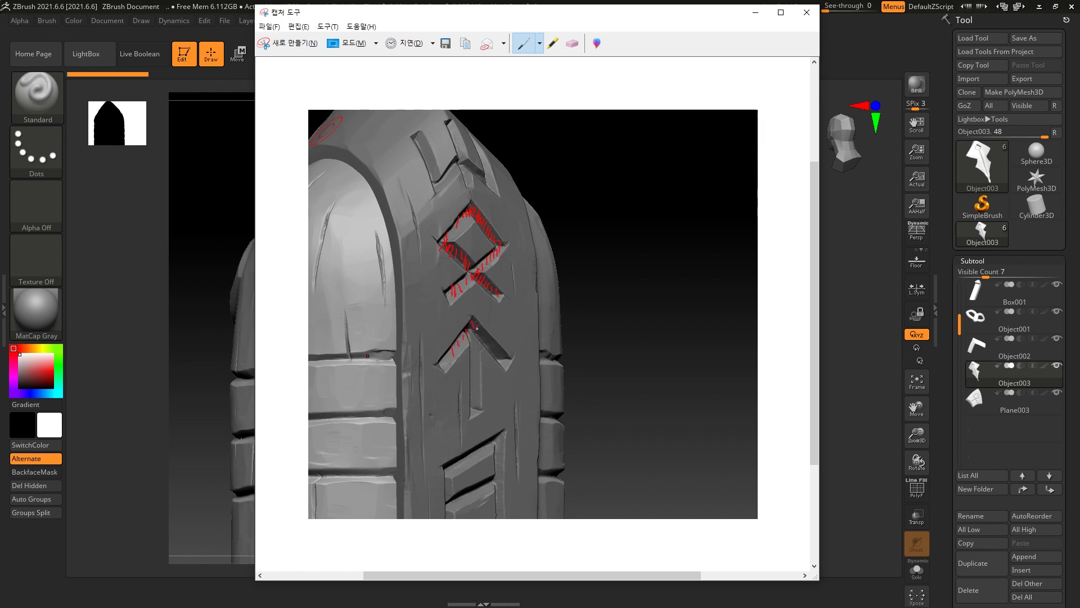
Step: Return to ZBrush, turn the totem to its front and select the forehead ornament's subtool
{"action": "key", "text": "alt+Tab"}
{"action": "mouse_move", "coordinate": [683, 237]}
{"action": "left_mouse_down"}
{"action": "mouse_move", "coordinate": [651, 222]}
{"action": "mouse_move", "coordinate": [640, 197]}
{"action": "mouse_move", "coordinate": [706, 149]}
{"action": "mouse_move", "coordinate": [679, 221]}
{"action": "left_mouse_up"}
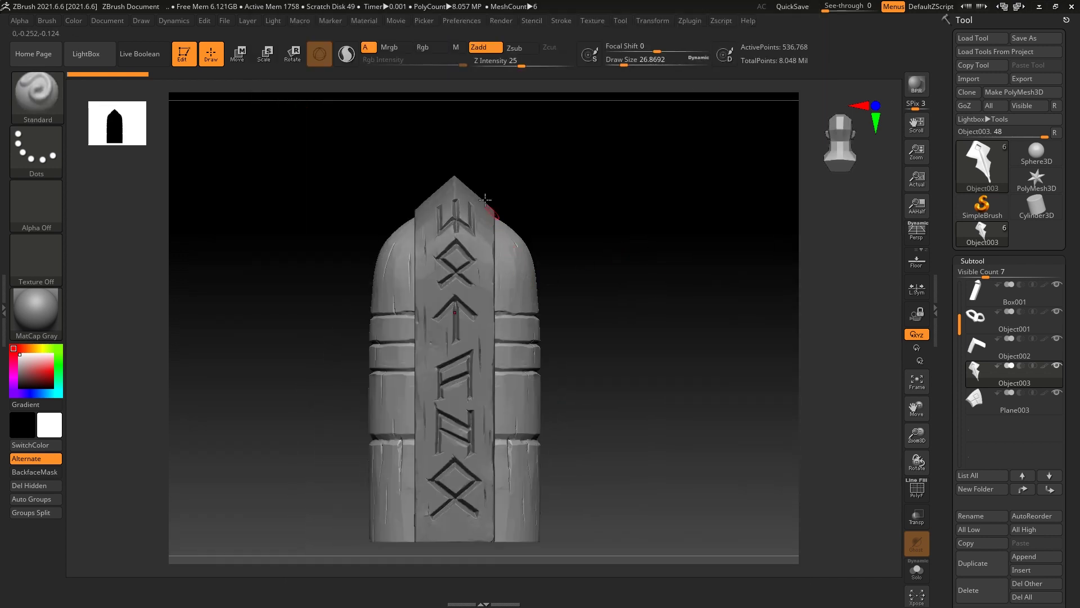
{"action": "left_click_drag", "start_coordinate": [601, 232], "coordinate": [481, 267]}
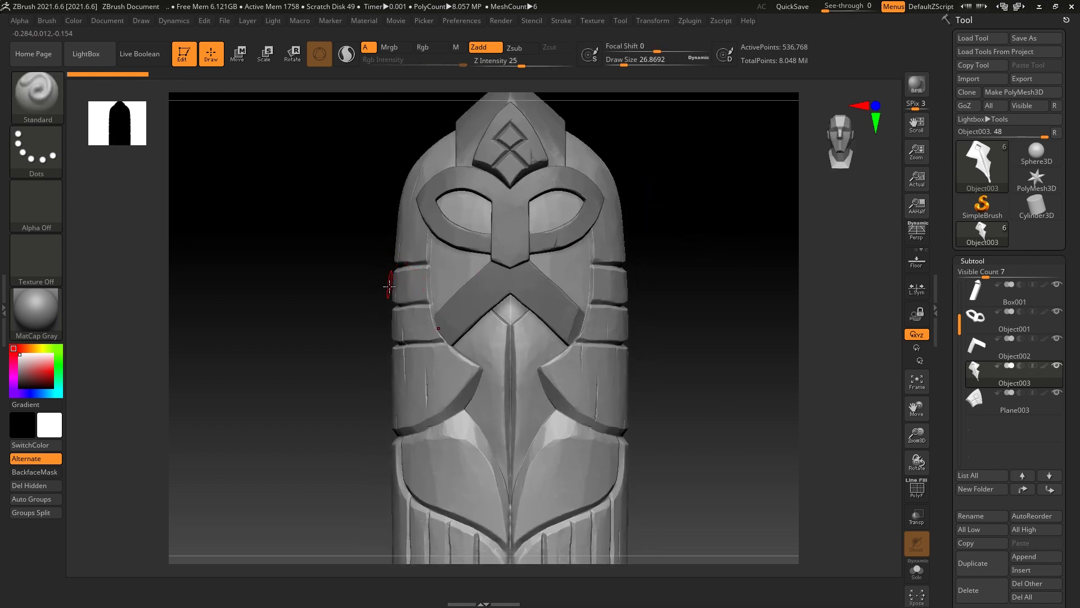
{"action": "left_click_drag", "start_coordinate": [636, 292], "coordinate": [622, 265], "text": "alt"}
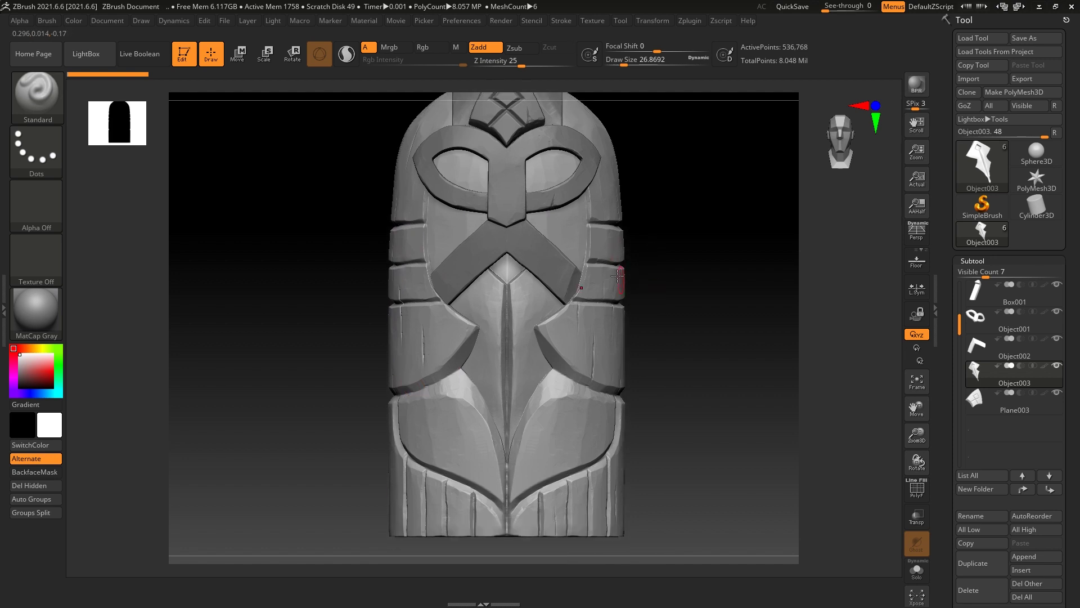
{"action": "left_click_drag", "start_coordinate": [679, 191], "coordinate": [560, 193], "text": "alt"}
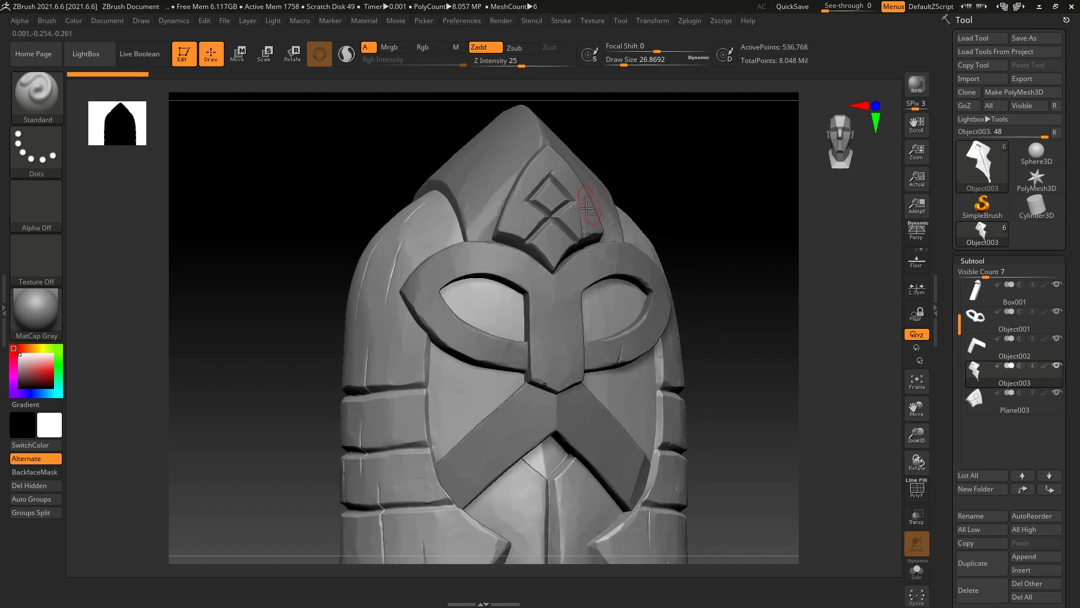
{"action": "left_click", "coordinate": [552, 198], "text": "alt"}
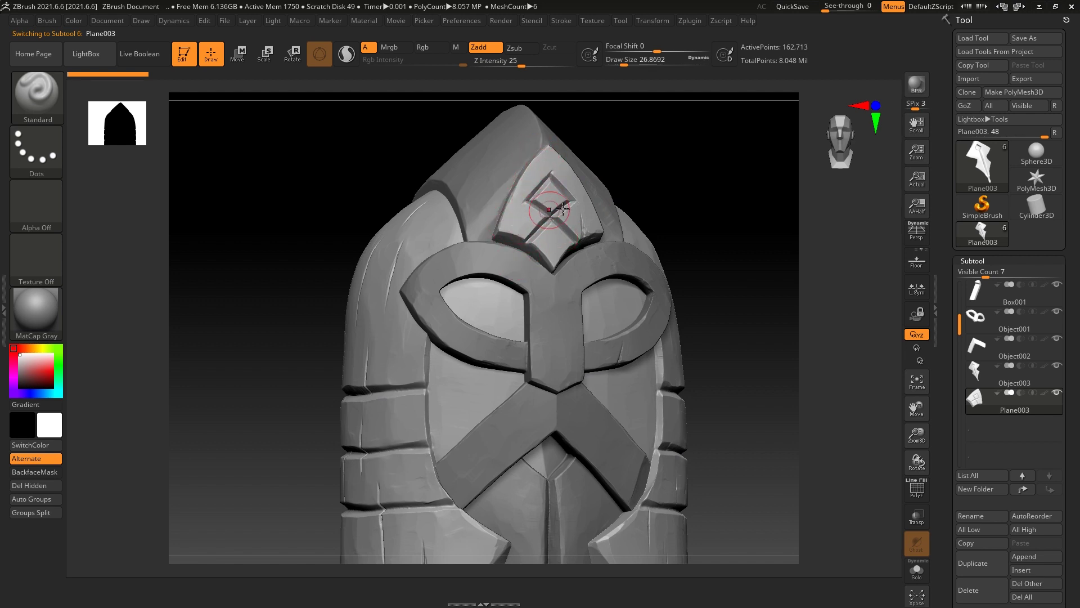
Step: Frame the forehead ornament's underside from the side and set the brush Draw Size to about 14.2
{"action": "left_click_drag", "start_coordinate": [640, 156], "coordinate": [629, 204], "text": "alt"}
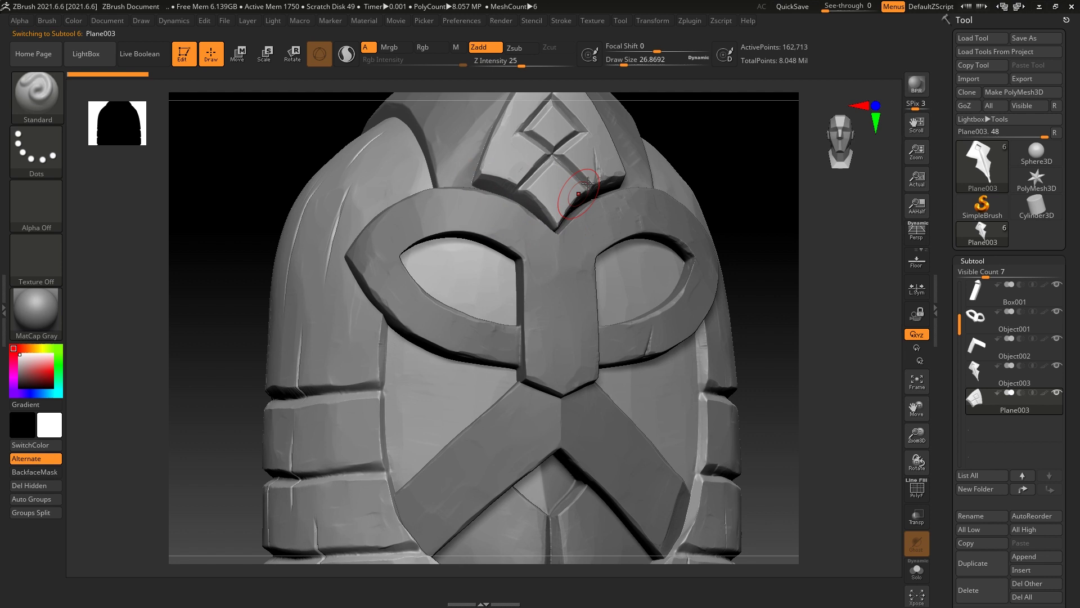
{"action": "left_click_drag", "start_coordinate": [711, 145], "coordinate": [706, 221], "text": "alt"}
{"action": "left_click_drag", "start_coordinate": [630, 132], "coordinate": [651, 188]}
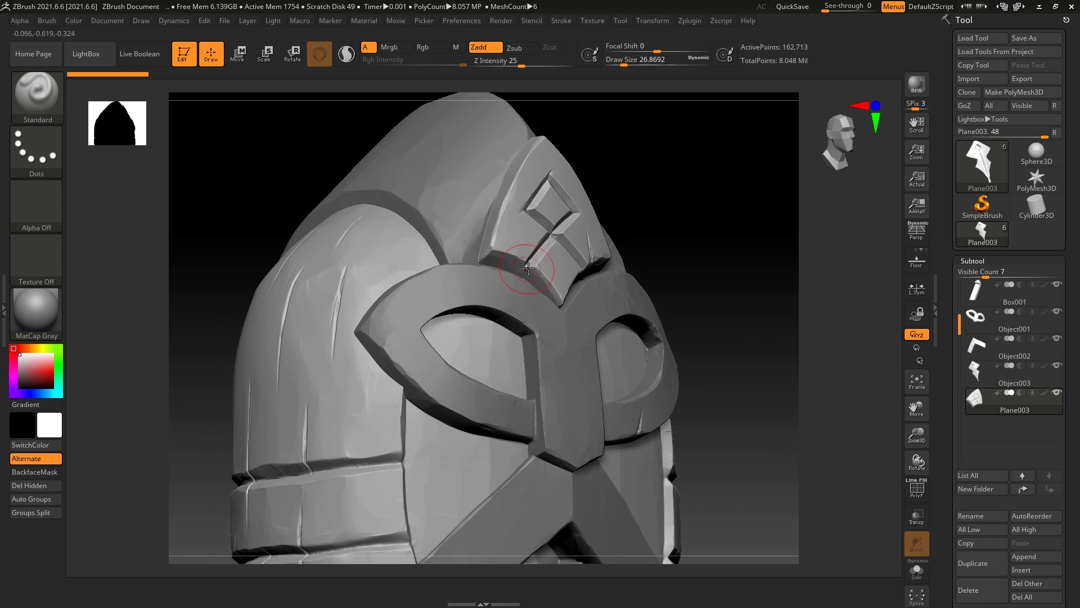
{"action": "mouse_move", "coordinate": [656, 186]}
{"action": "left_mouse_down"}
{"action": "mouse_move", "coordinate": [447, 210]}
{"action": "mouse_move", "coordinate": [420, 251]}
{"action": "mouse_move", "coordinate": [493, 260]}
{"action": "left_mouse_up"}
{"action": "key", "text": "s"}
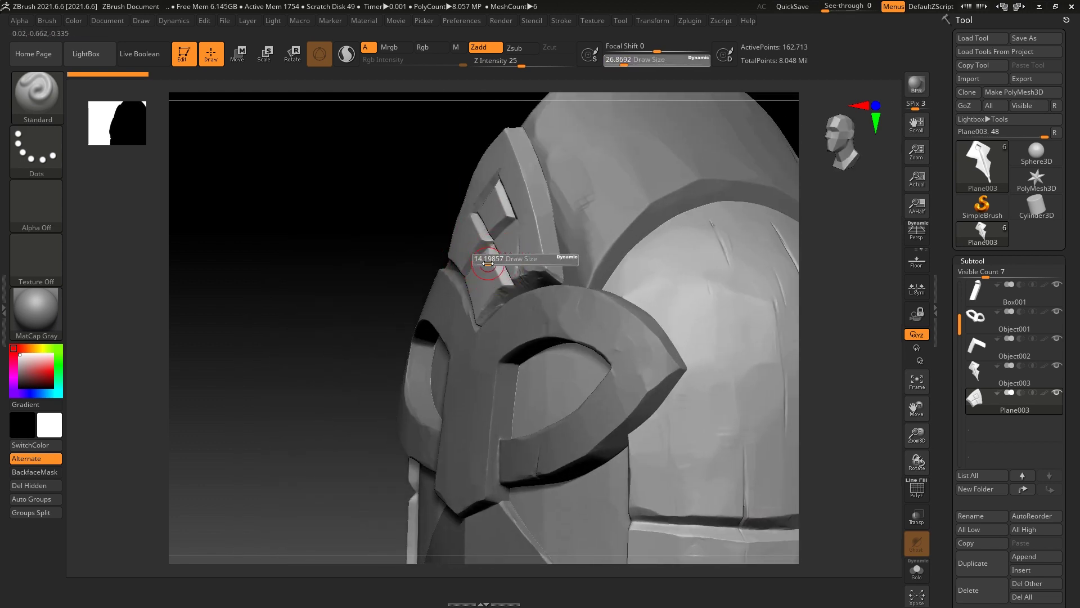
Step: Capture the forehead ornament and mask with the Snipping Tool, marking the gap beneath the ornament and curves on the adjacent head in red
{"action": "key", "text": "super"}
{"action": "left_click", "coordinate": [341, 597]}
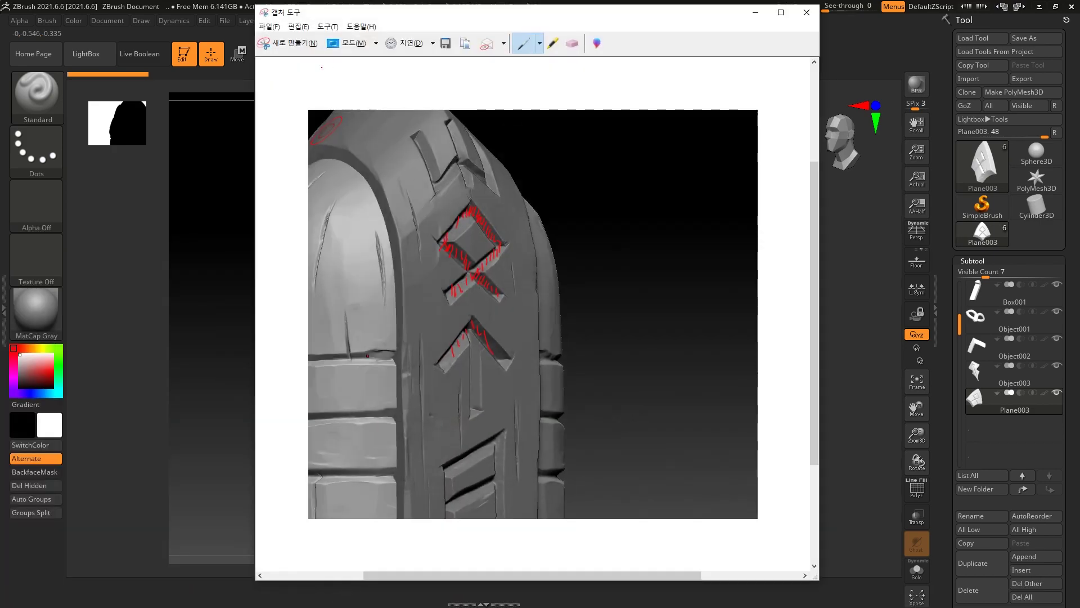
{"action": "left_click", "coordinate": [288, 43]}
{"action": "left_click_drag", "start_coordinate": [395, 133], "coordinate": [748, 458]}
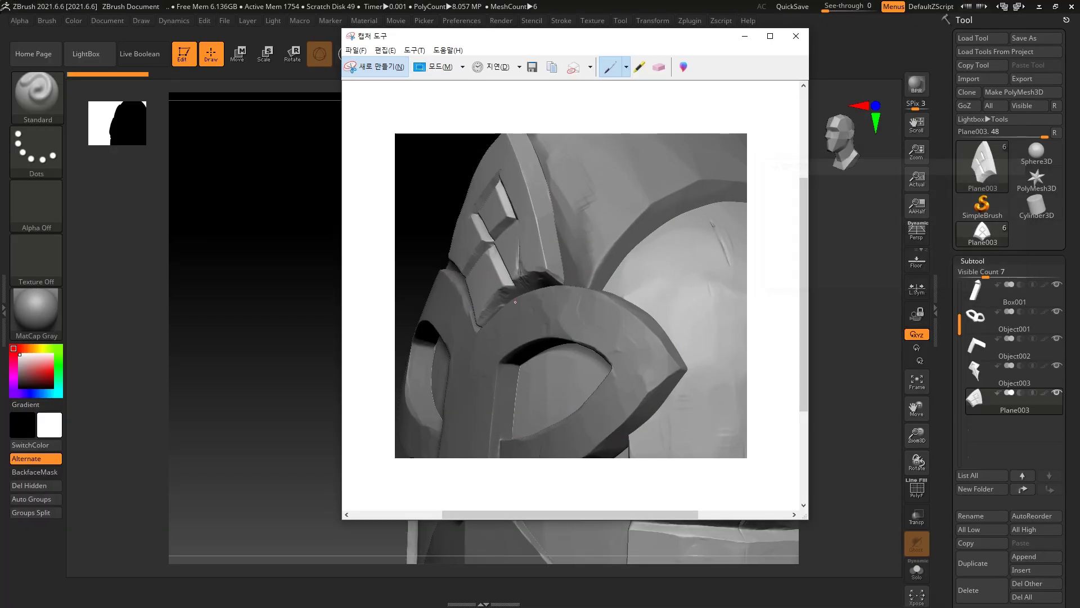
{"action": "left_click_drag", "start_coordinate": [478, 324], "coordinate": [491, 300]}
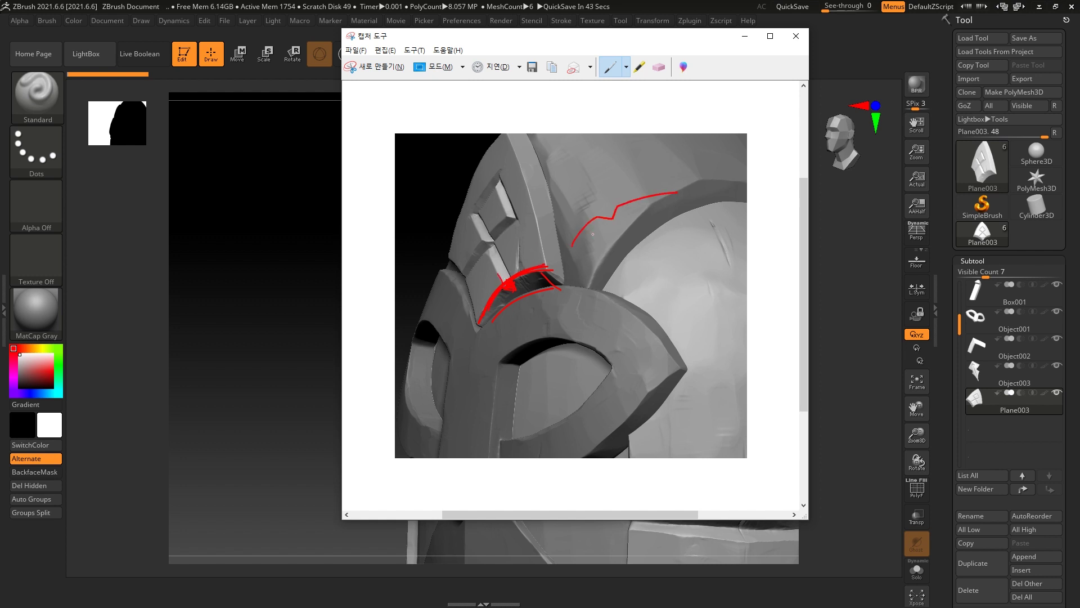
{"action": "left_click_drag", "start_coordinate": [582, 268], "coordinate": [651, 226]}
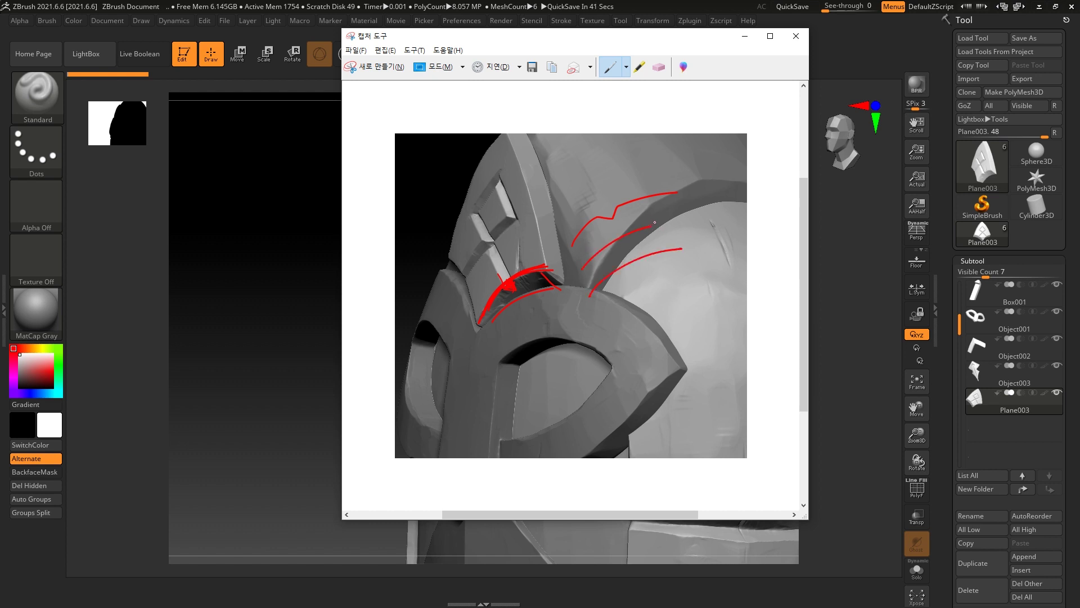
Step: Return to ZBrush and frame the lower front of the totem
{"action": "left_click", "coordinate": [745, 35]}
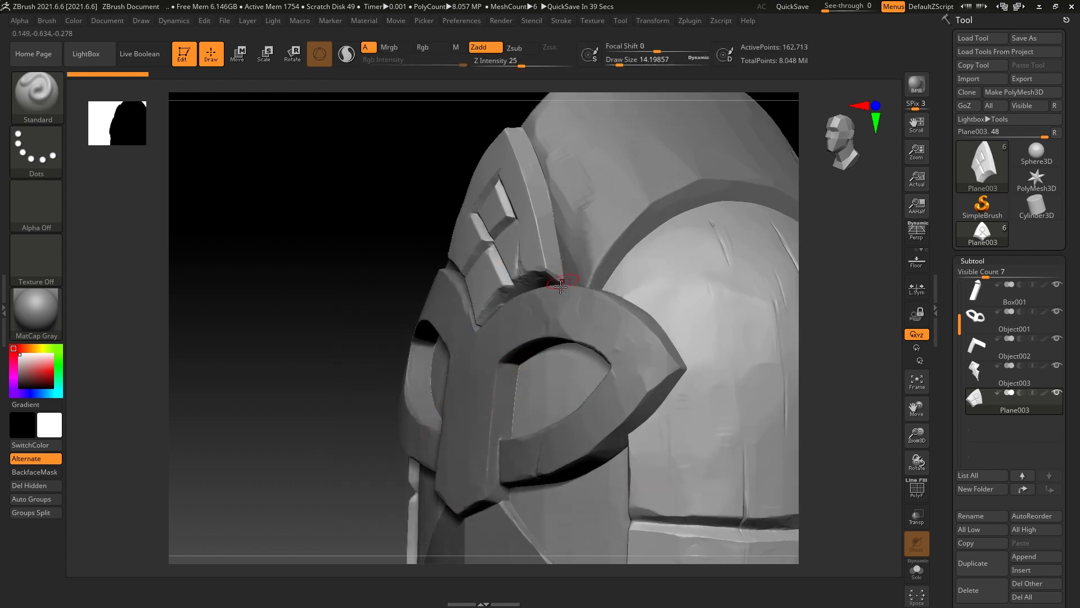
{"action": "mouse_move", "coordinate": [362, 313]}
{"action": "left_mouse_down"}
{"action": "mouse_move", "coordinate": [559, 273]}
{"action": "mouse_move", "coordinate": [482, 285]}
{"action": "mouse_move", "coordinate": [335, 246]}
{"action": "mouse_move", "coordinate": [344, 272]}
{"action": "mouse_move", "coordinate": [684, 171]}
{"action": "mouse_move", "coordinate": [596, 218]}
{"action": "mouse_move", "coordinate": [702, 205]}
{"action": "mouse_move", "coordinate": [709, 187]}
{"action": "mouse_move", "coordinate": [685, 186]}
{"action": "mouse_move", "coordinate": [692, 154]}
{"action": "mouse_move", "coordinate": [687, 229]}
{"action": "mouse_move", "coordinate": [626, 334]}
{"action": "left_mouse_up"}
{"action": "mouse_move", "coordinate": [642, 241]}
{"action": "left_mouse_down", "text": "alt"}
{"action": "mouse_move", "coordinate": [678, 188]}
{"action": "mouse_move", "coordinate": [595, 316]}
{"action": "mouse_move", "coordinate": [656, 306]}
{"action": "left_mouse_up", "text": "alt"}
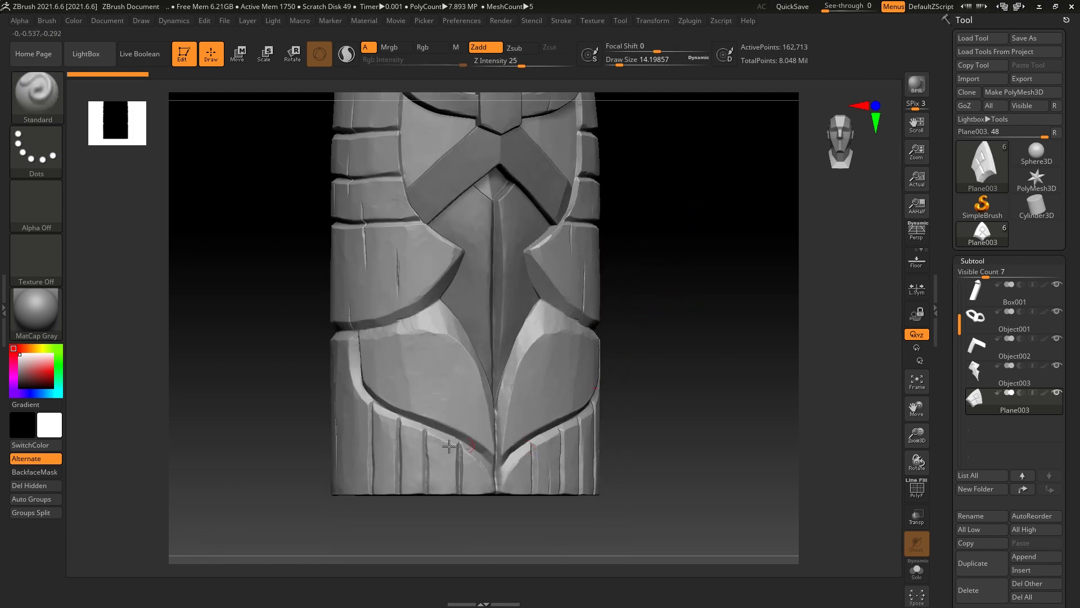
Step: Examine the leaf-shaped carvings and grooves at the totem's lower front from several angles, then the whole totem from the front
{"action": "mouse_move", "coordinate": [719, 325]}
{"action": "left_mouse_down"}
{"action": "mouse_move", "coordinate": [750, 349]}
{"action": "mouse_move", "coordinate": [737, 275]}
{"action": "mouse_move", "coordinate": [750, 340]}
{"action": "left_mouse_up"}
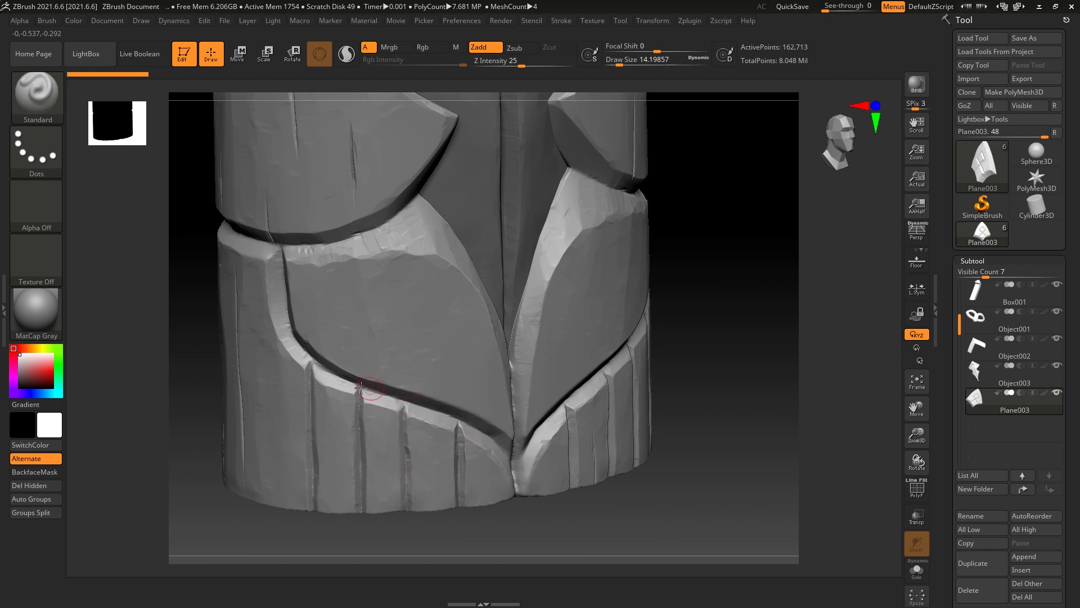
{"action": "mouse_move", "coordinate": [677, 343]}
{"action": "left_mouse_down"}
{"action": "mouse_move", "coordinate": [718, 289]}
{"action": "mouse_move", "coordinate": [731, 295]}
{"action": "mouse_move", "coordinate": [446, 400]}
{"action": "mouse_move", "coordinate": [287, 414]}
{"action": "mouse_move", "coordinate": [309, 441]}
{"action": "mouse_move", "coordinate": [289, 436]}
{"action": "mouse_move", "coordinate": [297, 450]}
{"action": "mouse_move", "coordinate": [307, 416]}
{"action": "mouse_move", "coordinate": [296, 406]}
{"action": "mouse_move", "coordinate": [321, 437]}
{"action": "mouse_move", "coordinate": [306, 467]}
{"action": "mouse_move", "coordinate": [307, 415]}
{"action": "mouse_move", "coordinate": [289, 422]}
{"action": "left_mouse_up"}
{"action": "mouse_move", "coordinate": [241, 499]}
{"action": "left_mouse_down"}
{"action": "mouse_move", "coordinate": [318, 510]}
{"action": "mouse_move", "coordinate": [323, 487]}
{"action": "left_mouse_up"}
{"action": "left_click_drag", "start_coordinate": [508, 413], "coordinate": [484, 442]}
{"action": "mouse_move", "coordinate": [600, 337]}
{"action": "left_mouse_down"}
{"action": "mouse_move", "coordinate": [601, 312]}
{"action": "mouse_move", "coordinate": [673, 279]}
{"action": "mouse_move", "coordinate": [751, 352]}
{"action": "mouse_move", "coordinate": [753, 304]}
{"action": "mouse_move", "coordinate": [481, 399]}
{"action": "left_mouse_up"}
{"action": "left_click_drag", "start_coordinate": [499, 465], "coordinate": [479, 503], "text": "alt"}
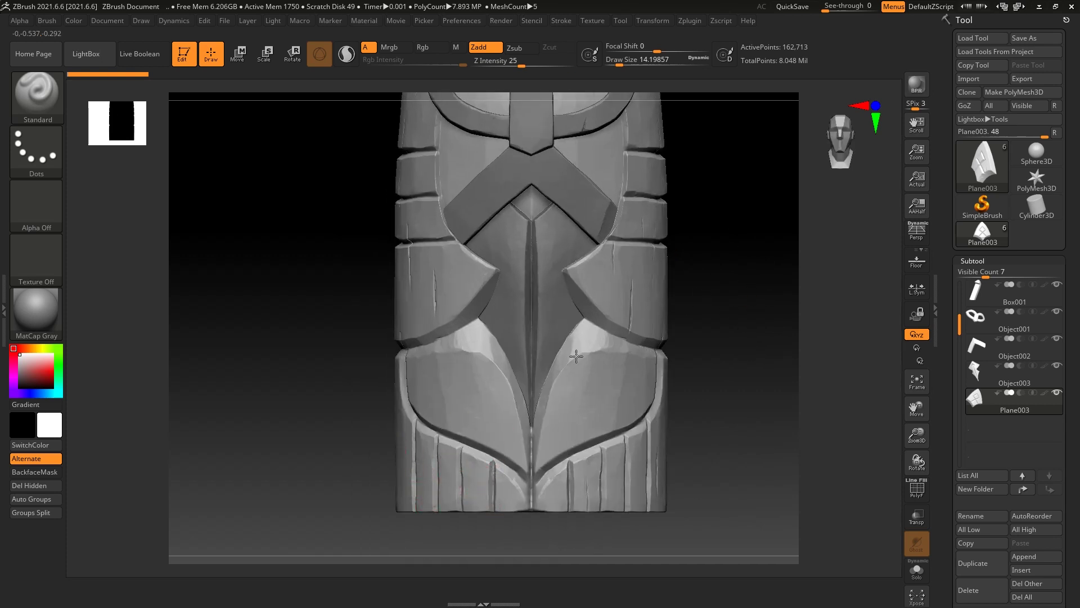
{"action": "mouse_move", "coordinate": [731, 345]}
{"action": "left_mouse_down"}
{"action": "mouse_move", "coordinate": [751, 321]}
{"action": "mouse_move", "coordinate": [774, 324]}
{"action": "mouse_move", "coordinate": [757, 354]}
{"action": "mouse_move", "coordinate": [722, 323]}
{"action": "mouse_move", "coordinate": [709, 273]}
{"action": "mouse_move", "coordinate": [745, 234]}
{"action": "mouse_move", "coordinate": [753, 267]}
{"action": "mouse_move", "coordinate": [762, 258]}
{"action": "mouse_move", "coordinate": [743, 261]}
{"action": "mouse_move", "coordinate": [750, 301]}
{"action": "mouse_move", "coordinate": [721, 294]}
{"action": "mouse_move", "coordinate": [736, 280]}
{"action": "mouse_move", "coordinate": [770, 282]}
{"action": "mouse_move", "coordinate": [765, 260]}
{"action": "left_mouse_up"}
{"action": "key", "text": "b"}
{"action": "key", "text": "s"}
{"action": "key", "text": "t"}
{"action": "mouse_move", "coordinate": [547, 478]}
{"action": "left_mouse_down", "text": "shift"}
{"action": "mouse_move", "coordinate": [574, 343]}
{"action": "mouse_move", "coordinate": [670, 360]}
{"action": "mouse_move", "coordinate": [767, 357]}
{"action": "mouse_move", "coordinate": [503, 496]}
{"action": "left_mouse_up", "text": "shift"}
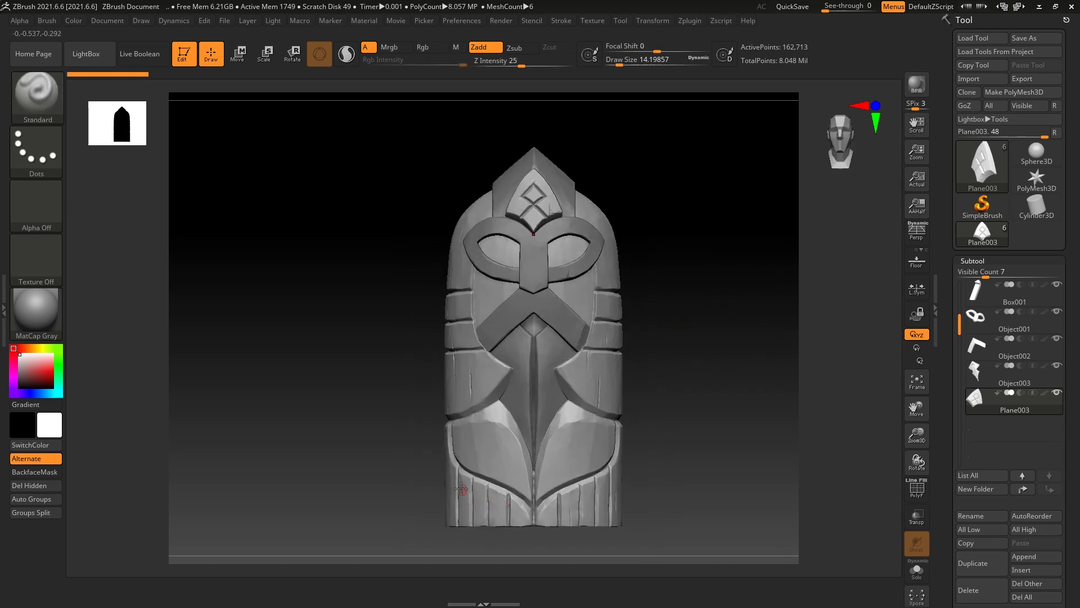
{"action": "mouse_move", "coordinate": [699, 219]}
{"action": "left_mouse_down"}
{"action": "mouse_move", "coordinate": [767, 234]}
{"action": "mouse_move", "coordinate": [752, 241]}
{"action": "mouse_move", "coordinate": [769, 248]}
{"action": "mouse_move", "coordinate": [692, 244]}
{"action": "left_mouse_up"}
Step: Switch to the Photoshop notes, undo the last brush stroke and underline the phrase "깊이감이 덜 나는 곳" in black
{"action": "key", "text": "super"}
{"action": "key", "text": "alt+Tab"}
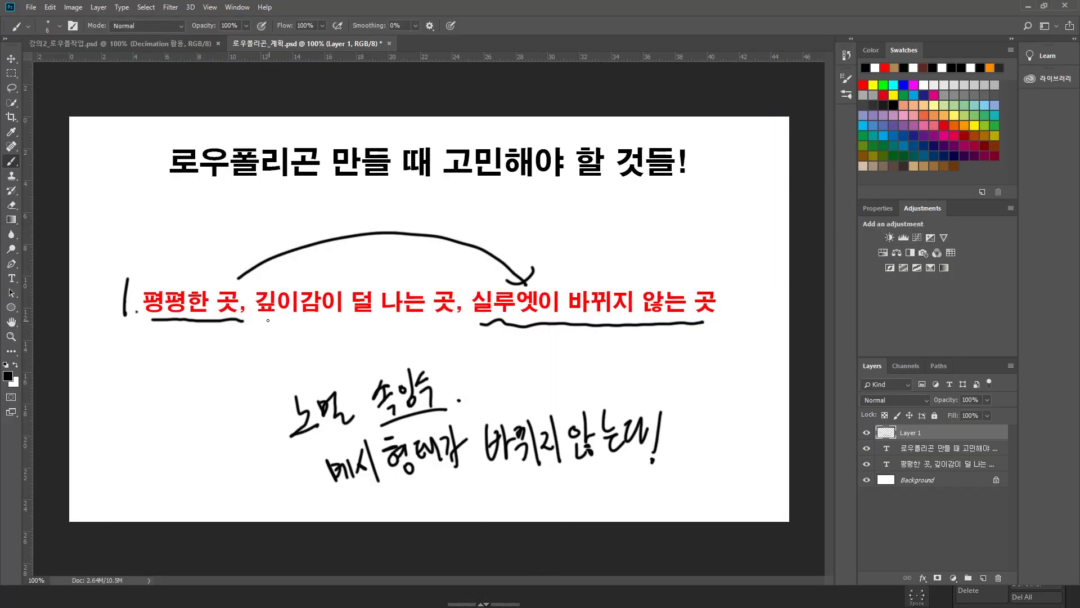
{"action": "key", "text": "ctrl+z"}
{"action": "left_click_drag", "start_coordinate": [264, 319], "coordinate": [437, 315]}
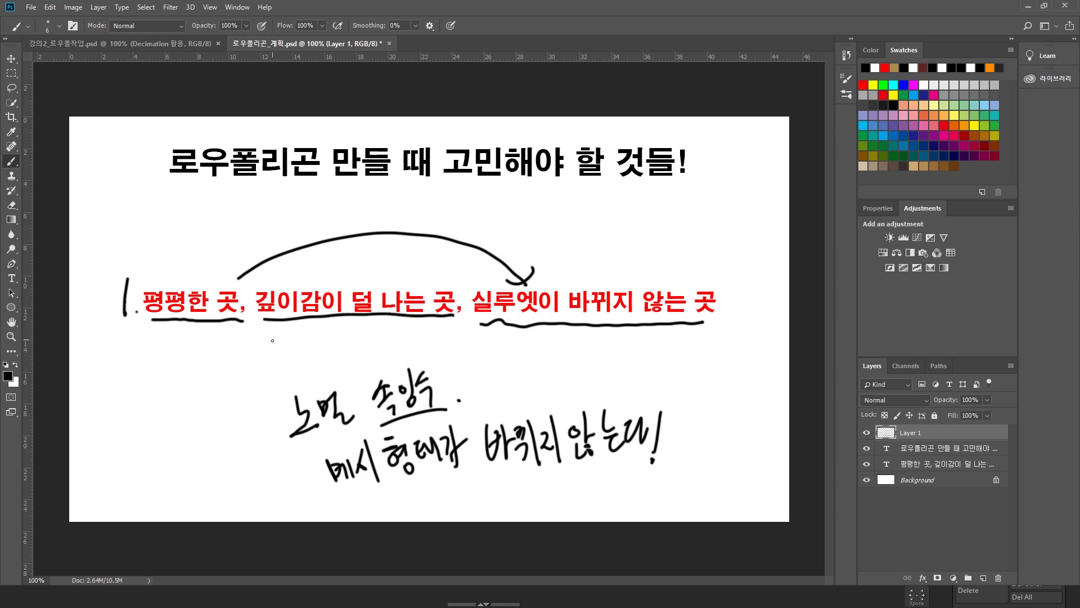
Step: Return to ZBrush, select the wood_figurine15 subtool and carve a deep hollow into the side of the head with the ClayBuildup brush
{"action": "key", "text": "alt+Tab"}
{"action": "mouse_move", "coordinate": [712, 290]}
{"action": "left_mouse_down"}
{"action": "mouse_move", "coordinate": [699, 285]}
{"action": "mouse_move", "coordinate": [723, 285]}
{"action": "mouse_move", "coordinate": [695, 292]}
{"action": "mouse_move", "coordinate": [743, 268]}
{"action": "mouse_move", "coordinate": [745, 253]}
{"action": "mouse_move", "coordinate": [589, 333]}
{"action": "left_mouse_up"}
{"action": "key", "text": "b"}
{"action": "key", "text": "c"}
{"action": "key", "text": "b"}
{"action": "key", "text": "s"}
{"action": "mouse_move", "coordinate": [521, 349]}
{"action": "left_mouse_down"}
{"action": "mouse_move", "coordinate": [494, 324]}
{"action": "mouse_move", "coordinate": [495, 357]}
{"action": "mouse_move", "coordinate": [490, 315]}
{"action": "mouse_move", "coordinate": [506, 338]}
{"action": "mouse_move", "coordinate": [495, 315]}
{"action": "mouse_move", "coordinate": [536, 322]}
{"action": "mouse_move", "coordinate": [501, 327]}
{"action": "mouse_move", "coordinate": [540, 304]}
{"action": "left_mouse_up"}
{"action": "key", "text": "s"}
{"action": "left_click", "coordinate": [507, 315], "text": "alt"}
{"action": "mouse_move", "coordinate": [653, 242]}
{"action": "left_mouse_down"}
{"action": "mouse_move", "coordinate": [636, 219]}
{"action": "mouse_move", "coordinate": [660, 246]}
{"action": "mouse_move", "coordinate": [615, 314]}
{"action": "left_mouse_up"}
Step: Take a new Snipping Tool capture of the totem's head showing the carved hollow
{"action": "key", "text": "super"}
{"action": "left_click", "coordinate": [350, 596]}
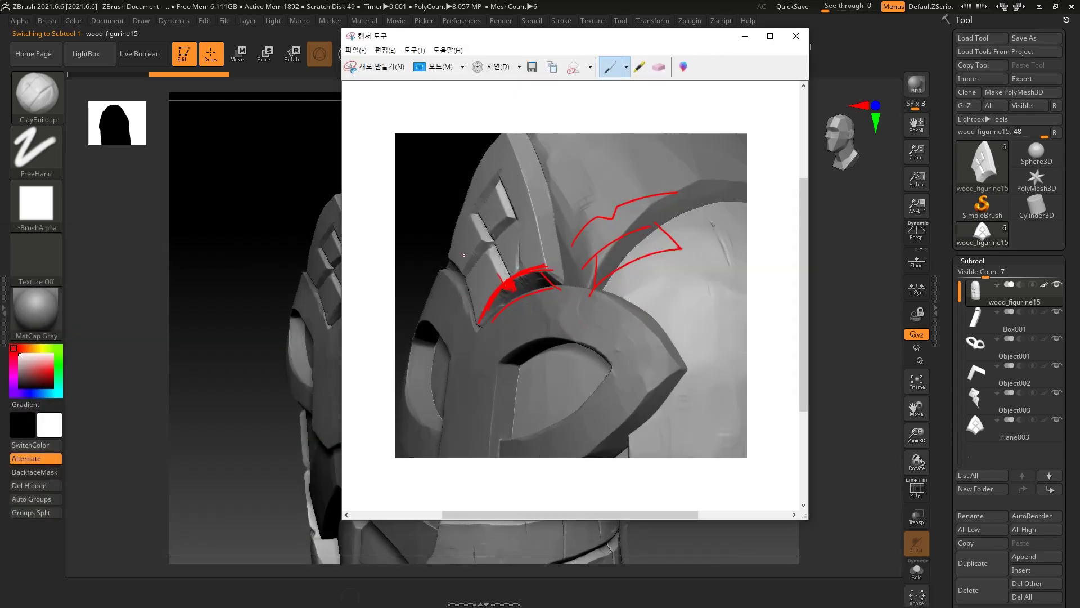
{"action": "left_click", "coordinate": [376, 66]}
{"action": "left_click_drag", "start_coordinate": [224, 104], "coordinate": [760, 559]}
Step: Draw a red grid of lengthwise and crosswise mesh lines over the hollow and the side of the head on the capture
{"action": "left_click_drag", "start_coordinate": [451, 219], "coordinate": [508, 552]}
{"action": "left_click_drag", "start_coordinate": [489, 209], "coordinate": [570, 561]}
{"action": "mouse_move", "coordinate": [535, 201]}
{"action": "left_mouse_down"}
{"action": "mouse_move", "coordinate": [585, 315]}
{"action": "mouse_move", "coordinate": [616, 512]}
{"action": "left_mouse_up"}
{"action": "left_click_drag", "start_coordinate": [434, 283], "coordinate": [573, 229]}
{"action": "mouse_move", "coordinate": [458, 321]}
{"action": "left_mouse_down"}
{"action": "mouse_move", "coordinate": [537, 276]}
{"action": "mouse_move", "coordinate": [591, 267]}
{"action": "left_mouse_up"}
{"action": "mouse_move", "coordinate": [436, 382]}
{"action": "left_mouse_down"}
{"action": "mouse_move", "coordinate": [532, 322]}
{"action": "mouse_move", "coordinate": [604, 314]}
{"action": "left_mouse_up"}
{"action": "left_click", "coordinate": [489, 39]}
{"action": "left_click", "coordinate": [478, 356]}
{"action": "left_click", "coordinate": [440, 46]}
{"action": "left_click_drag", "start_coordinate": [453, 361], "coordinate": [588, 309]}
{"action": "left_click_drag", "start_coordinate": [454, 404], "coordinate": [612, 362]}
{"action": "left_click_drag", "start_coordinate": [453, 458], "coordinate": [619, 393]}
Step: Hatch over the hollow with short red diagonal strokes
{"action": "left_click_drag", "start_coordinate": [460, 500], "coordinate": [607, 438]}
{"action": "left_click_drag", "start_coordinate": [476, 229], "coordinate": [454, 298]}
{"action": "mouse_move", "coordinate": [497, 231]}
{"action": "left_mouse_down"}
{"action": "mouse_move", "coordinate": [459, 309]}
{"action": "mouse_move", "coordinate": [467, 334]}
{"action": "left_mouse_up"}
{"action": "left_click_drag", "start_coordinate": [522, 239], "coordinate": [482, 324]}
{"action": "mouse_move", "coordinate": [533, 242]}
{"action": "left_mouse_down"}
{"action": "mouse_move", "coordinate": [498, 332]}
{"action": "mouse_move", "coordinate": [523, 327]}
{"action": "left_mouse_up"}
{"action": "left_click_drag", "start_coordinate": [568, 248], "coordinate": [542, 337]}
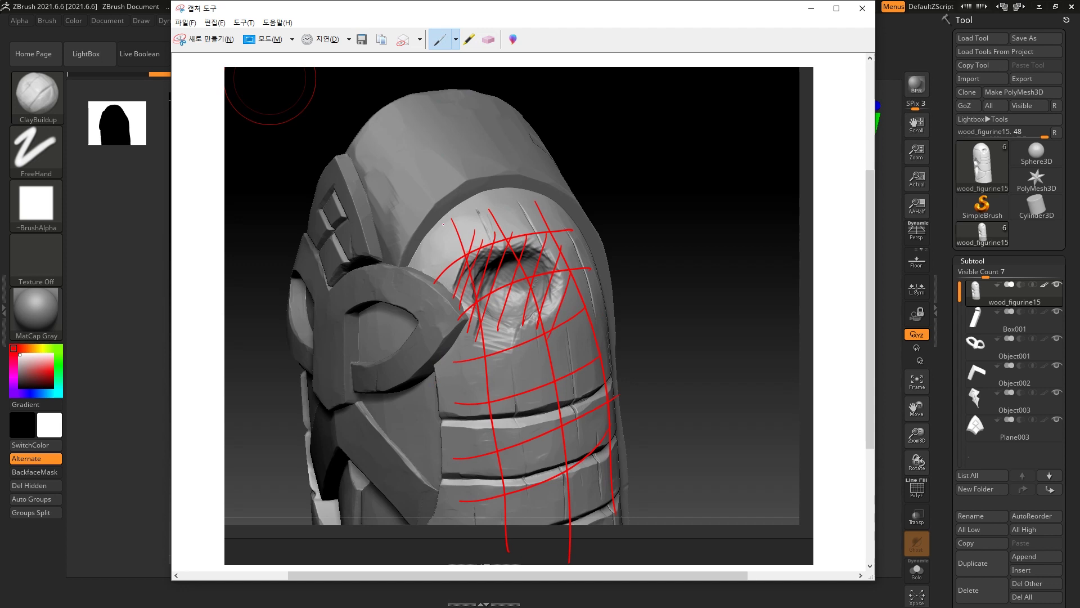
Step: Add more lengthwise red lines through the hollow and erase the hatching strokes inside it
{"action": "left_click_drag", "start_coordinate": [446, 216], "coordinate": [483, 428]}
{"action": "left_click_drag", "start_coordinate": [490, 196], "coordinate": [557, 380]}
{"action": "left_click_drag", "start_coordinate": [534, 185], "coordinate": [585, 303]}
{"action": "left_click_drag", "start_coordinate": [513, 284], "coordinate": [499, 350]}
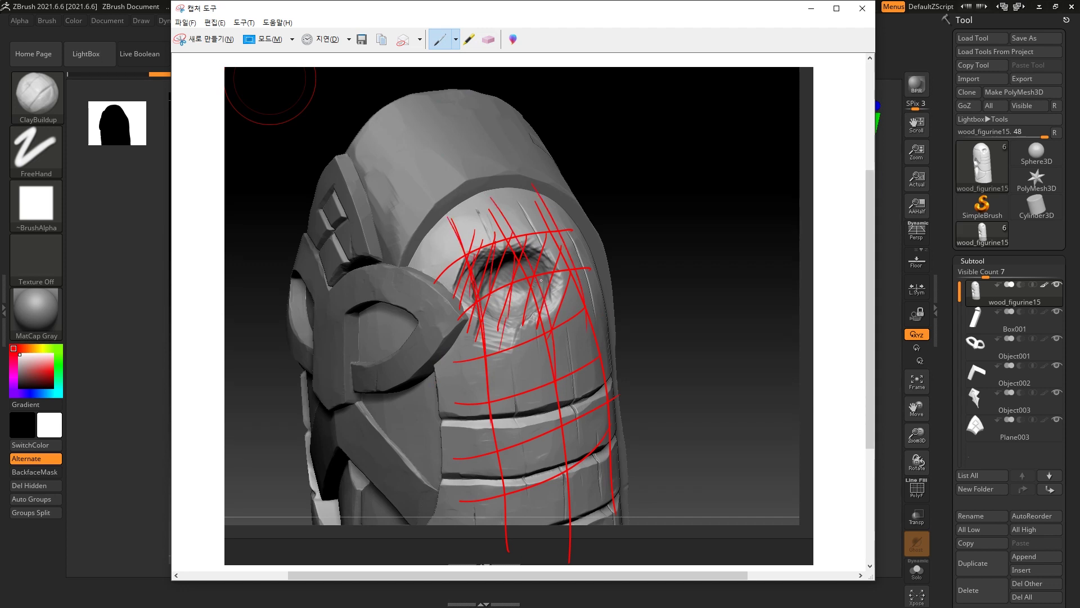
{"action": "left_click", "coordinate": [489, 39]}
{"action": "mouse_move", "coordinate": [470, 298]}
{"action": "left_mouse_down"}
{"action": "mouse_move", "coordinate": [496, 264]}
{"action": "mouse_move", "coordinate": [513, 310]}
{"action": "mouse_move", "coordinate": [548, 295]}
{"action": "mouse_move", "coordinate": [561, 309]}
{"action": "left_mouse_up"}
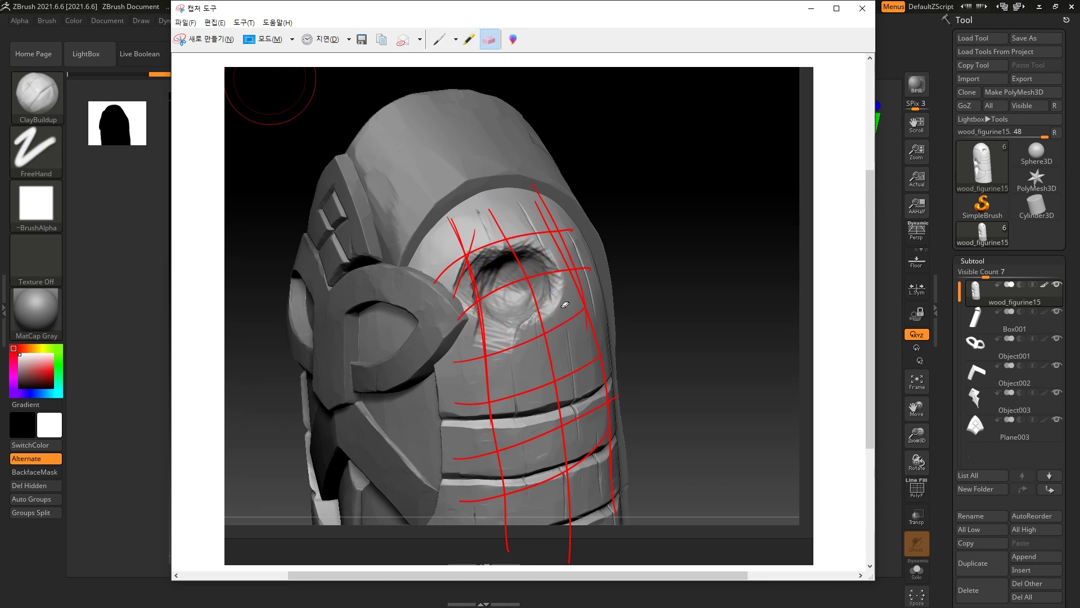
{"action": "left_click", "coordinate": [440, 39]}
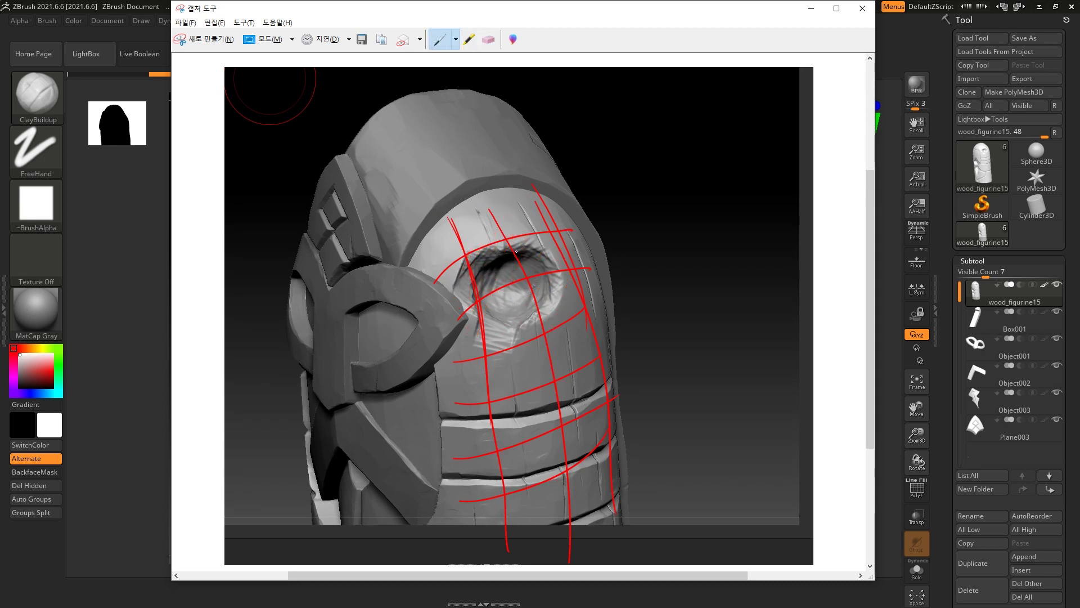
Step: Shade the hollow in red, draw an arrow out of it and write the circled label "격차" beside the head
{"action": "left_click_drag", "start_coordinate": [518, 262], "coordinate": [624, 194]}
{"action": "left_click_drag", "start_coordinate": [500, 307], "coordinate": [515, 271]}
{"action": "left_click_drag", "start_coordinate": [510, 311], "coordinate": [522, 280]}
{"action": "left_click_drag", "start_coordinate": [523, 305], "coordinate": [542, 281]}
{"action": "left_click_drag", "start_coordinate": [518, 316], "coordinate": [525, 304]}
{"action": "mouse_move", "coordinate": [641, 165]}
{"action": "left_mouse_down"}
{"action": "mouse_move", "coordinate": [647, 195]}
{"action": "mouse_move", "coordinate": [660, 168]}
{"action": "left_mouse_up"}
{"action": "mouse_move", "coordinate": [662, 157]}
{"action": "left_mouse_down"}
{"action": "mouse_move", "coordinate": [664, 191]}
{"action": "mouse_move", "coordinate": [680, 164]}
{"action": "left_mouse_up"}
{"action": "left_click_drag", "start_coordinate": [678, 164], "coordinate": [670, 179]}
{"action": "left_click_drag", "start_coordinate": [685, 155], "coordinate": [684, 181]}
{"action": "mouse_move", "coordinate": [685, 169]}
{"action": "left_mouse_down"}
{"action": "mouse_move", "coordinate": [691, 136]}
{"action": "mouse_move", "coordinate": [701, 188]}
{"action": "left_mouse_up"}
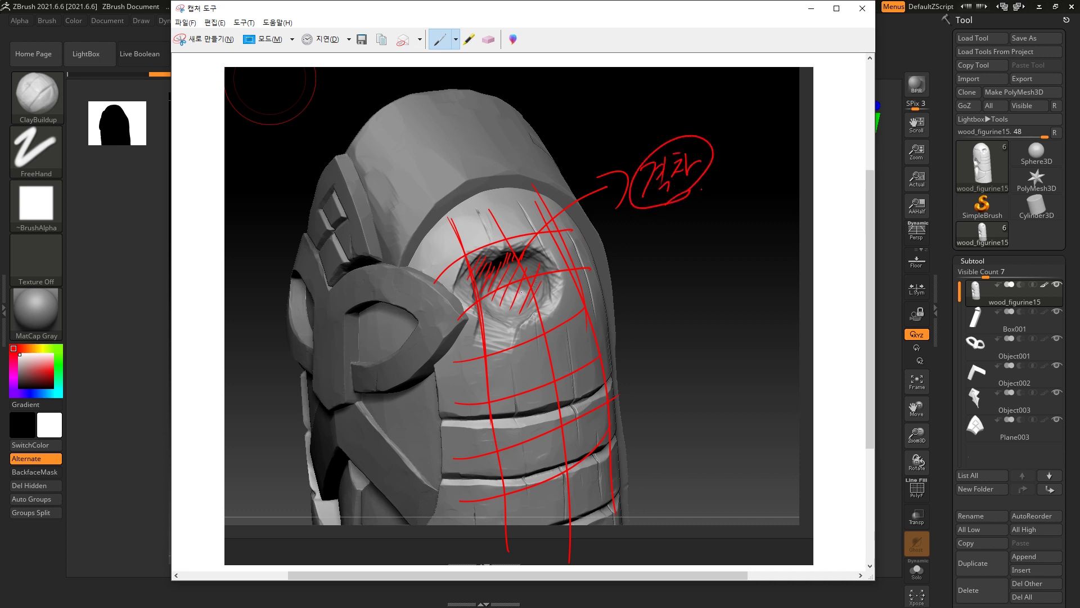
Step: Write the underlined note about a strong "노멀" effect and the word "탄다" beneath the label, and add more hatching to the hollow
{"action": "left_click_drag", "start_coordinate": [632, 232], "coordinate": [640, 254]}
{"action": "left_click_drag", "start_coordinate": [631, 259], "coordinate": [658, 241]}
{"action": "left_click_drag", "start_coordinate": [659, 232], "coordinate": [664, 232]}
{"action": "mouse_move", "coordinate": [664, 221]}
{"action": "left_mouse_down"}
{"action": "mouse_move", "coordinate": [663, 248]}
{"action": "mouse_move", "coordinate": [676, 252]}
{"action": "left_mouse_up"}
{"action": "mouse_move", "coordinate": [693, 216]}
{"action": "left_mouse_down"}
{"action": "mouse_move", "coordinate": [767, 189]}
{"action": "mouse_move", "coordinate": [763, 197]}
{"action": "left_mouse_up"}
{"action": "left_click_drag", "start_coordinate": [760, 205], "coordinate": [775, 208]}
{"action": "left_click_drag", "start_coordinate": [625, 280], "coordinate": [805, 215]}
{"action": "mouse_move", "coordinate": [654, 283]}
{"action": "left_mouse_down"}
{"action": "mouse_move", "coordinate": [651, 303]}
{"action": "mouse_move", "coordinate": [680, 309]}
{"action": "left_mouse_up"}
{"action": "left_click_drag", "start_coordinate": [683, 281], "coordinate": [683, 295]}
{"action": "left_click_drag", "start_coordinate": [692, 273], "coordinate": [693, 292]}
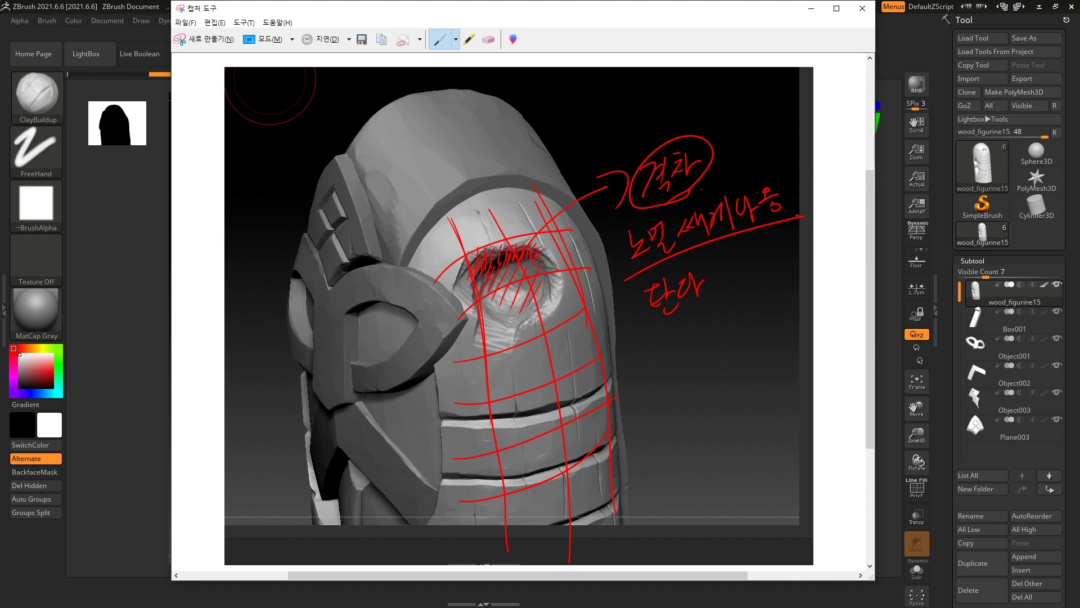
{"action": "left_click_drag", "start_coordinate": [509, 304], "coordinate": [505, 323]}
{"action": "left_click_drag", "start_coordinate": [521, 301], "coordinate": [517, 314]}
Step: Turn the head in ZBrush so the hollow faces the view more directly and take a new Snipping Tool capture of it
{"action": "left_click", "coordinate": [811, 7]}
{"action": "mouse_move", "coordinate": [721, 114]}
{"action": "left_mouse_down"}
{"action": "mouse_move", "coordinate": [676, 195]}
{"action": "mouse_move", "coordinate": [694, 188]}
{"action": "left_mouse_up"}
{"action": "key", "text": "super"}
{"action": "left_click", "coordinate": [345, 597]}
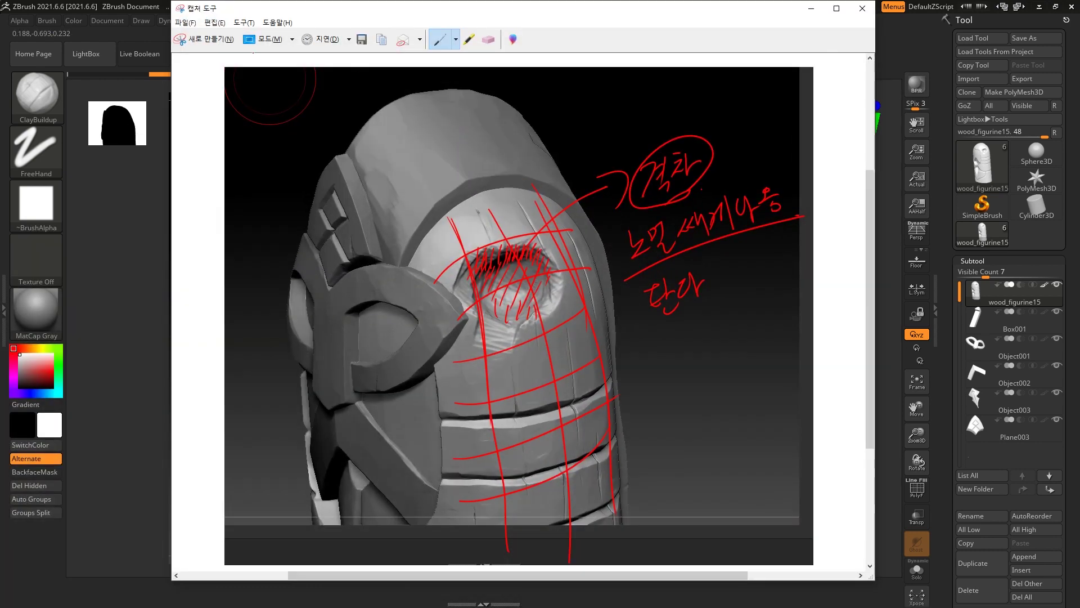
{"action": "left_click", "coordinate": [235, 38]}
{"action": "mouse_move", "coordinate": [203, 133]}
{"action": "left_mouse_down"}
{"action": "mouse_move", "coordinate": [671, 366]}
{"action": "mouse_move", "coordinate": [763, 492]}
{"action": "left_mouse_up"}
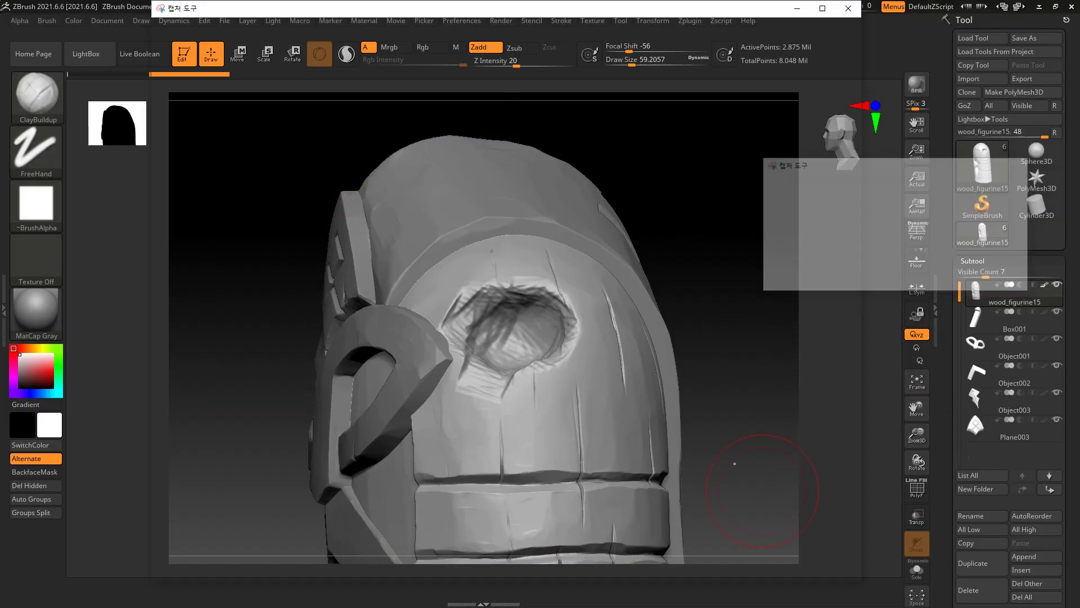
Step: Outline the hollow's rim and inner edge in red and divide it into polygon facets meeting at its centre
{"action": "left_click_drag", "start_coordinate": [471, 317], "coordinate": [523, 262]}
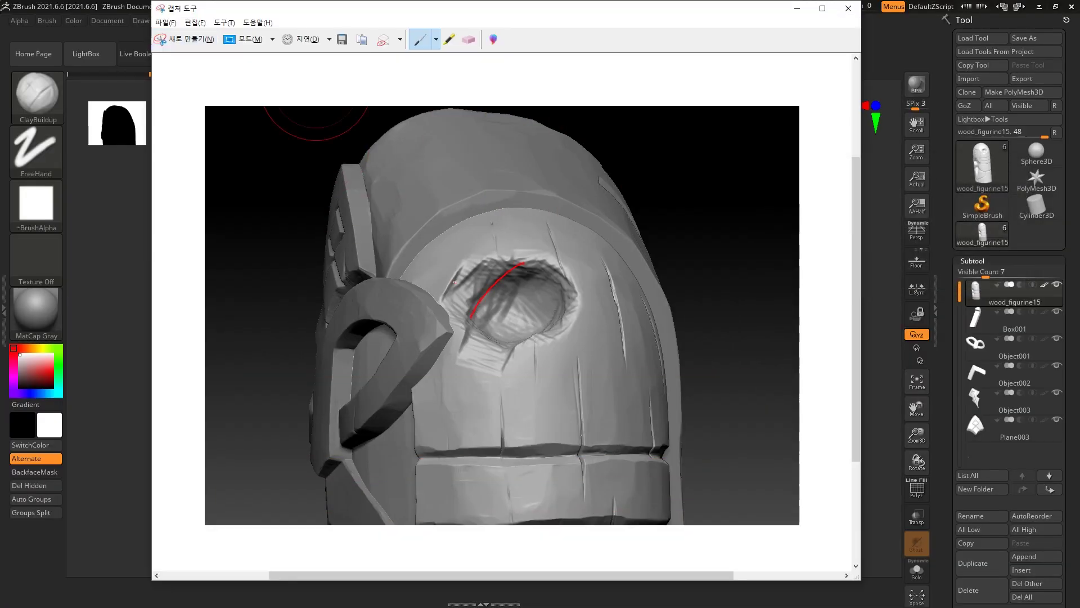
{"action": "mouse_move", "coordinate": [494, 254]}
{"action": "left_mouse_down"}
{"action": "mouse_move", "coordinate": [525, 246]}
{"action": "mouse_move", "coordinate": [571, 261]}
{"action": "mouse_move", "coordinate": [584, 311]}
{"action": "left_mouse_up"}
{"action": "mouse_move", "coordinate": [560, 280]}
{"action": "left_mouse_down"}
{"action": "mouse_move", "coordinate": [563, 312]}
{"action": "mouse_move", "coordinate": [522, 341]}
{"action": "left_mouse_up"}
{"action": "mouse_move", "coordinate": [587, 310]}
{"action": "left_mouse_down"}
{"action": "mouse_move", "coordinate": [544, 352]}
{"action": "mouse_move", "coordinate": [487, 379]}
{"action": "mouse_move", "coordinate": [538, 350]}
{"action": "left_mouse_up"}
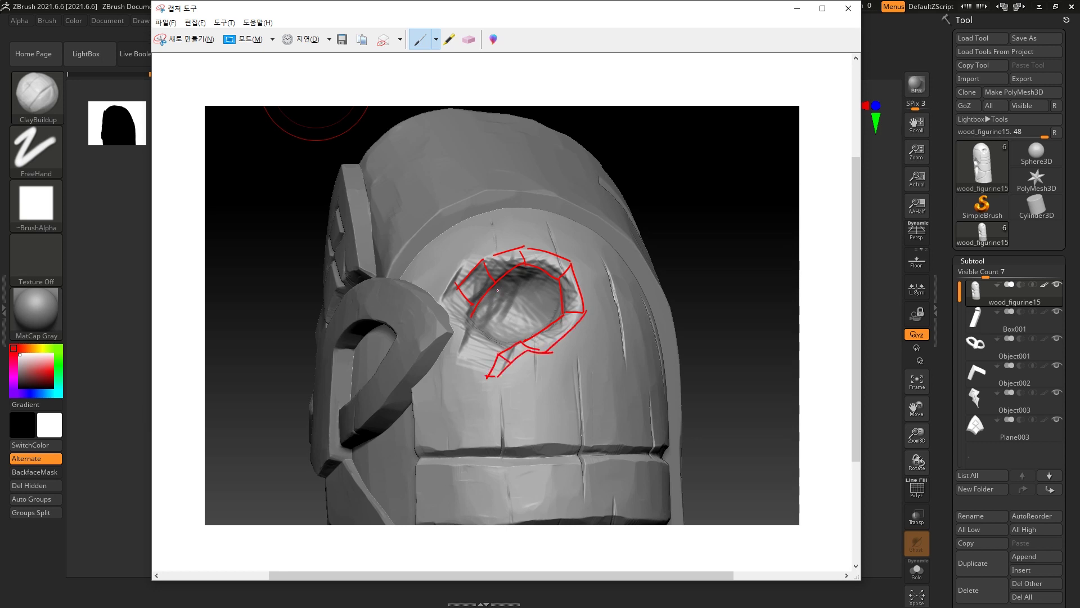
{"action": "left_click_drag", "start_coordinate": [521, 313], "coordinate": [561, 310]}
{"action": "left_click_drag", "start_coordinate": [501, 351], "coordinate": [520, 307]}
{"action": "mouse_move", "coordinate": [505, 347]}
{"action": "left_mouse_down"}
{"action": "mouse_move", "coordinate": [474, 324]}
{"action": "mouse_move", "coordinate": [458, 356]}
{"action": "mouse_move", "coordinate": [488, 376]}
{"action": "left_mouse_up"}
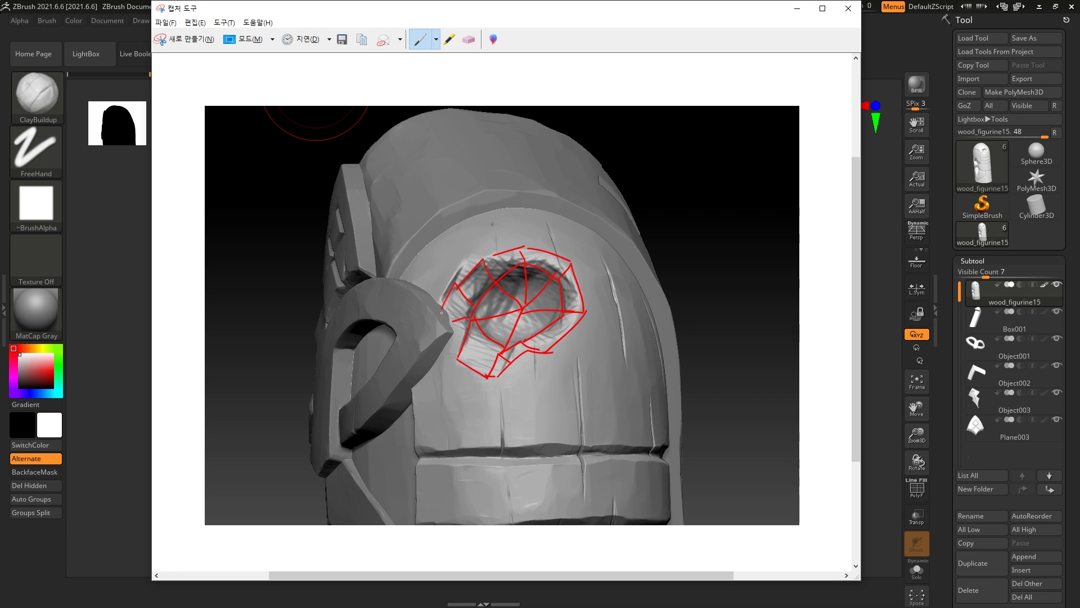
Step: Draw red edge lines radiating from the hollow's rim out to the surrounding surface of the head
{"action": "left_click_drag", "start_coordinate": [458, 281], "coordinate": [434, 223]}
{"action": "left_click_drag", "start_coordinate": [487, 263], "coordinate": [470, 216]}
{"action": "left_click_drag", "start_coordinate": [527, 245], "coordinate": [523, 199]}
{"action": "left_click_drag", "start_coordinate": [574, 263], "coordinate": [599, 224]}
{"action": "left_click_drag", "start_coordinate": [586, 310], "coordinate": [653, 314]}
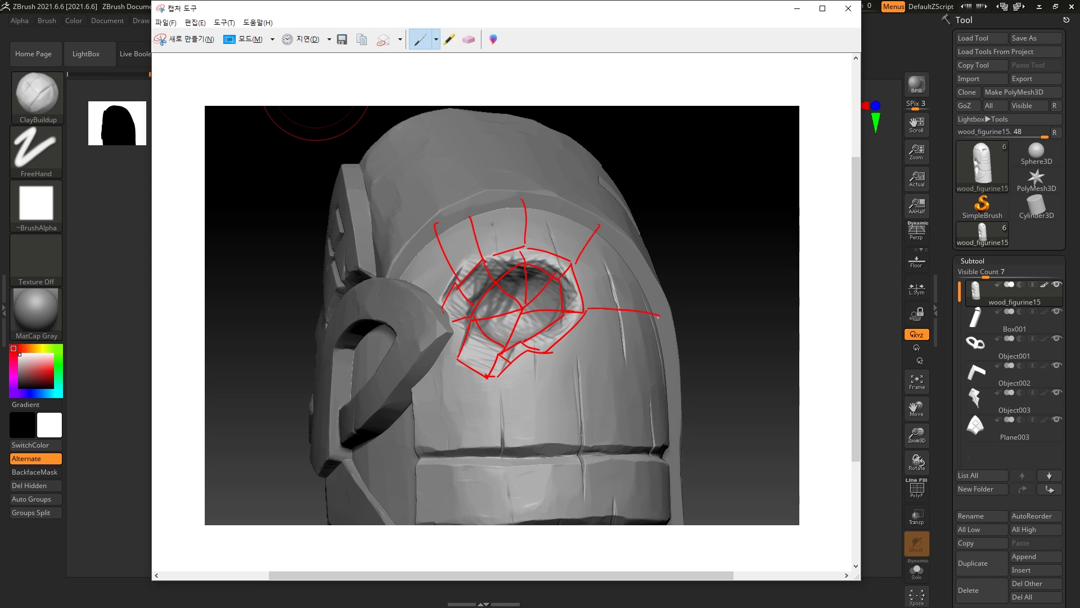
{"action": "left_click_drag", "start_coordinate": [555, 353], "coordinate": [652, 419]}
{"action": "left_click_drag", "start_coordinate": [514, 362], "coordinate": [505, 439]}
{"action": "left_click_drag", "start_coordinate": [488, 376], "coordinate": [461, 440]}
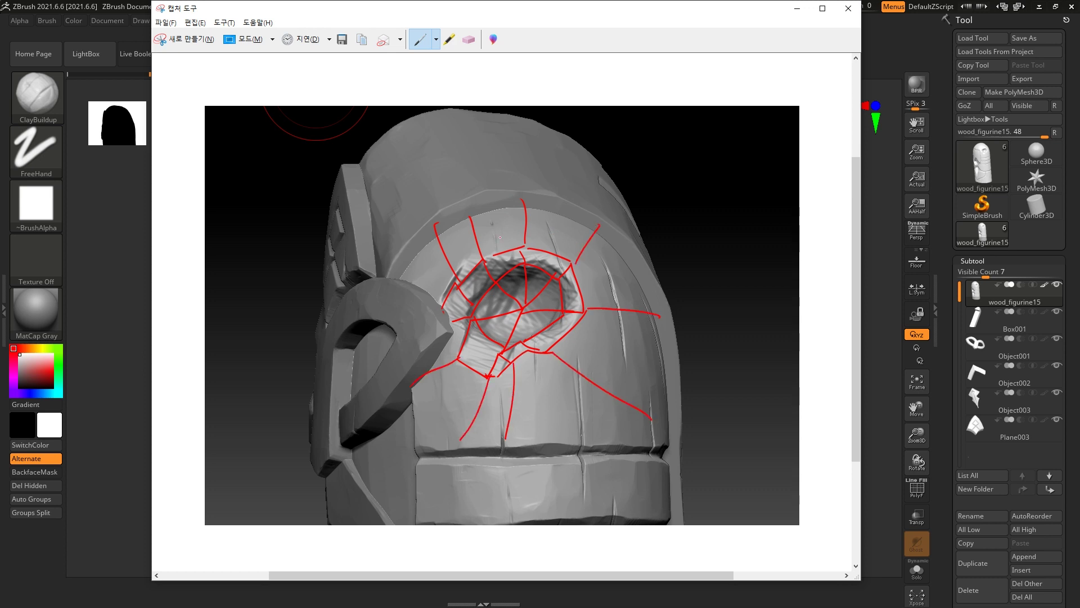
Step: Outline the arched side panel around the hollow and the horizontal groove beneath it in red
{"action": "mouse_move", "coordinate": [397, 298]}
{"action": "left_mouse_down"}
{"action": "mouse_move", "coordinate": [456, 224]}
{"action": "mouse_move", "coordinate": [670, 425]}
{"action": "mouse_move", "coordinate": [669, 467]}
{"action": "left_mouse_up"}
{"action": "mouse_move", "coordinate": [421, 372]}
{"action": "left_mouse_down"}
{"action": "mouse_move", "coordinate": [424, 459]}
{"action": "mouse_move", "coordinate": [679, 477]}
{"action": "left_mouse_up"}
{"action": "left_click_drag", "start_coordinate": [475, 445], "coordinate": [695, 444]}
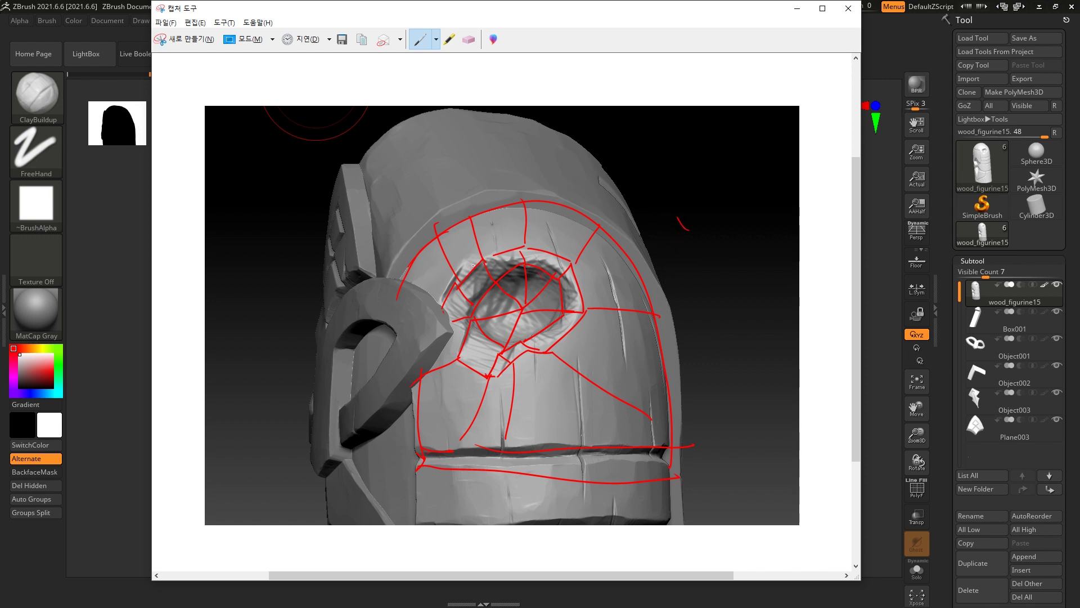
Step: Hatch the hollow in red, then erase the hatching along with most of the facet lines inside it
{"action": "mouse_move", "coordinate": [450, 286]}
{"action": "left_mouse_down"}
{"action": "mouse_move", "coordinate": [441, 332]}
{"action": "mouse_move", "coordinate": [455, 355]}
{"action": "left_mouse_up"}
{"action": "mouse_move", "coordinate": [485, 294]}
{"action": "left_mouse_down"}
{"action": "mouse_move", "coordinate": [480, 352]}
{"action": "mouse_move", "coordinate": [490, 359]}
{"action": "left_mouse_up"}
{"action": "mouse_move", "coordinate": [513, 299]}
{"action": "left_mouse_down"}
{"action": "mouse_move", "coordinate": [495, 367]}
{"action": "mouse_move", "coordinate": [502, 360]}
{"action": "left_mouse_up"}
{"action": "left_click_drag", "start_coordinate": [540, 302], "coordinate": [530, 345]}
{"action": "left_click_drag", "start_coordinate": [573, 288], "coordinate": [566, 311]}
{"action": "left_click_drag", "start_coordinate": [555, 311], "coordinate": [545, 339]}
{"action": "left_click_drag", "start_coordinate": [565, 314], "coordinate": [553, 341]}
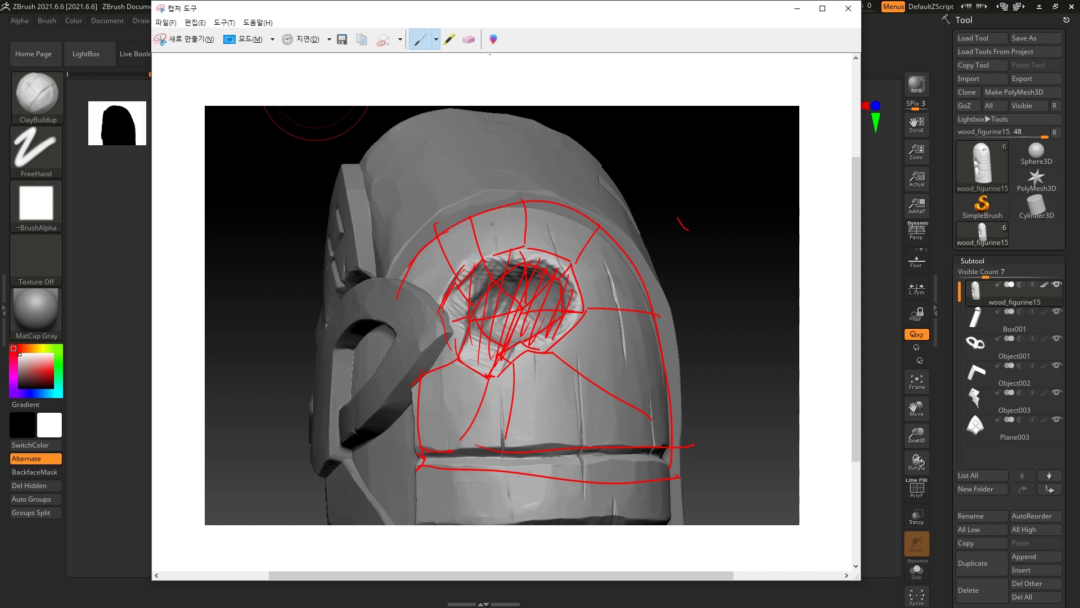
{"action": "left_click", "coordinate": [470, 39]}
{"action": "mouse_move", "coordinate": [457, 295]}
{"action": "left_mouse_down"}
{"action": "mouse_move", "coordinate": [467, 270]}
{"action": "mouse_move", "coordinate": [483, 327]}
{"action": "mouse_move", "coordinate": [501, 332]}
{"action": "mouse_move", "coordinate": [551, 315]}
{"action": "mouse_move", "coordinate": [555, 279]}
{"action": "left_mouse_up"}
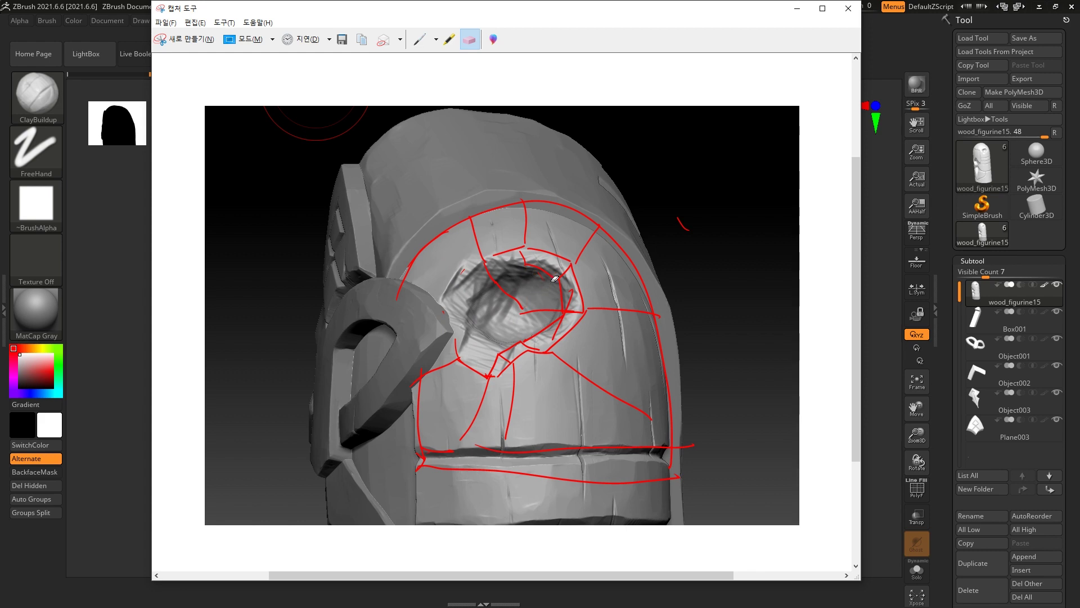
Step: Consult the low-poly planning notes in Photoshop, then return to the capture and erase the stray red mark beside the head
{"action": "key", "text": "super"}
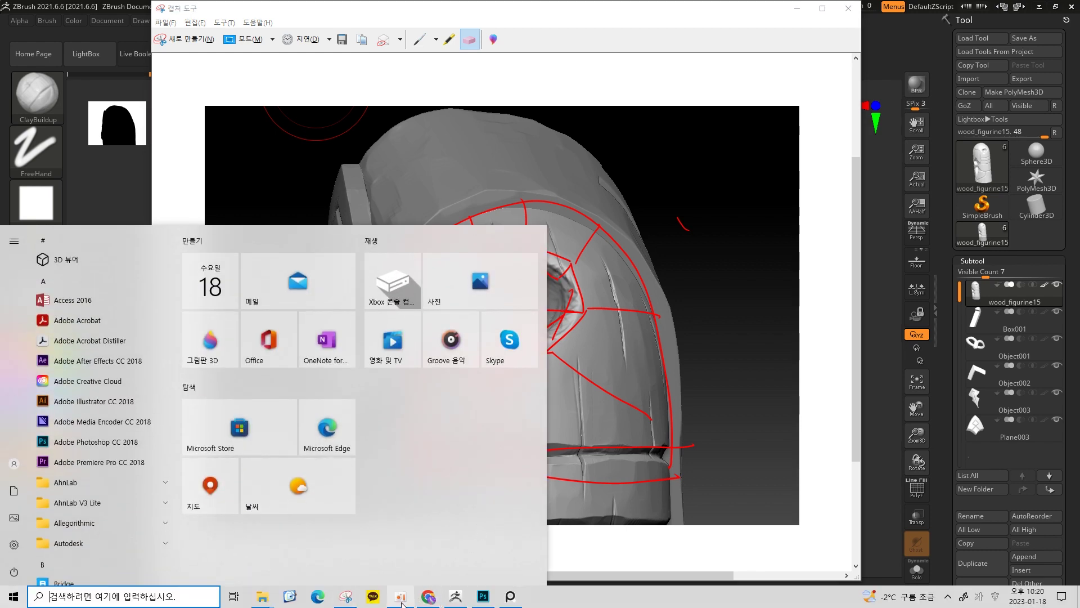
{"action": "left_click", "coordinate": [348, 604]}
{"action": "key", "text": "super"}
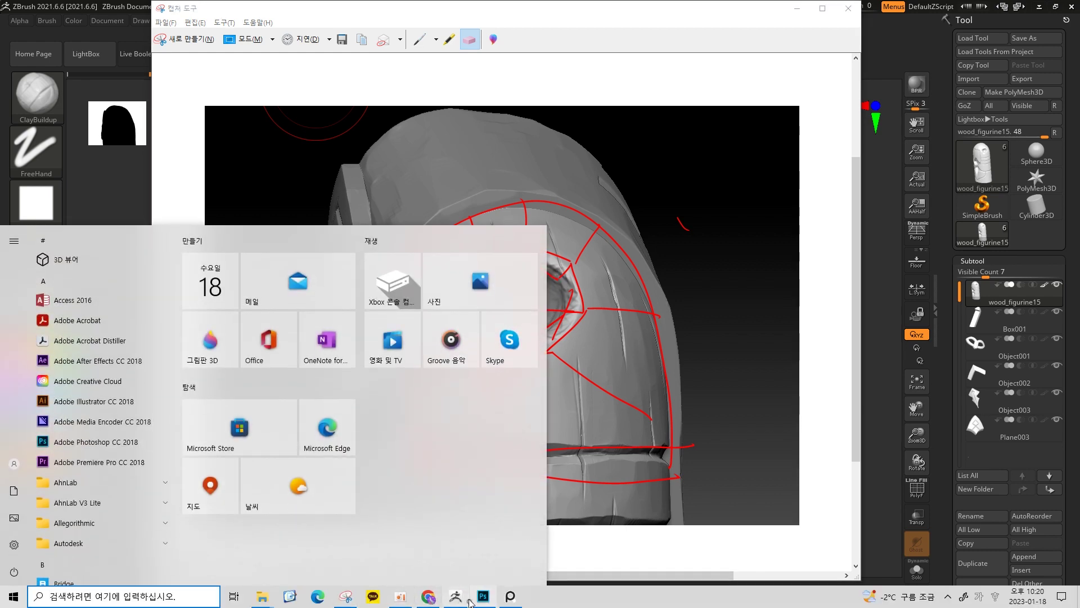
{"action": "left_click", "coordinate": [483, 597]}
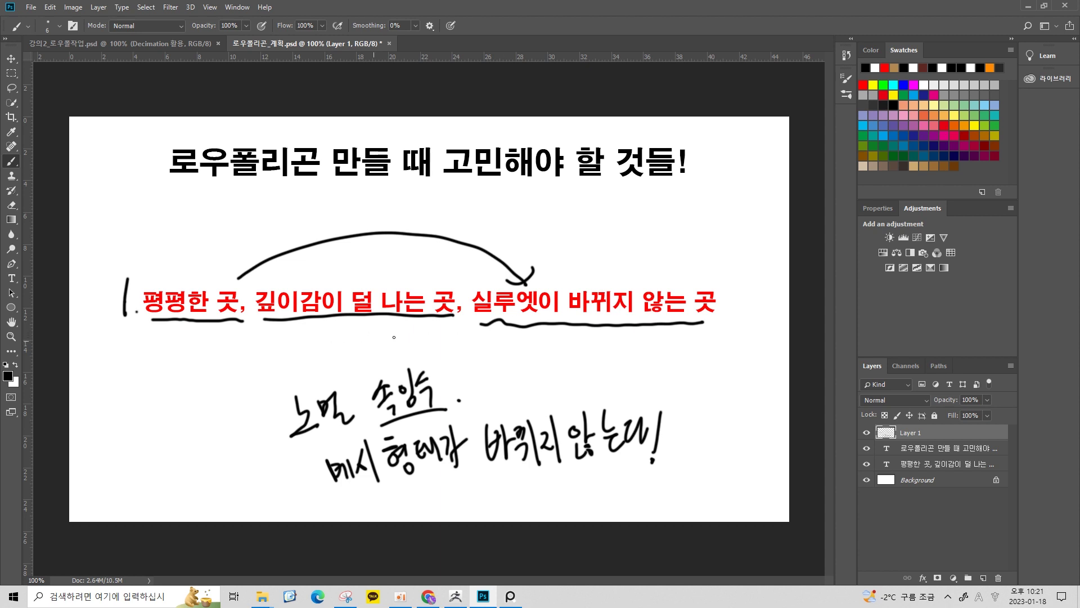
{"action": "key", "text": "alt+Tab"}
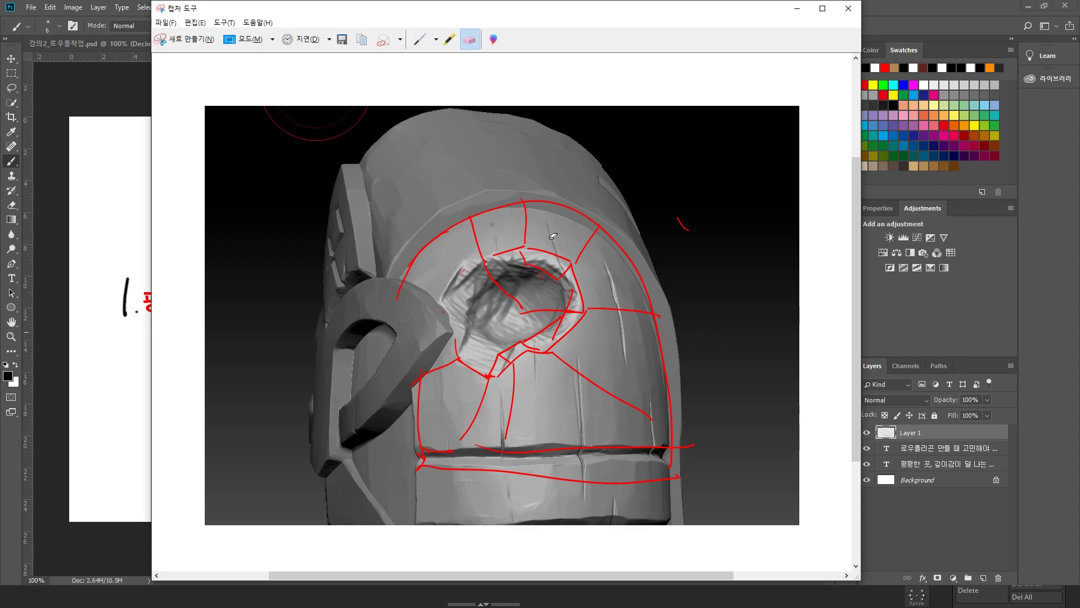
{"action": "left_click_drag", "start_coordinate": [675, 227], "coordinate": [692, 225]}
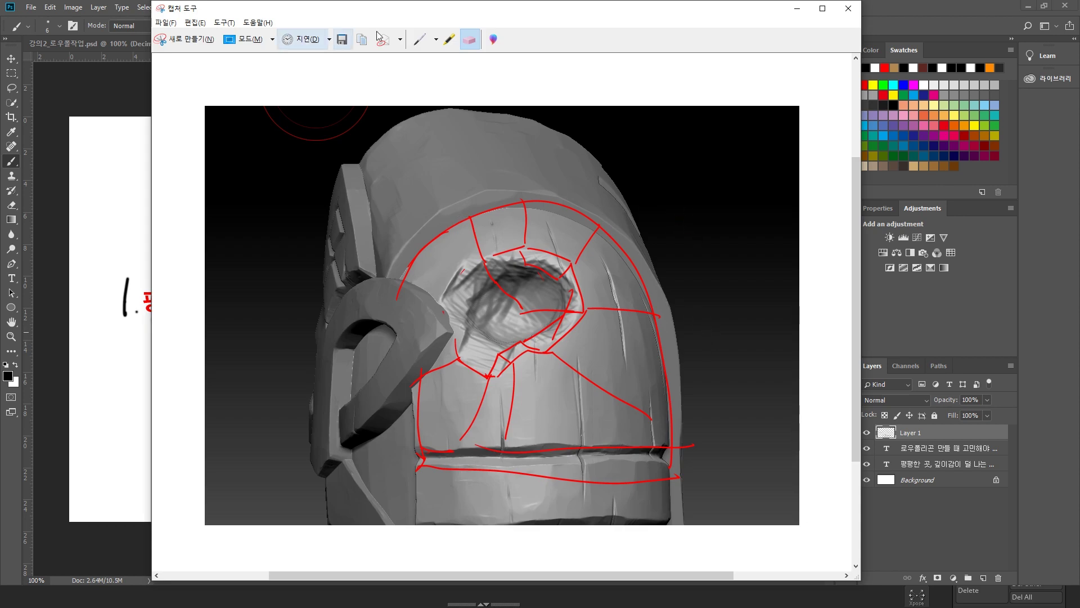
Step: Write the circled and underlined note "노멀처리" and the word "기준" in red pen beside the head on the capture
{"action": "left_click", "coordinate": [420, 39]}
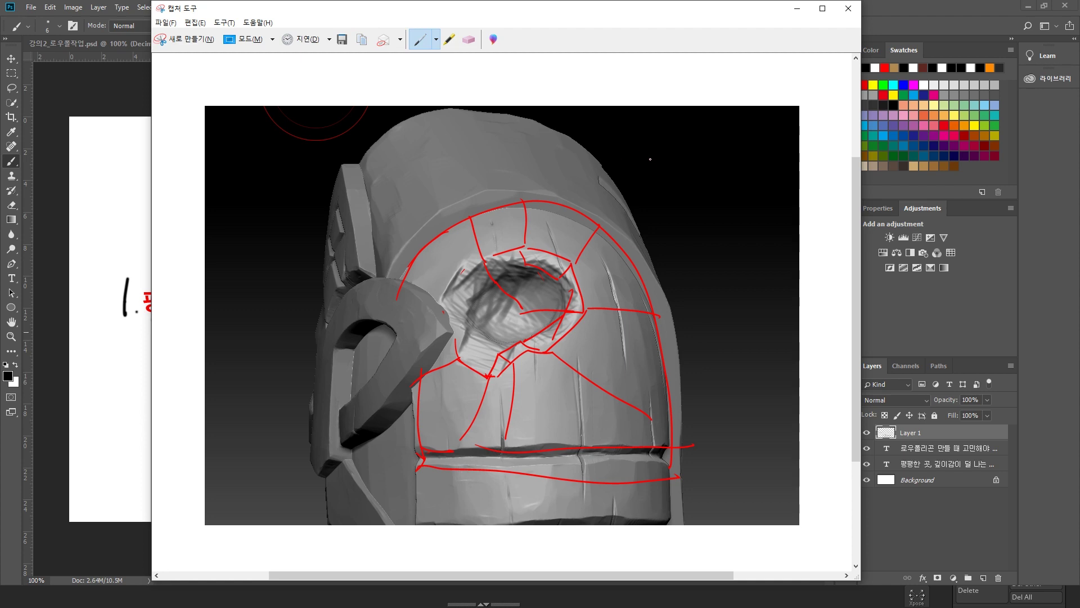
{"action": "key", "text": "alt+Tab"}
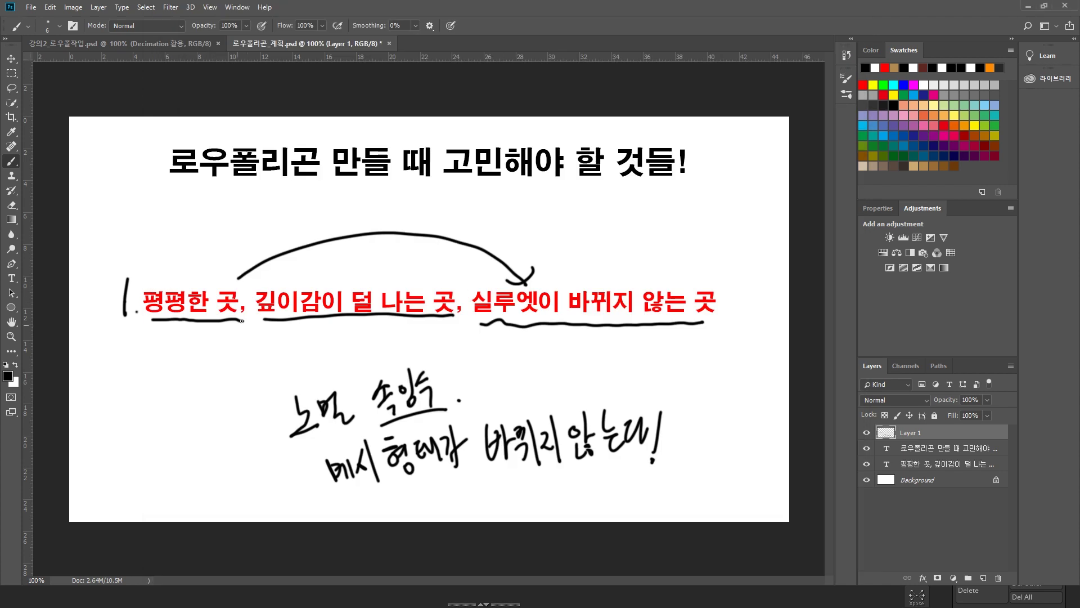
{"action": "key", "text": "alt+Tab"}
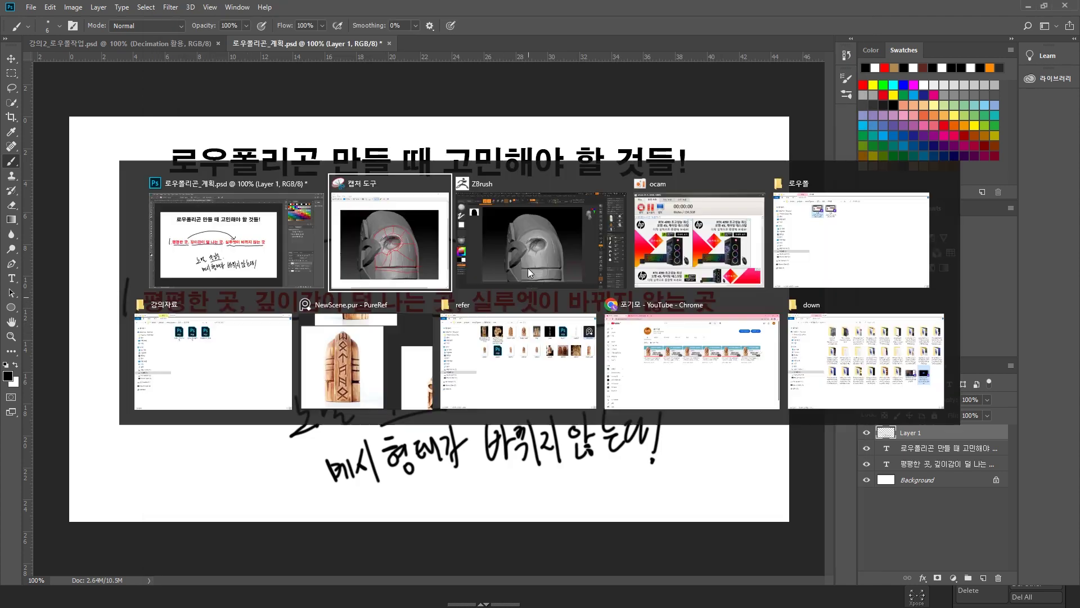
{"action": "mouse_move", "coordinate": [642, 174]}
{"action": "left_mouse_down"}
{"action": "mouse_move", "coordinate": [658, 204]}
{"action": "mouse_move", "coordinate": [734, 180]}
{"action": "mouse_move", "coordinate": [740, 197]}
{"action": "left_mouse_up"}
{"action": "mouse_move", "coordinate": [653, 227]}
{"action": "left_mouse_down"}
{"action": "mouse_move", "coordinate": [754, 196]}
{"action": "mouse_move", "coordinate": [749, 208]}
{"action": "left_mouse_up"}
{"action": "left_click_drag", "start_coordinate": [682, 263], "coordinate": [703, 288]}
{"action": "left_click_drag", "start_coordinate": [708, 251], "coordinate": [722, 277]}
{"action": "left_click_drag", "start_coordinate": [733, 283], "coordinate": [671, 261]}
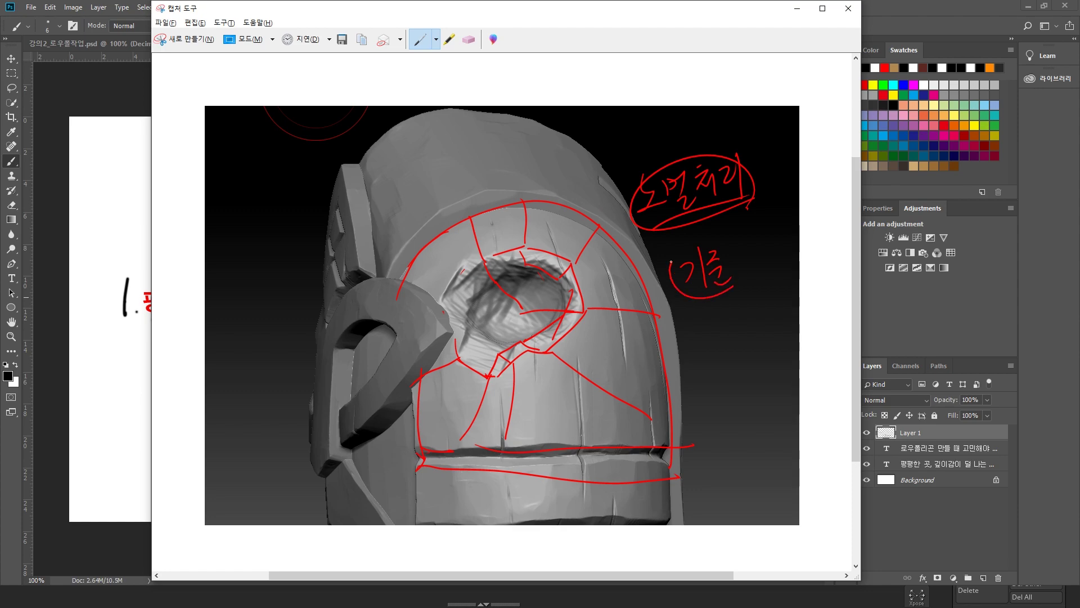
Step: Put the capture away, return to ZBrush and frame the whole totem from the front
{"action": "left_click", "coordinate": [797, 8]}
{"action": "key", "text": "super"}
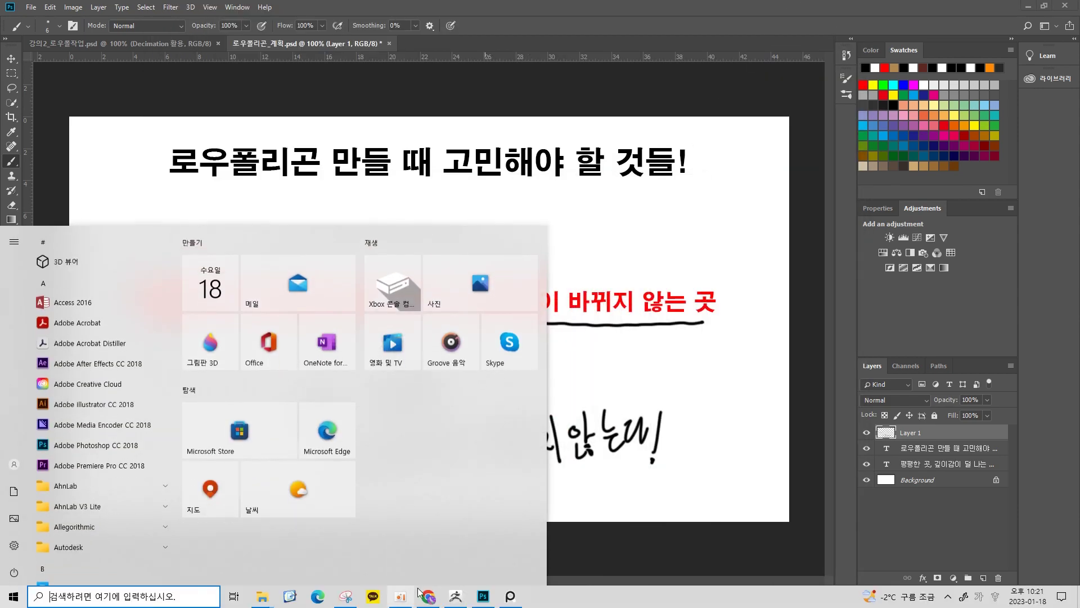
{"action": "left_click", "coordinate": [428, 596]}
{"action": "key", "text": "super"}
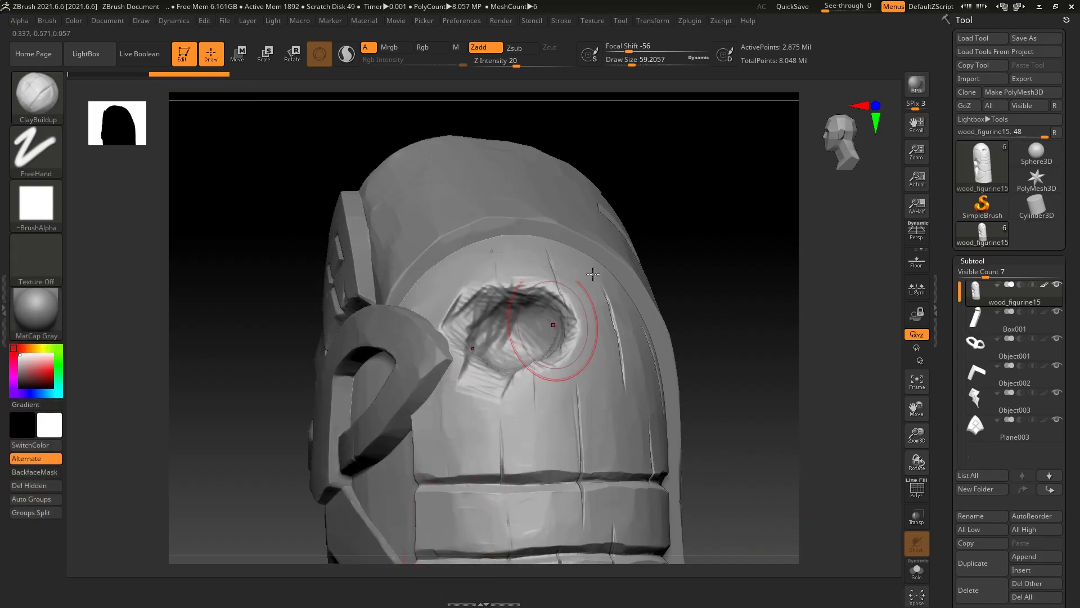
{"action": "right_click_drag", "start_coordinate": [636, 178], "coordinate": [683, 278], "text": "ctrl"}
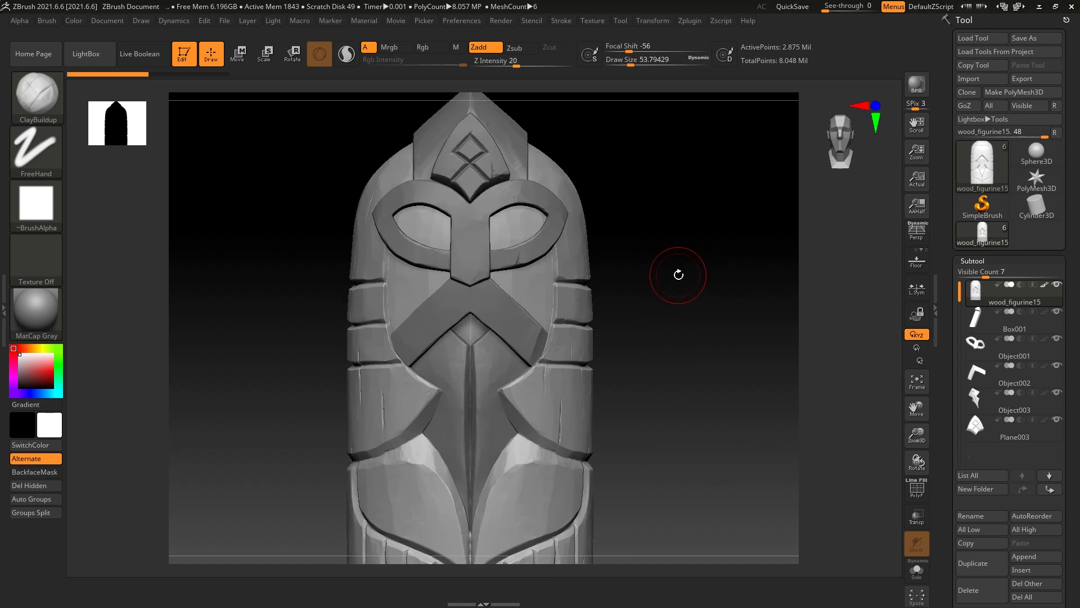
{"action": "right_click_drag", "start_coordinate": [700, 255], "coordinate": [745, 244], "text": "ctrl"}
{"action": "right_click_drag", "start_coordinate": [746, 304], "coordinate": [723, 287]}
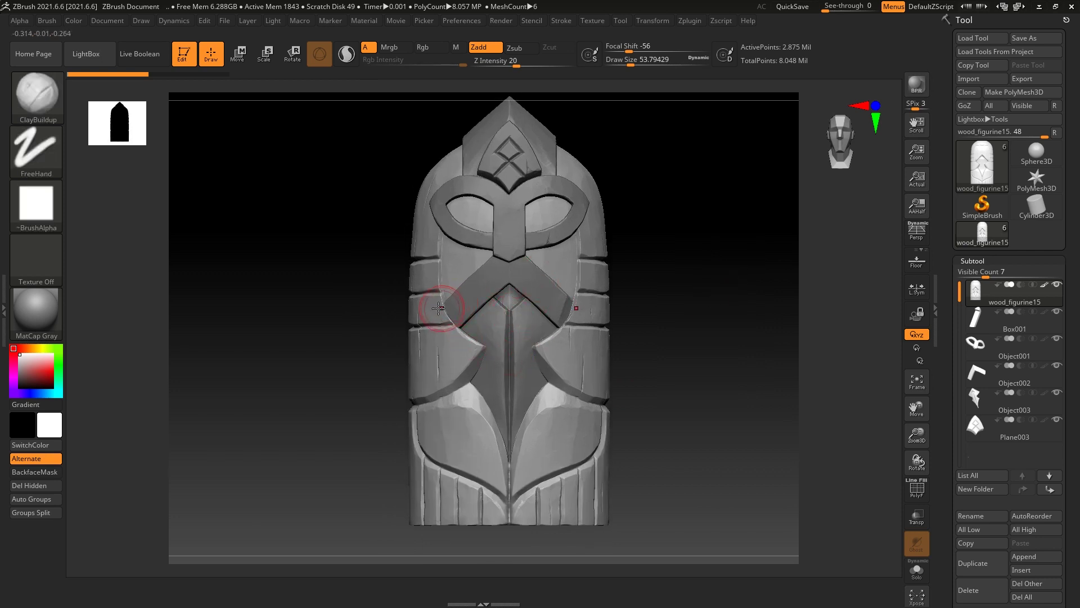
Step: Look through the totem's separate subtools by selecting Plane003, Object001 and wood_figurine15 in turn, then view the totem from the side
{"action": "right_click_drag", "start_coordinate": [379, 285], "coordinate": [342, 352], "text": "alt"}
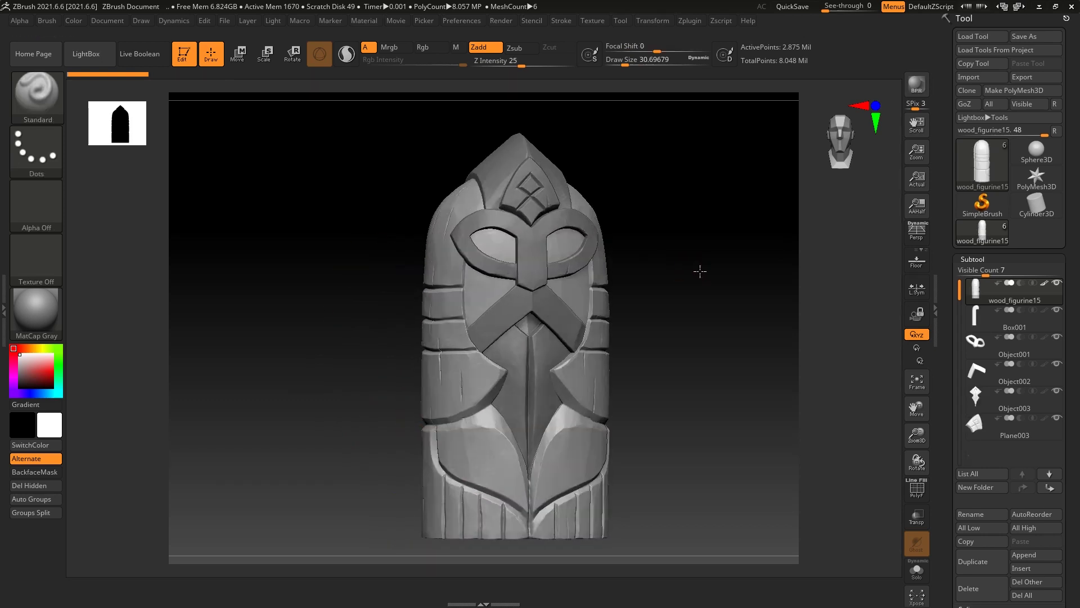
{"action": "key", "text": "s"}
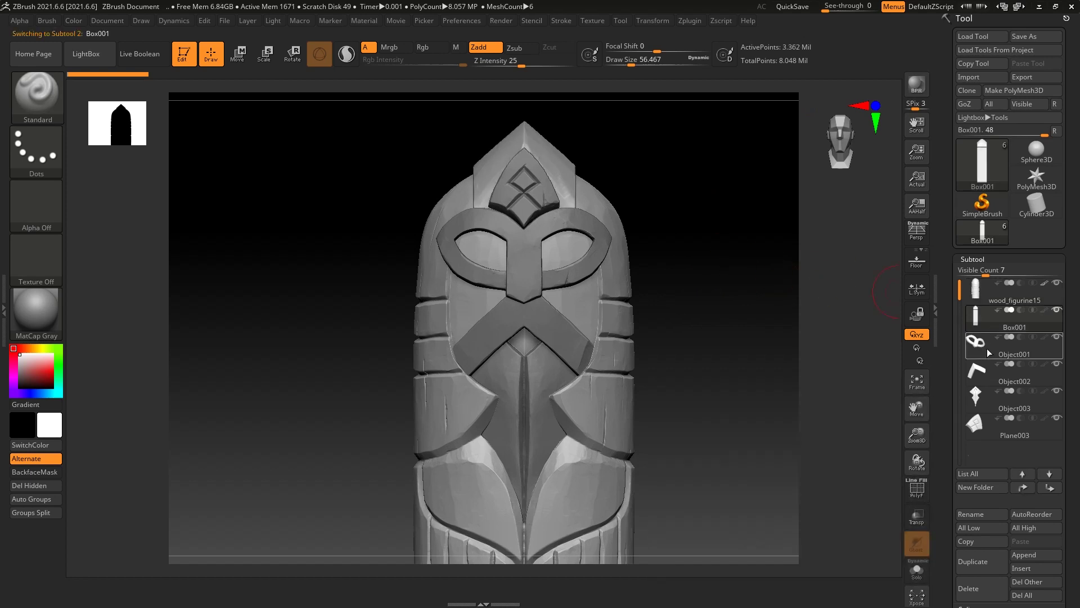
{"action": "left_click", "coordinate": [991, 403]}
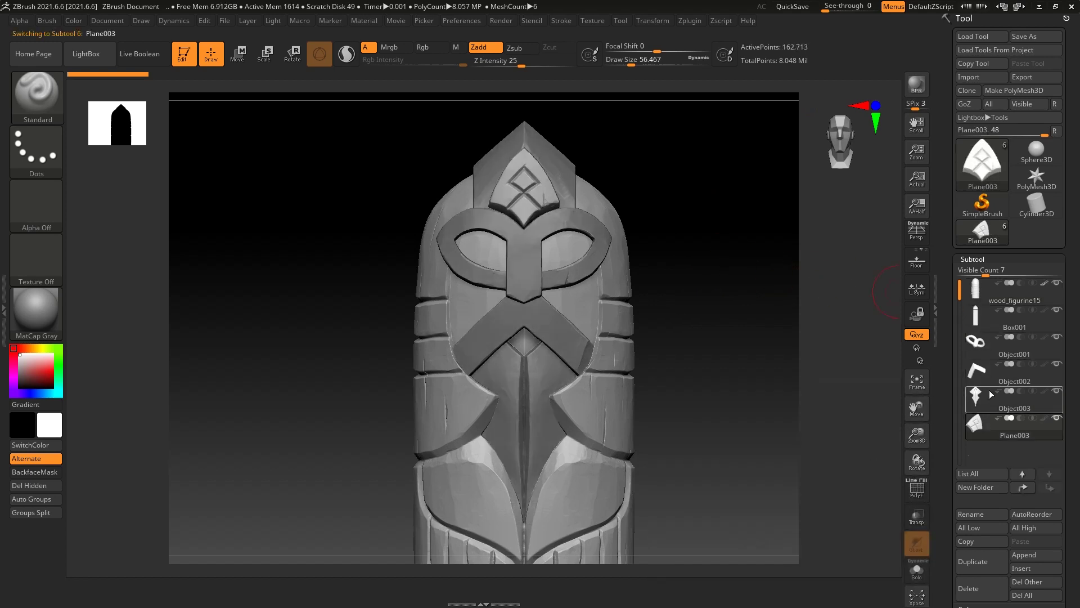
{"action": "left_click", "coordinate": [990, 344]}
{"action": "left_click", "coordinate": [990, 288]}
{"action": "left_click_drag", "start_coordinate": [738, 293], "coordinate": [719, 241]}
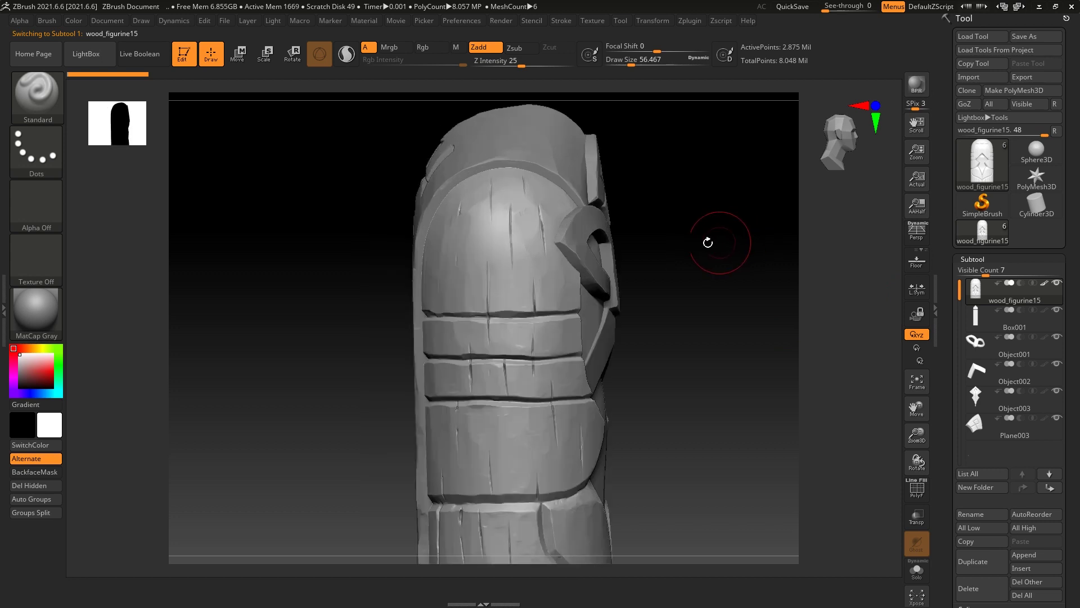
Step: Select the Box001 subtool and isolate it with Solo to expose the side face hidden behind the body
{"action": "left_click", "coordinate": [586, 164], "text": "alt"}
{"action": "left_click_drag", "start_coordinate": [689, 198], "coordinate": [652, 207]}
{"action": "key", "text": "shift+s"}
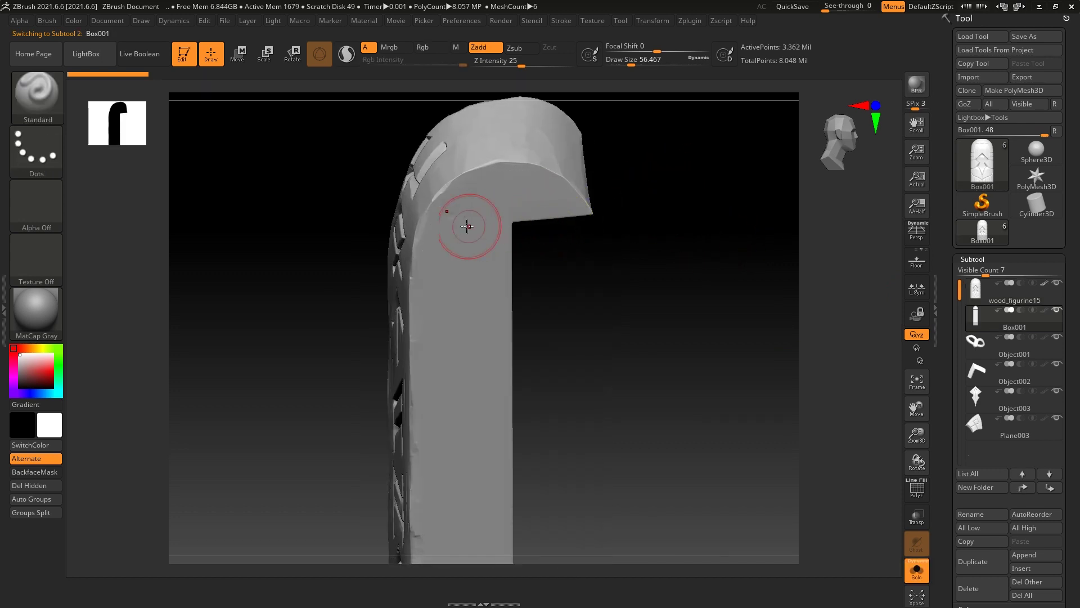
Step: Mask the hidden side face of Box001 below and under its arch, then clear the mask
{"action": "mouse_move", "coordinate": [526, 434]}
{"action": "left_mouse_down", "text": "shift"}
{"action": "mouse_move", "coordinate": [629, 305]}
{"action": "mouse_move", "coordinate": [542, 284]}
{"action": "mouse_move", "coordinate": [458, 306]}
{"action": "mouse_move", "coordinate": [512, 304]}
{"action": "mouse_move", "coordinate": [577, 186]}
{"action": "mouse_move", "coordinate": [610, 256]}
{"action": "left_mouse_up", "text": "shift"}
{"action": "mouse_move", "coordinate": [632, 443]}
{"action": "left_mouse_down", "text": "ctrl"}
{"action": "mouse_move", "coordinate": [516, 355]}
{"action": "mouse_move", "coordinate": [488, 129]}
{"action": "left_mouse_up", "text": "ctrl"}
{"action": "left_click_drag", "start_coordinate": [557, 117], "coordinate": [593, 244], "text": "ctrl"}
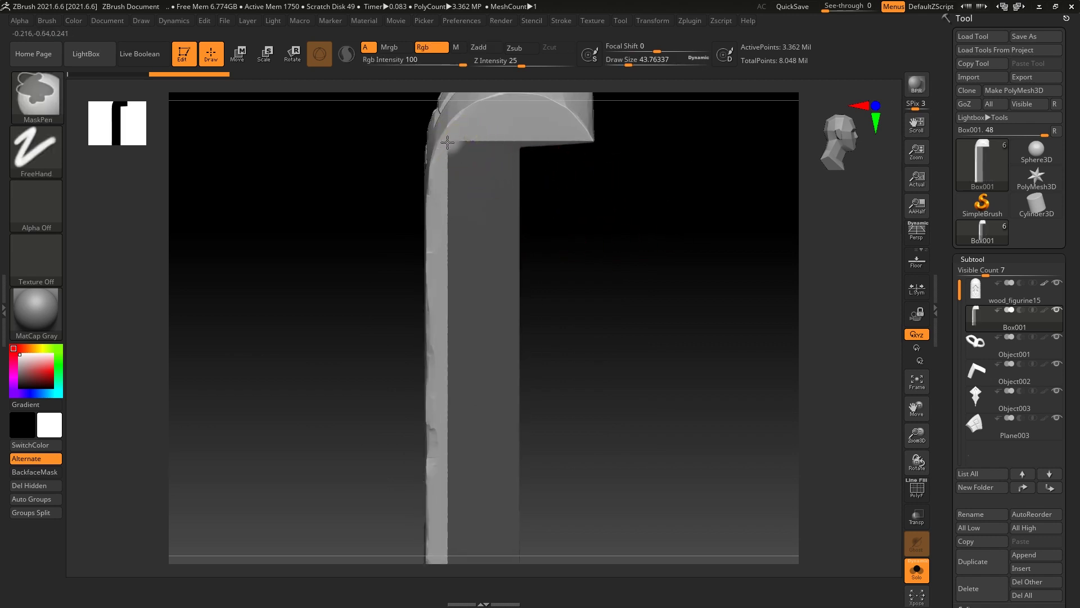
{"action": "left_click_drag", "start_coordinate": [667, 185], "coordinate": [765, 242]}
{"action": "key", "text": "ctrl+q"}
{"action": "key", "text": "ctrl+q"}
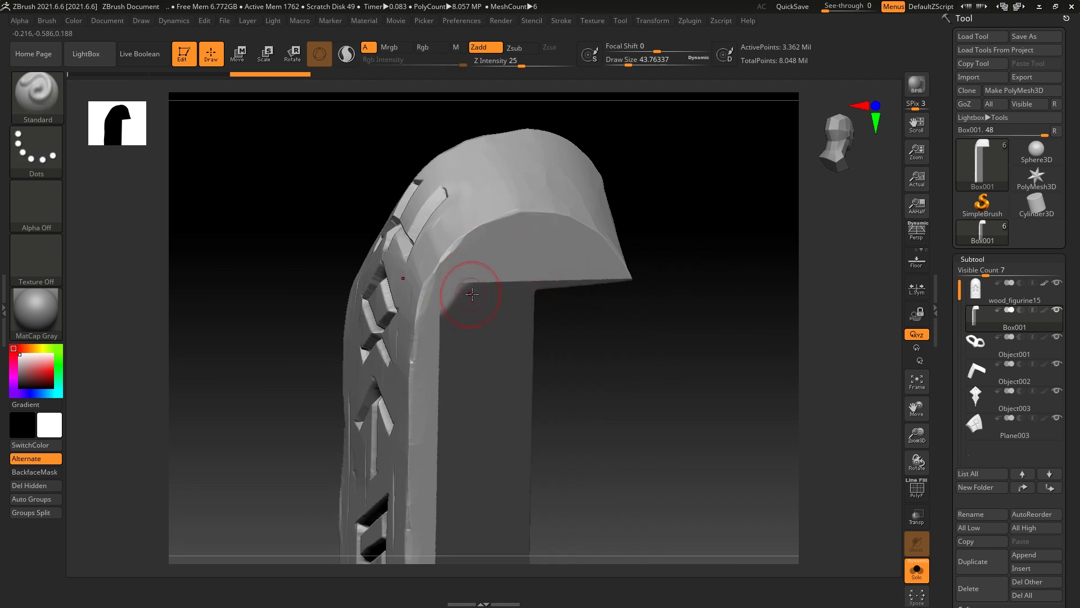
{"action": "mouse_move", "coordinate": [464, 292]}
{"action": "left_mouse_down", "text": "ctrl"}
{"action": "mouse_move", "coordinate": [482, 271]}
{"action": "mouse_move", "coordinate": [457, 292]}
{"action": "mouse_move", "coordinate": [563, 248]}
{"action": "mouse_move", "coordinate": [586, 270]}
{"action": "mouse_move", "coordinate": [545, 279]}
{"action": "left_mouse_up", "text": "ctrl"}
{"action": "key", "text": "ctrl+z"}
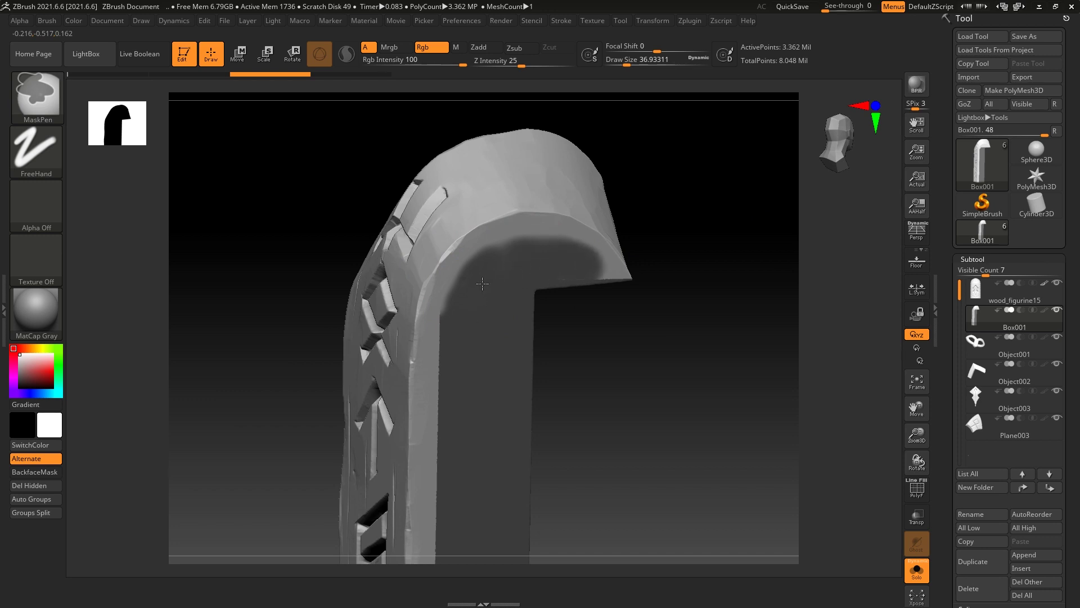
{"action": "mouse_move", "coordinate": [457, 310]}
{"action": "left_mouse_down", "text": "ctrl"}
{"action": "mouse_move", "coordinate": [470, 277]}
{"action": "mouse_move", "coordinate": [559, 258]}
{"action": "left_mouse_up", "text": "ctrl"}
{"action": "mouse_move", "coordinate": [682, 209]}
{"action": "left_mouse_down", "text": "ctrl"}
{"action": "mouse_move", "coordinate": [736, 242]}
{"action": "mouse_move", "coordinate": [717, 236]}
{"action": "left_mouse_up", "text": "ctrl"}
Step: Toggle Solo to compare the isolated Box001 piece with the whole totem where the two parts overlap
{"action": "key", "text": "alt+s"}
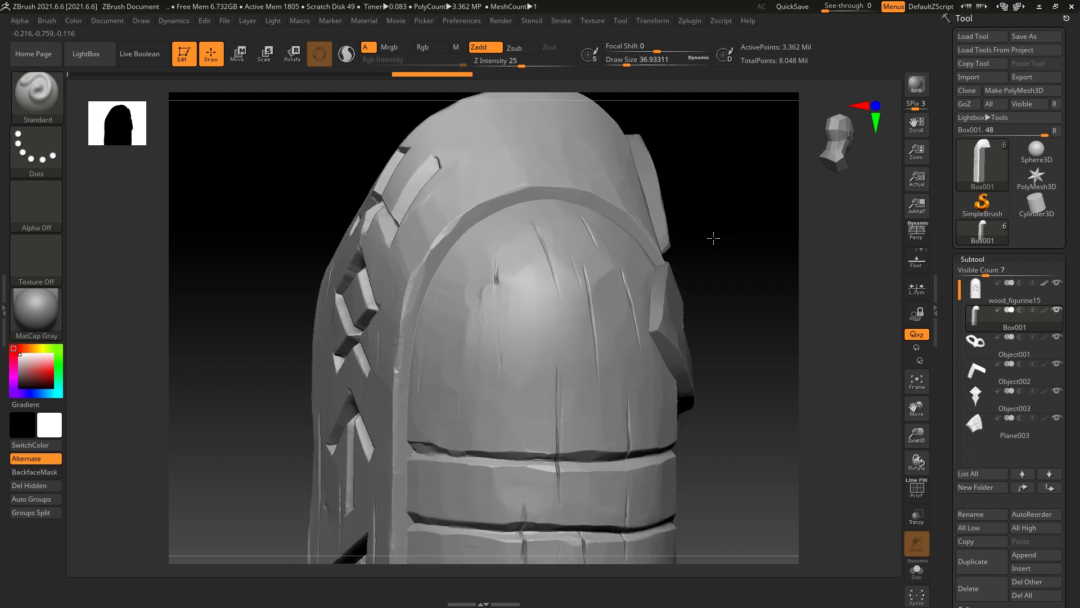
{"action": "key", "text": "alt+s"}
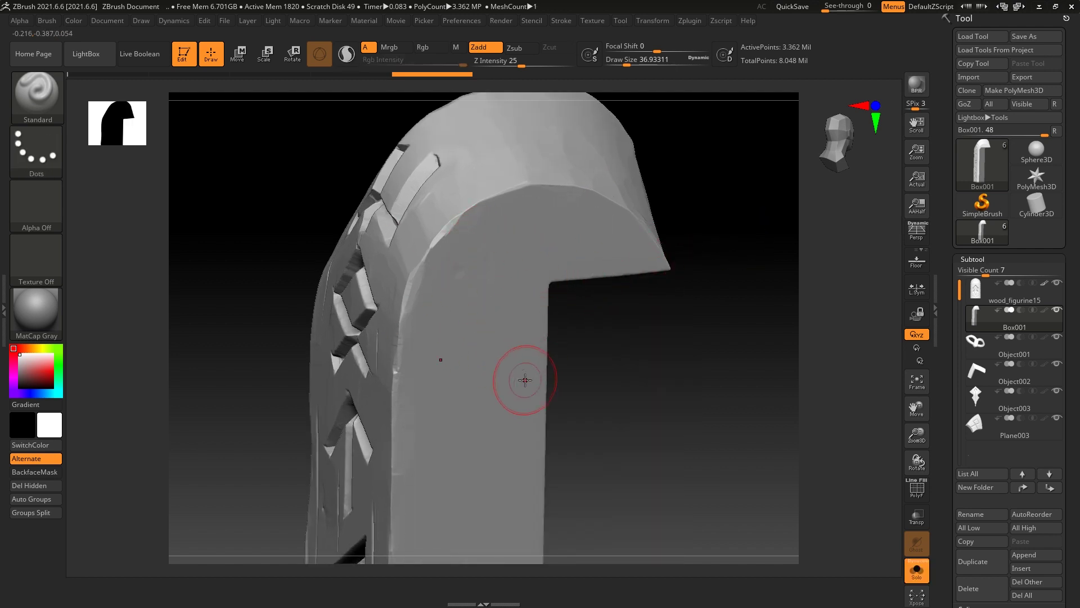
{"action": "key", "text": "ctrl"}
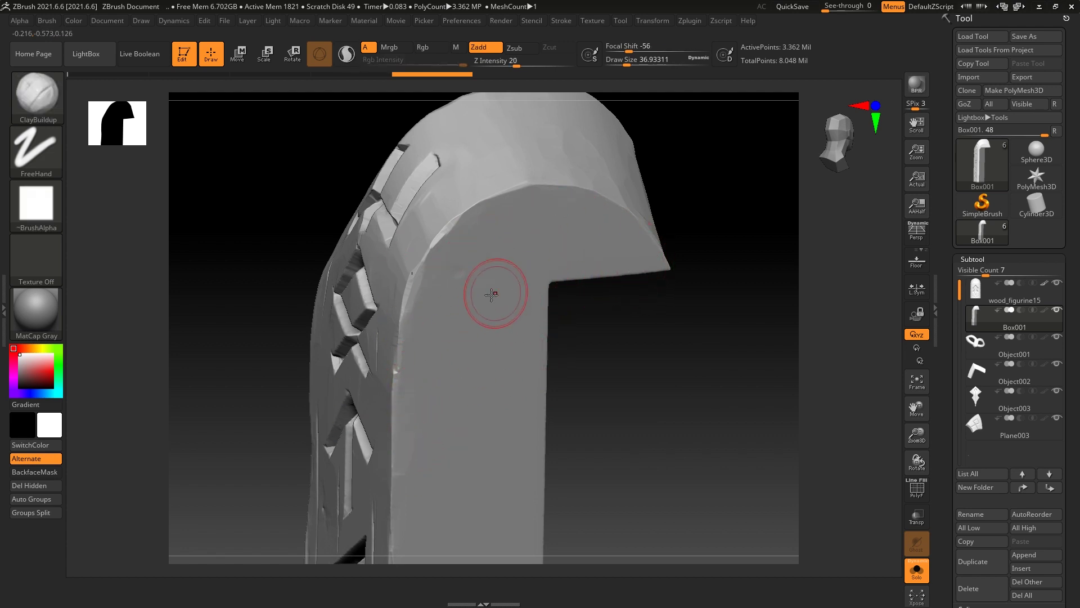
{"action": "mouse_move", "coordinate": [463, 330]}
{"action": "left_mouse_down"}
{"action": "mouse_move", "coordinate": [479, 354]}
{"action": "mouse_move", "coordinate": [515, 326]}
{"action": "left_mouse_up"}
{"action": "mouse_move", "coordinate": [563, 281]}
{"action": "right_mouse_down"}
{"action": "mouse_move", "coordinate": [567, 273]}
{"action": "mouse_move", "coordinate": [567, 285]}
{"action": "right_mouse_up"}
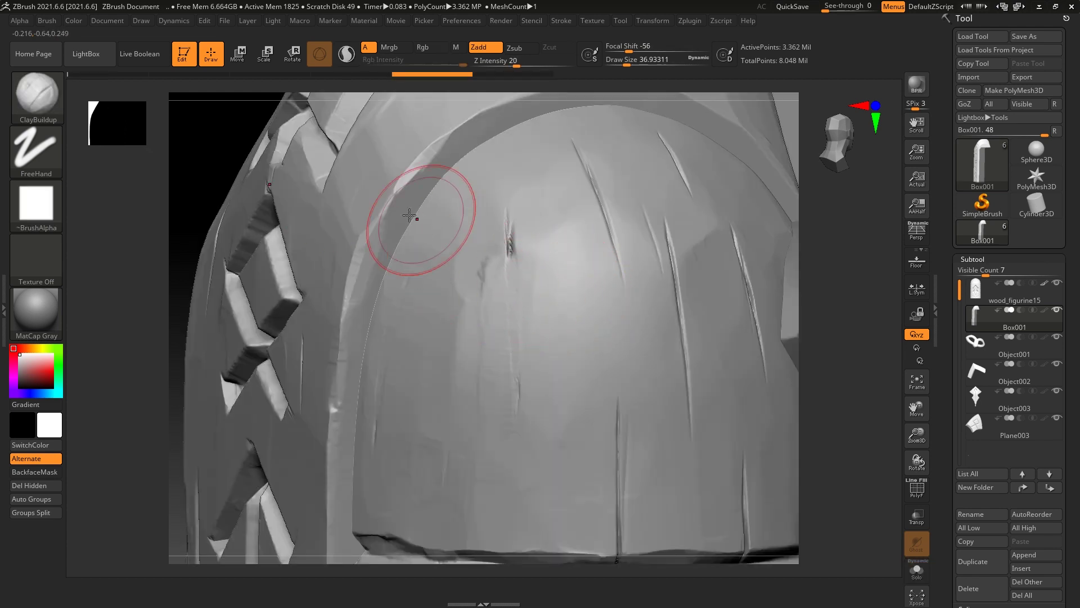
{"action": "right_click_drag", "start_coordinate": [842, 316], "coordinate": [557, 273]}
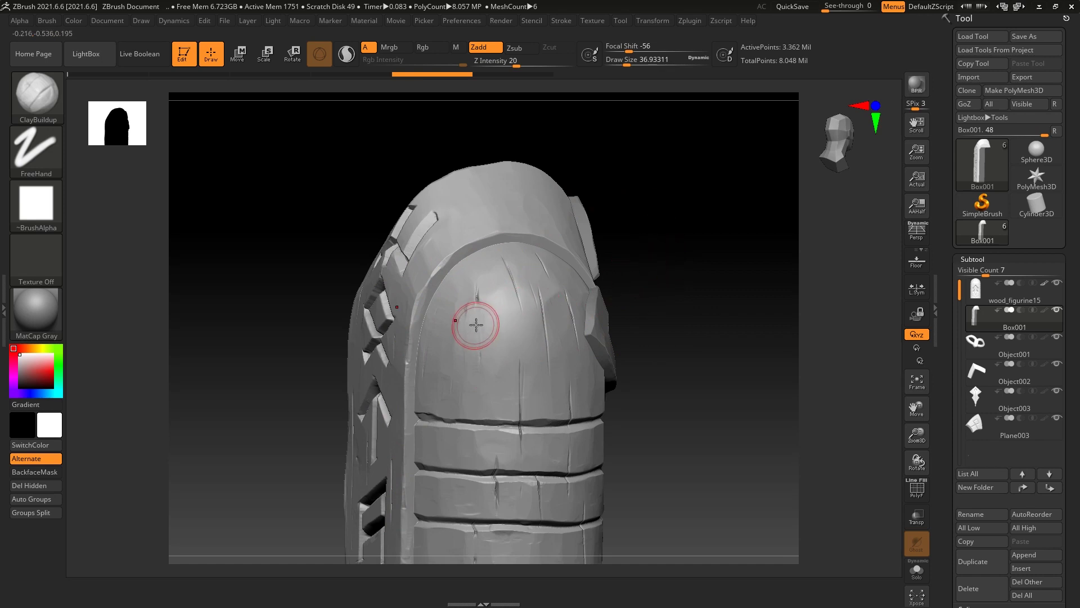
{"action": "mouse_move", "coordinate": [663, 253]}
{"action": "left_mouse_down", "text": "alt"}
{"action": "mouse_move", "coordinate": [654, 236]}
{"action": "mouse_move", "coordinate": [777, 306]}
{"action": "left_mouse_up", "text": "alt"}
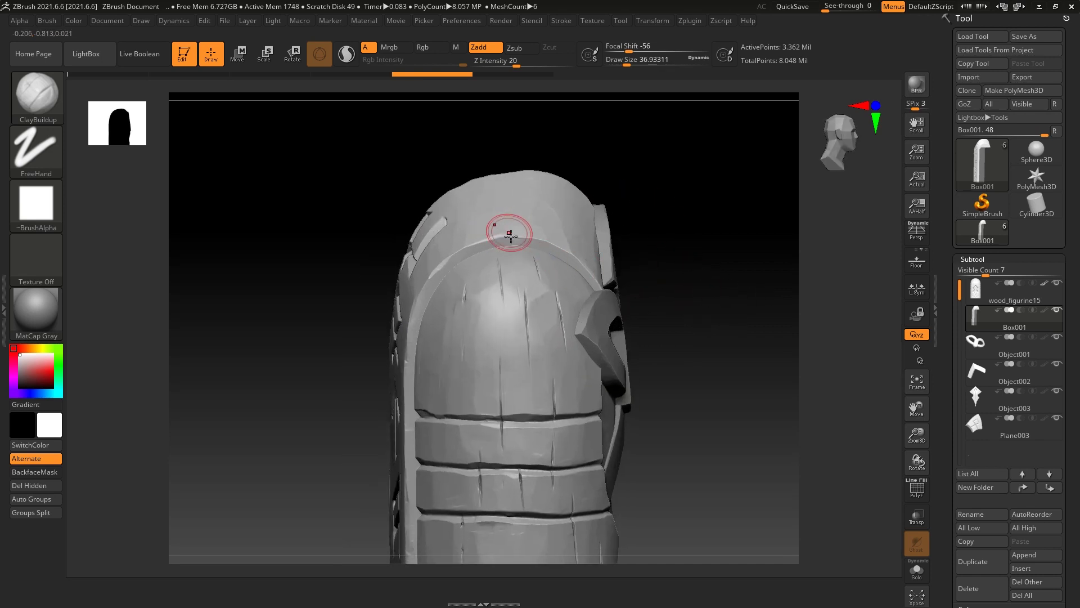
{"action": "key", "text": "shift+s"}
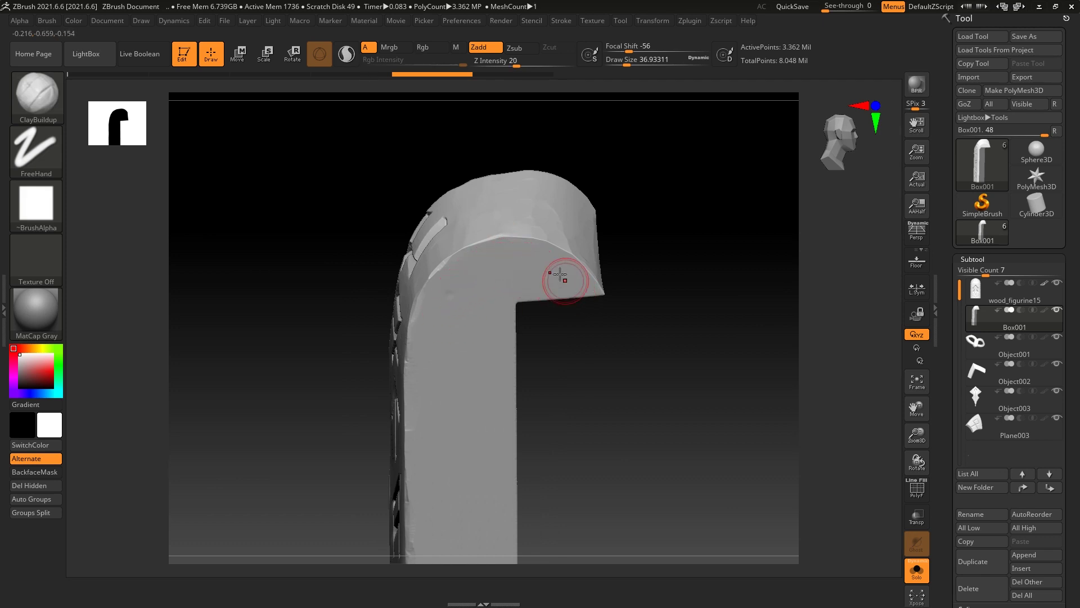
{"action": "left_click_drag", "start_coordinate": [547, 410], "coordinate": [589, 234]}
{"action": "key", "text": "shift+s"}
Step: Reduce the brush size to about 14.2 and examine the seam between the arched Box001 rim and the totem body
{"action": "mouse_move", "coordinate": [697, 201]}
{"action": "left_mouse_down", "text": "alt"}
{"action": "mouse_move", "coordinate": [752, 200]}
{"action": "mouse_move", "coordinate": [768, 232]}
{"action": "mouse_move", "coordinate": [490, 290]}
{"action": "left_mouse_up", "text": "alt"}
{"action": "key", "text": "bracketleft"}
{"action": "key", "text": "bracketleft"}
{"action": "key", "text": "bracketleft"}
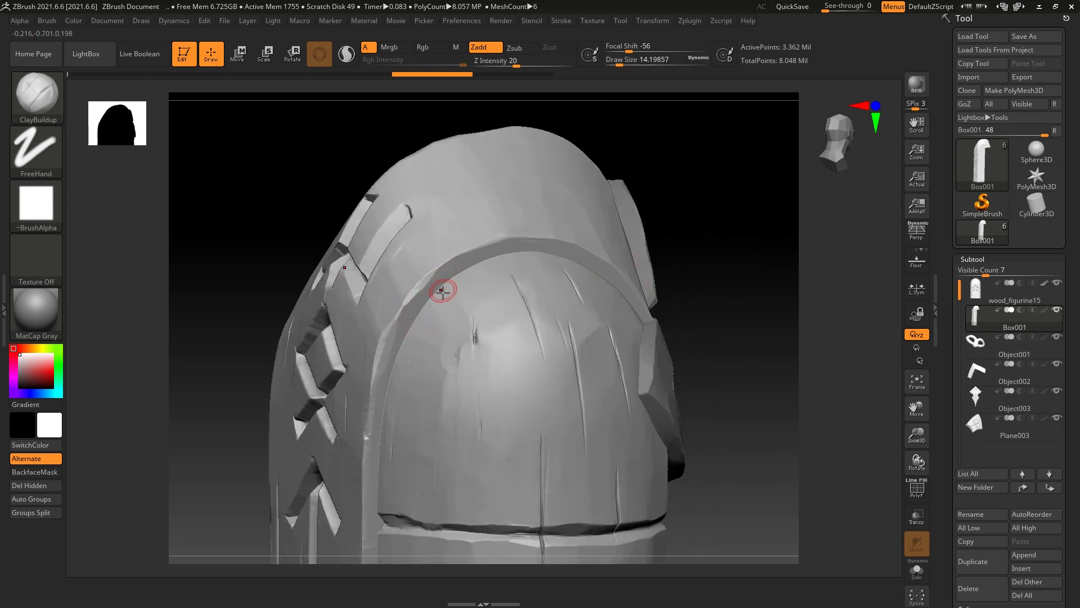
{"action": "mouse_move", "coordinate": [598, 273]}
{"action": "left_mouse_down"}
{"action": "mouse_move", "coordinate": [603, 302]}
{"action": "mouse_move", "coordinate": [491, 255]}
{"action": "mouse_move", "coordinate": [449, 282]}
{"action": "mouse_move", "coordinate": [435, 316]}
{"action": "left_mouse_up"}
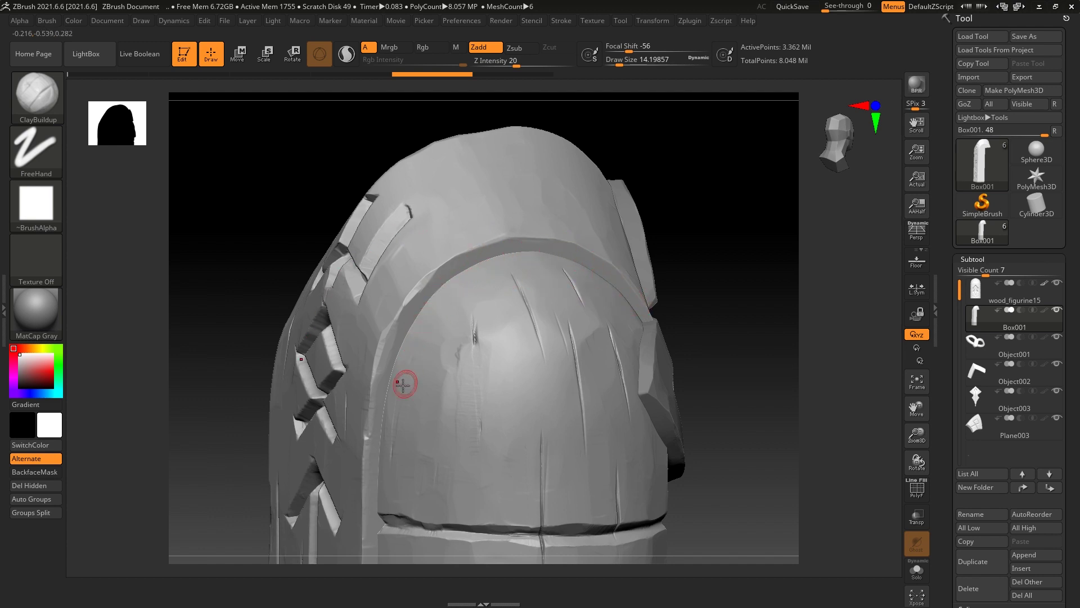
{"action": "mouse_move", "coordinate": [656, 210]}
{"action": "left_mouse_down"}
{"action": "mouse_move", "coordinate": [728, 179]}
{"action": "mouse_move", "coordinate": [773, 267]}
{"action": "mouse_move", "coordinate": [647, 248]}
{"action": "left_mouse_up"}
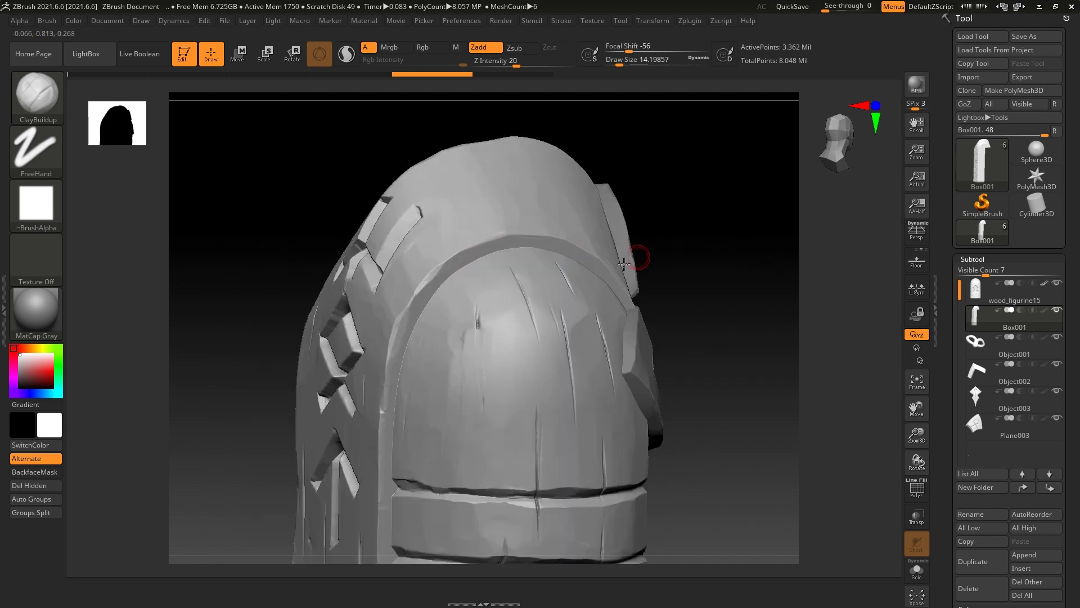
{"action": "mouse_move", "coordinate": [755, 299]}
{"action": "left_mouse_down"}
{"action": "mouse_move", "coordinate": [694, 244]}
{"action": "mouse_move", "coordinate": [663, 255]}
{"action": "mouse_move", "coordinate": [712, 251]}
{"action": "mouse_move", "coordinate": [714, 219]}
{"action": "mouse_move", "coordinate": [775, 238]}
{"action": "mouse_move", "coordinate": [775, 210]}
{"action": "mouse_move", "coordinate": [632, 248]}
{"action": "left_mouse_up"}
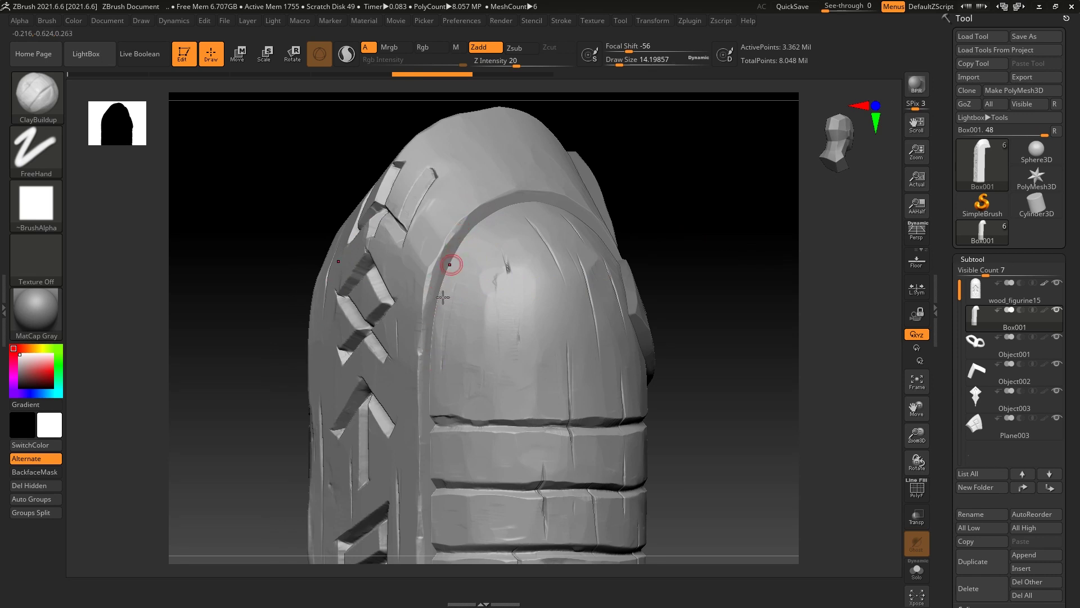
{"action": "left_click_drag", "start_coordinate": [714, 226], "coordinate": [555, 241]}
{"action": "mouse_move", "coordinate": [597, 181]}
{"action": "left_mouse_down"}
{"action": "mouse_move", "coordinate": [612, 164]}
{"action": "mouse_move", "coordinate": [646, 212]}
{"action": "mouse_move", "coordinate": [704, 243]}
{"action": "mouse_move", "coordinate": [663, 219]}
{"action": "mouse_move", "coordinate": [583, 296]}
{"action": "left_mouse_up"}
Step: Switch to the Windows Snipping Tool and take a new capture of the totem's side view with the empty area beside it
{"action": "key", "text": "super"}
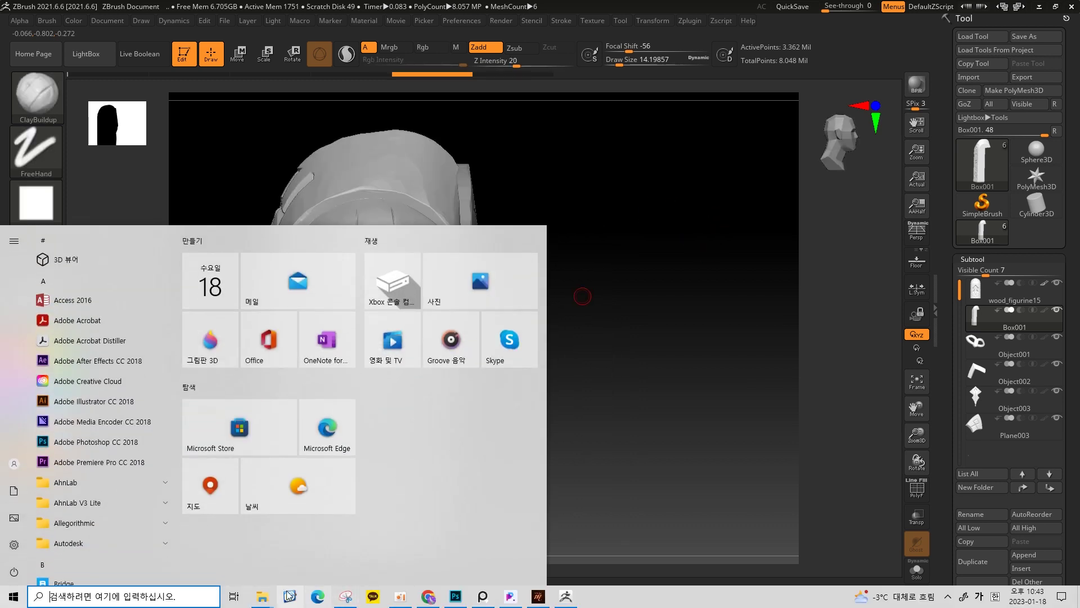
{"action": "left_click", "coordinate": [730, 293]}
{"action": "key", "text": "super"}
{"action": "left_click", "coordinate": [346, 597]}
{"action": "left_click", "coordinate": [238, 39]}
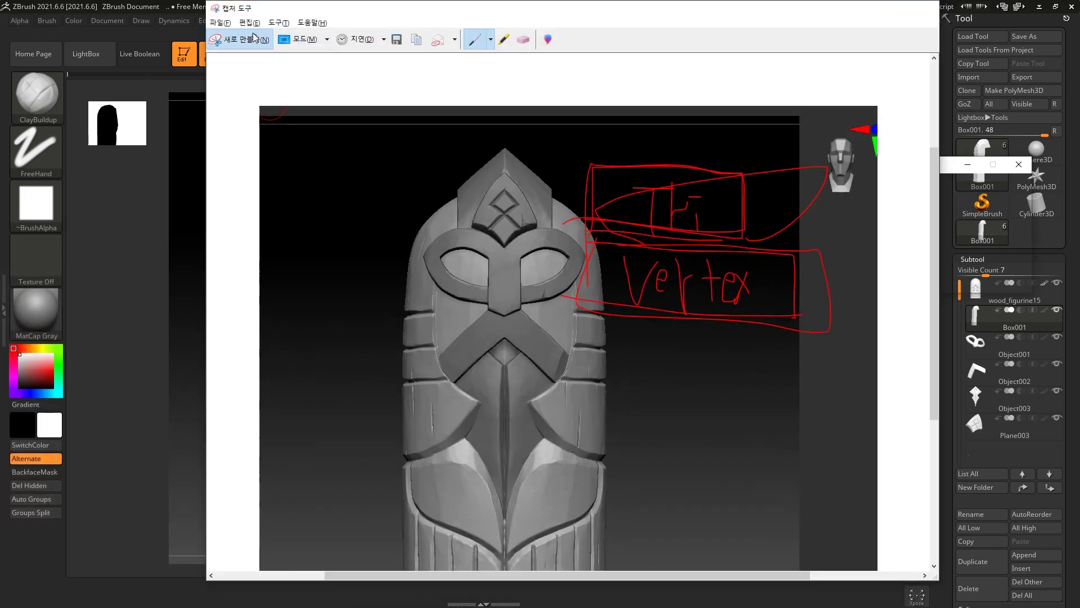
{"action": "left_click_drag", "start_coordinate": [366, 94], "coordinate": [843, 549]}
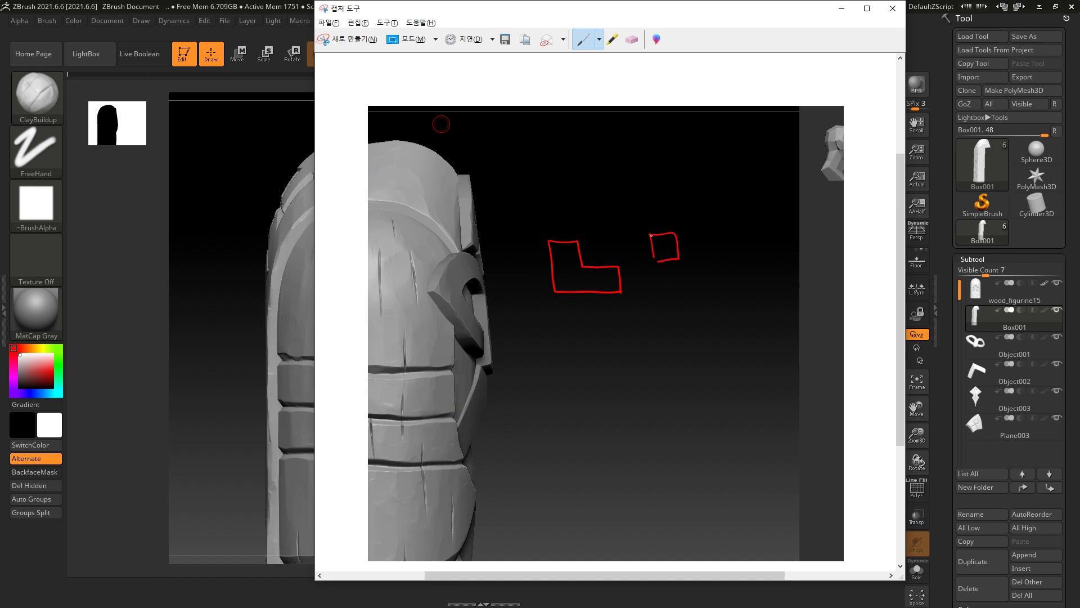
Step: Draw a single L-shape and two stacked boxes in red, with an arrow from the boxes' joint to the underlined note "weld X"
{"action": "mouse_move", "coordinate": [715, 288]}
{"action": "left_mouse_down"}
{"action": "mouse_move", "coordinate": [661, 293]}
{"action": "mouse_move", "coordinate": [706, 209]}
{"action": "left_mouse_up"}
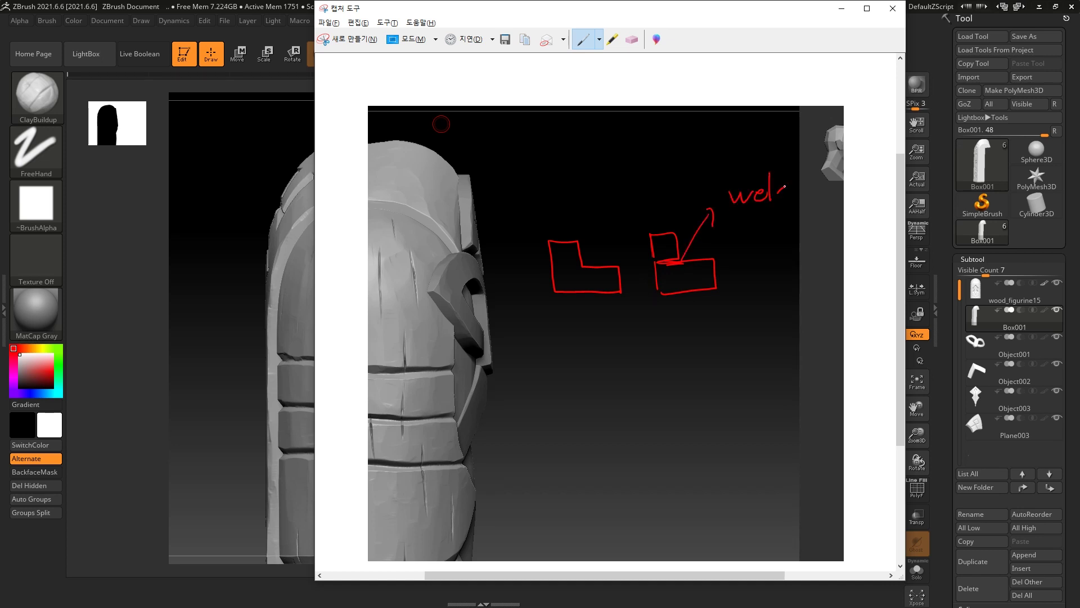
{"action": "left_click_drag", "start_coordinate": [793, 178], "coordinate": [814, 195]}
{"action": "left_click_drag", "start_coordinate": [732, 217], "coordinate": [792, 207]}
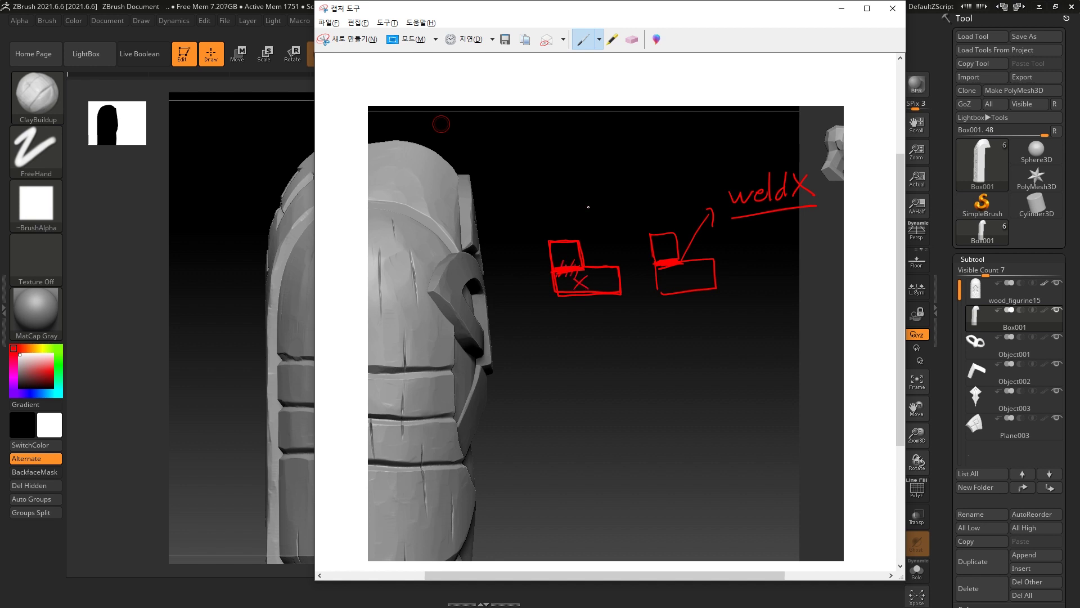
Step: Erase the hatching and cross inside the first L-shape, then sketch another L-shape below with the circled note "2가지"
{"action": "left_click", "coordinate": [631, 40]}
{"action": "left_click_drag", "start_coordinate": [571, 251], "coordinate": [561, 269]}
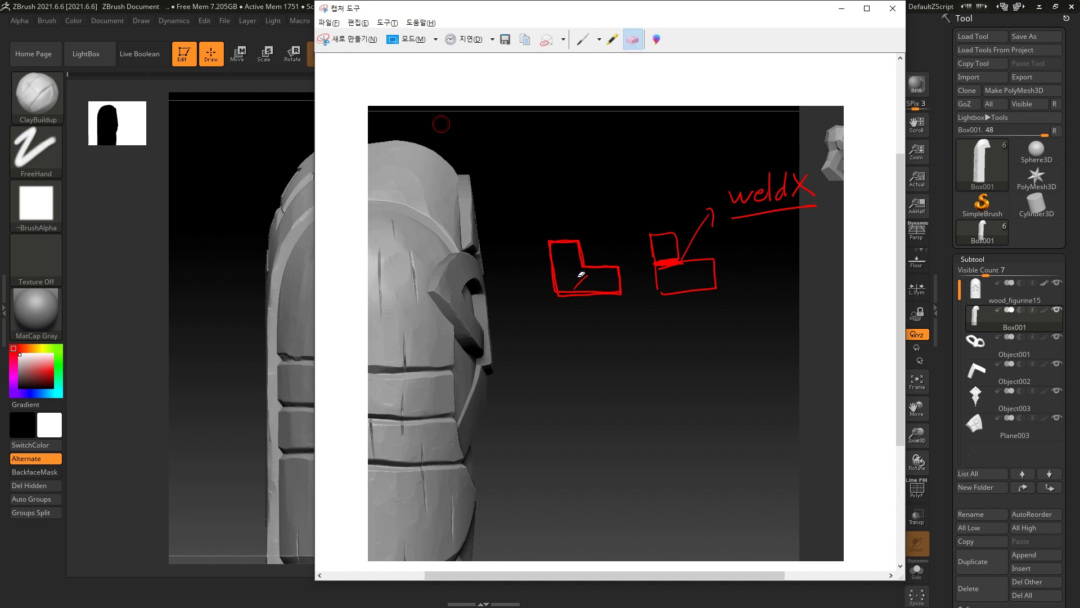
{"action": "left_click", "coordinate": [588, 45]}
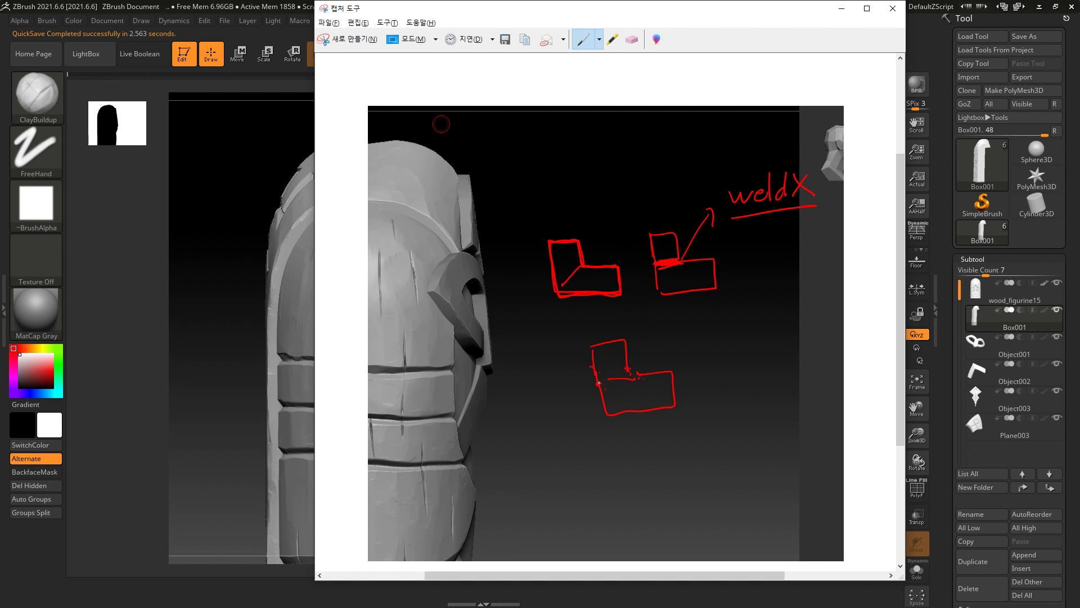
{"action": "left_click_drag", "start_coordinate": [681, 338], "coordinate": [714, 341]}
{"action": "left_click_drag", "start_coordinate": [721, 332], "coordinate": [719, 343]}
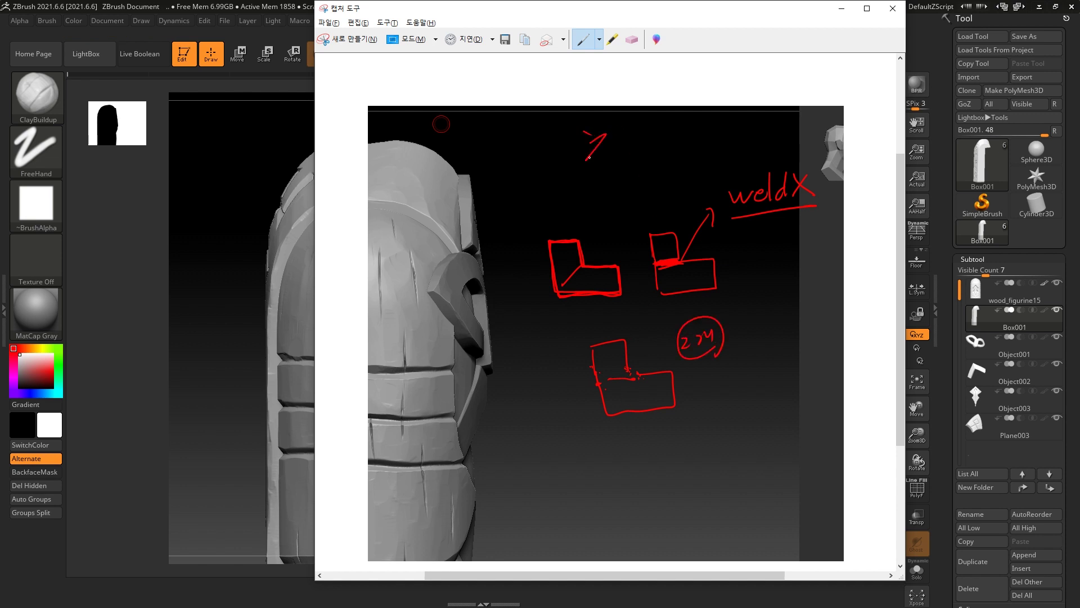
Step: Write the underlined heading "최적화" above the sketches and the boxed word "Vertex" beneath it
{"action": "left_click_drag", "start_coordinate": [628, 152], "coordinate": [634, 166]}
{"action": "left_click_drag", "start_coordinate": [637, 140], "coordinate": [642, 136]}
{"action": "left_click_drag", "start_coordinate": [572, 182], "coordinate": [685, 153]}
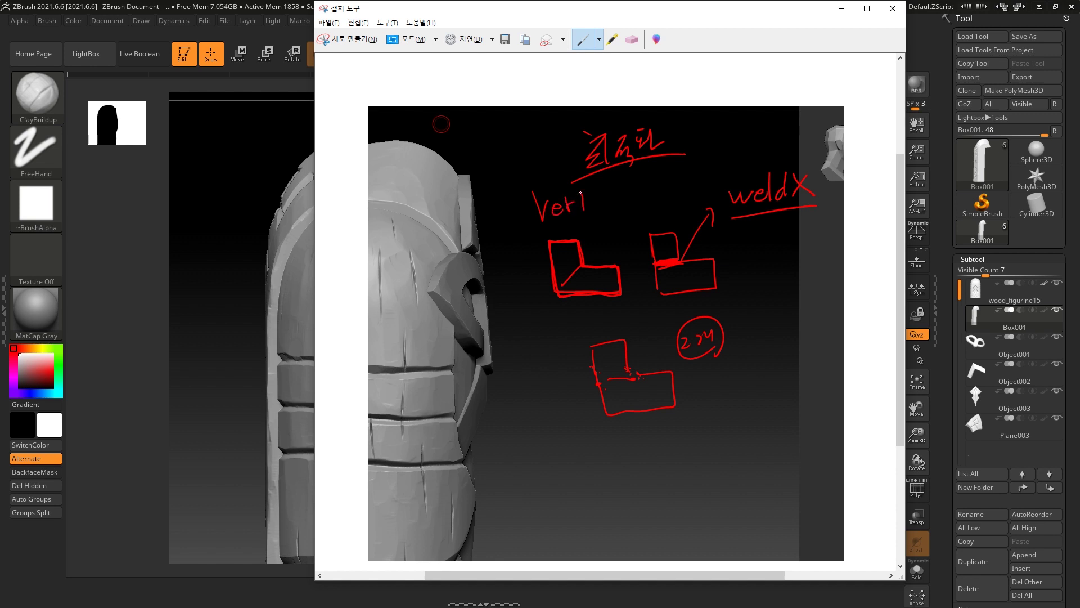
{"action": "left_click_drag", "start_coordinate": [531, 230], "coordinate": [639, 212]}
{"action": "left_click_drag", "start_coordinate": [537, 194], "coordinate": [641, 208]}
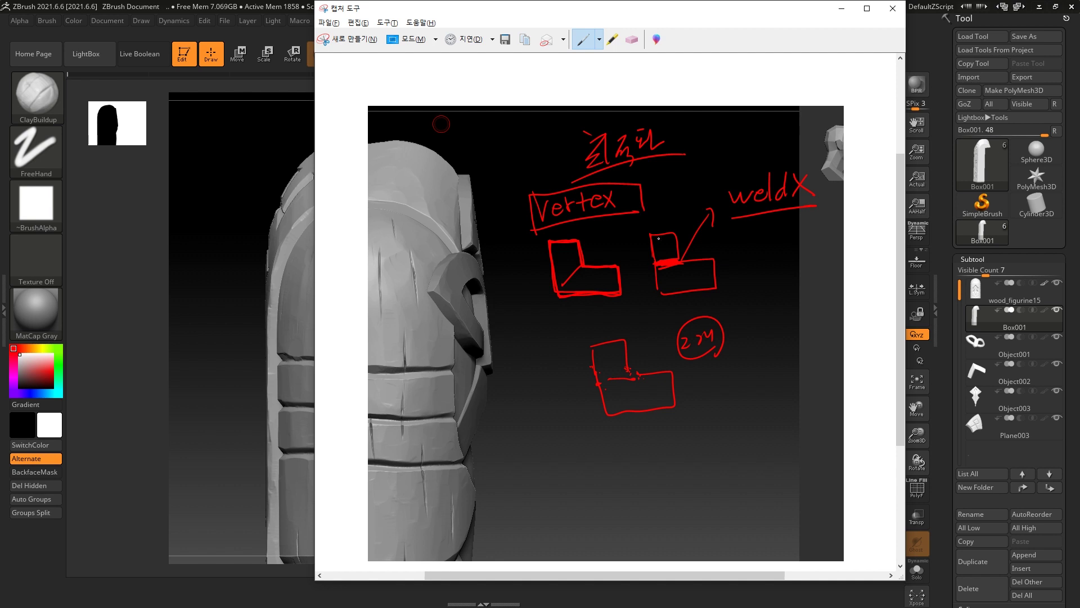
Step: Write the circled word "Tri" beside "Vertex" and retrace the outlines of the upper L-shape and the stacked boxes
{"action": "left_click_drag", "start_coordinate": [653, 203], "coordinate": [691, 189]}
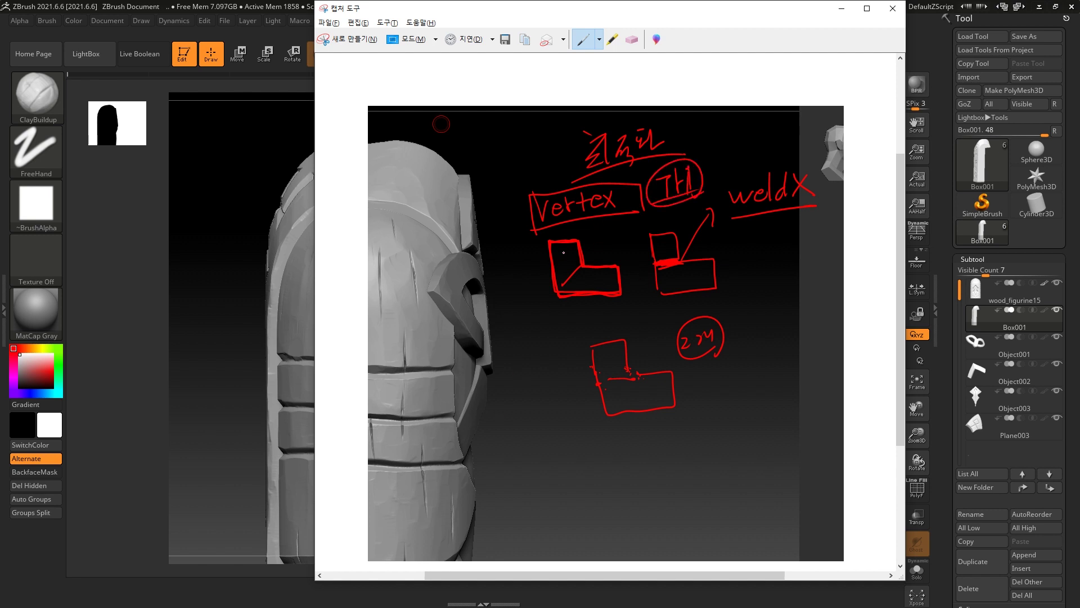
{"action": "left_click_drag", "start_coordinate": [606, 261], "coordinate": [564, 299]}
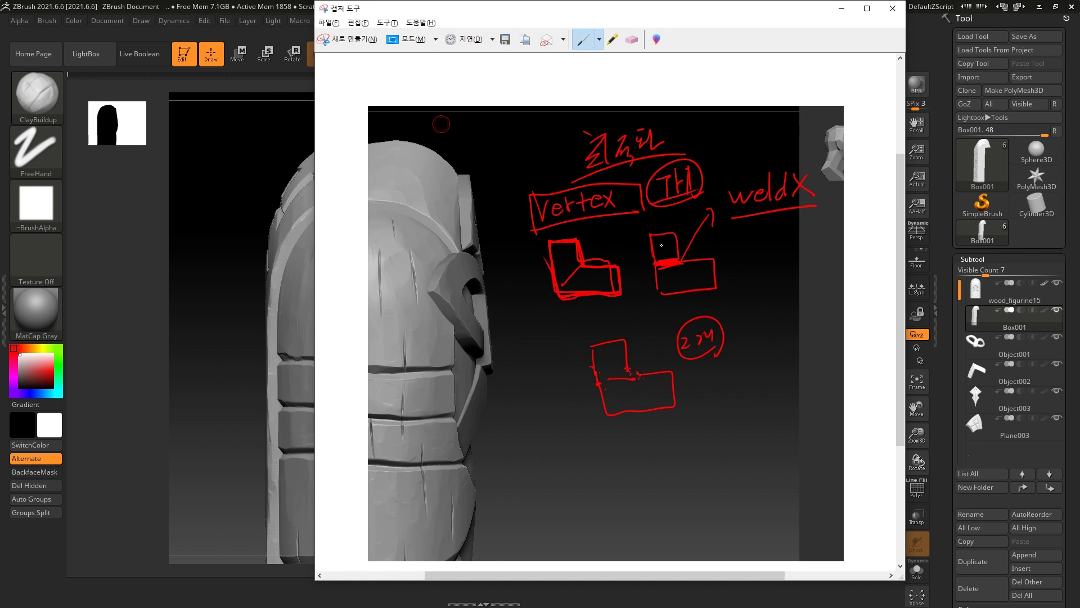
{"action": "left_click_drag", "start_coordinate": [683, 261], "coordinate": [665, 296]}
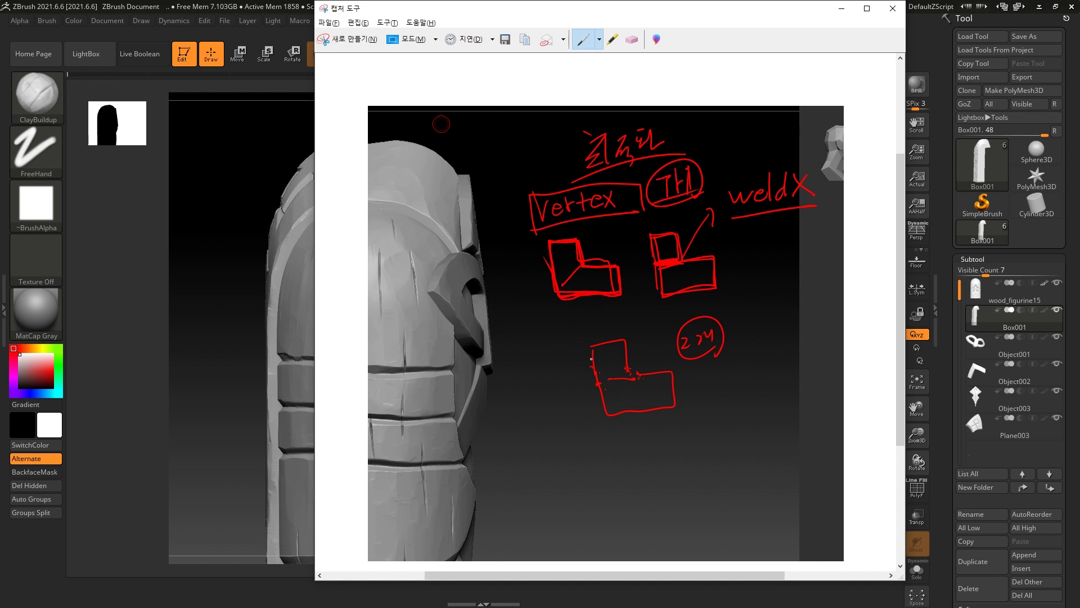
Step: Put the capture away to view the whole totem at an angle in ZBrush, then return to the annotated capture
{"action": "left_click", "coordinate": [841, 8]}
{"action": "mouse_move", "coordinate": [639, 239]}
{"action": "left_mouse_down"}
{"action": "mouse_move", "coordinate": [691, 255]}
{"action": "mouse_move", "coordinate": [648, 231]}
{"action": "left_mouse_up"}
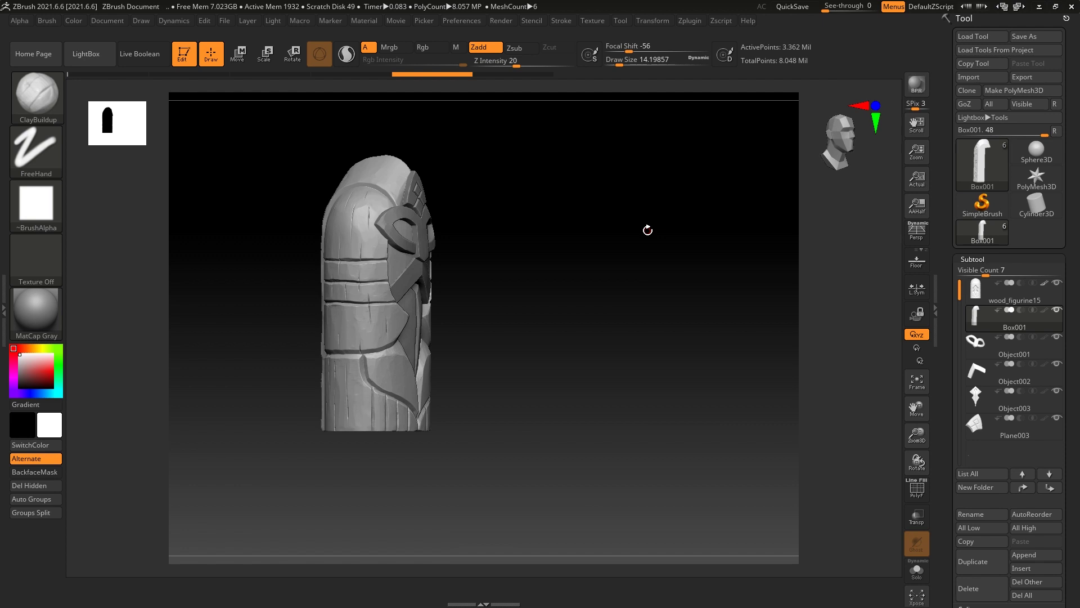
{"action": "key", "text": "f"}
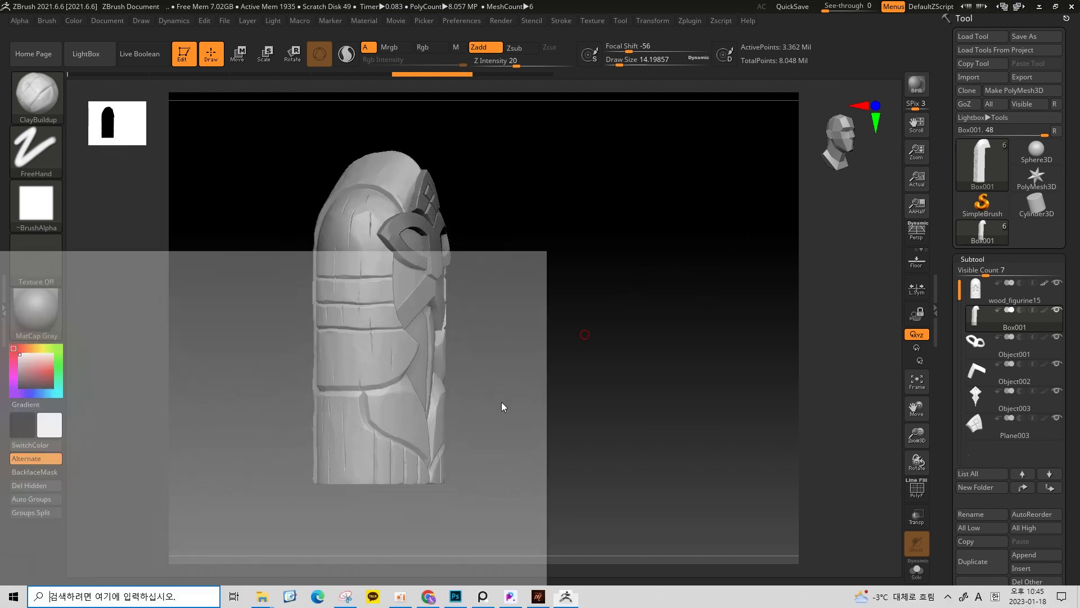
{"action": "left_click", "coordinate": [345, 597]}
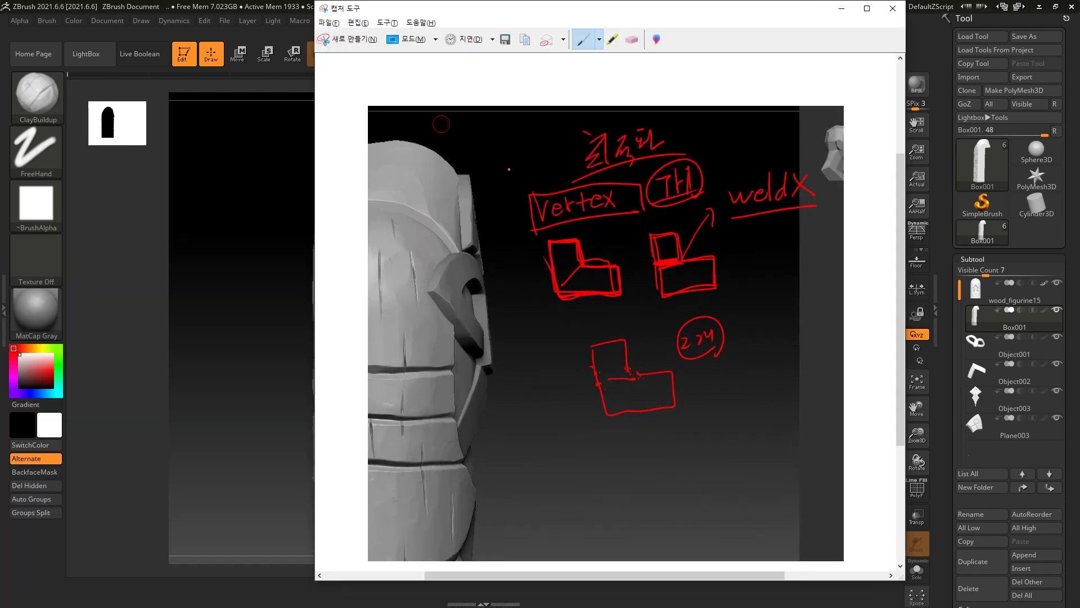
Step: Take a new capture of the whole ZBrush totem, then put it away and switch to 3ds Max
{"action": "left_click", "coordinate": [371, 42]}
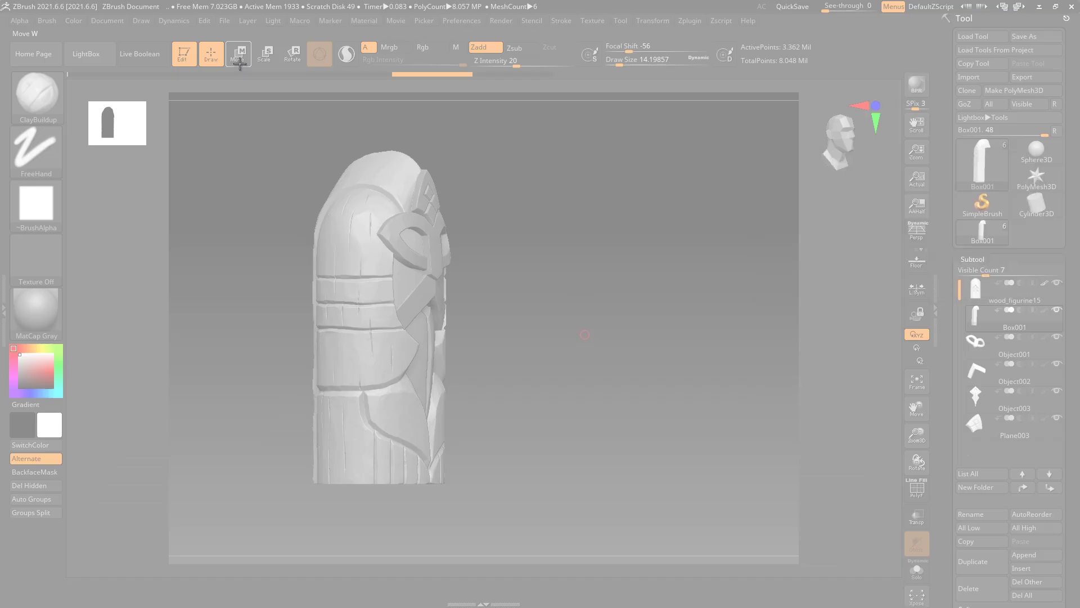
{"action": "left_click_drag", "start_coordinate": [240, 64], "coordinate": [866, 548]}
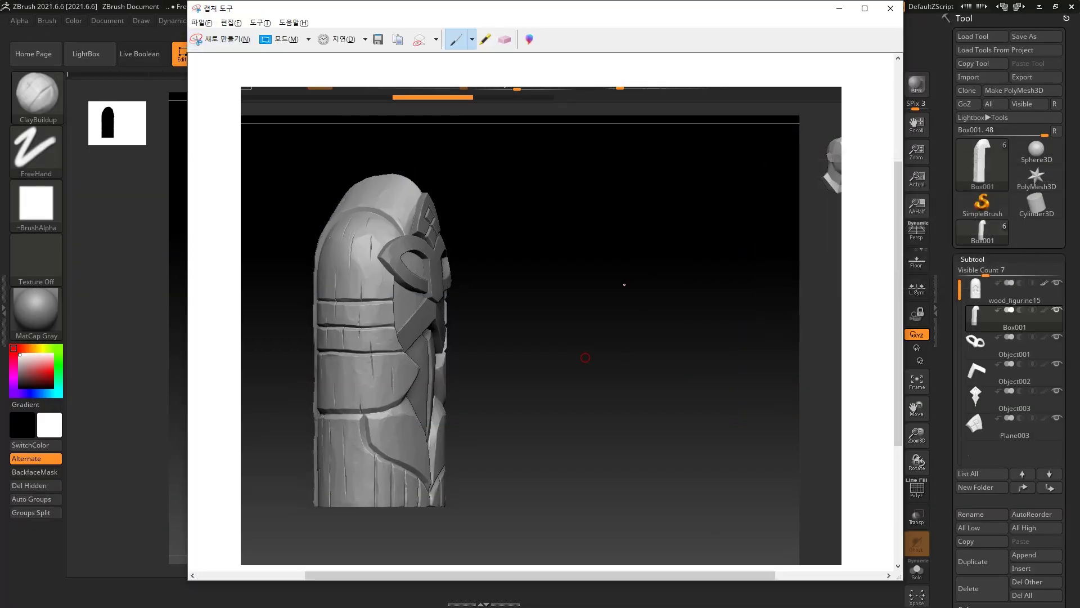
{"action": "left_click", "coordinate": [839, 9]}
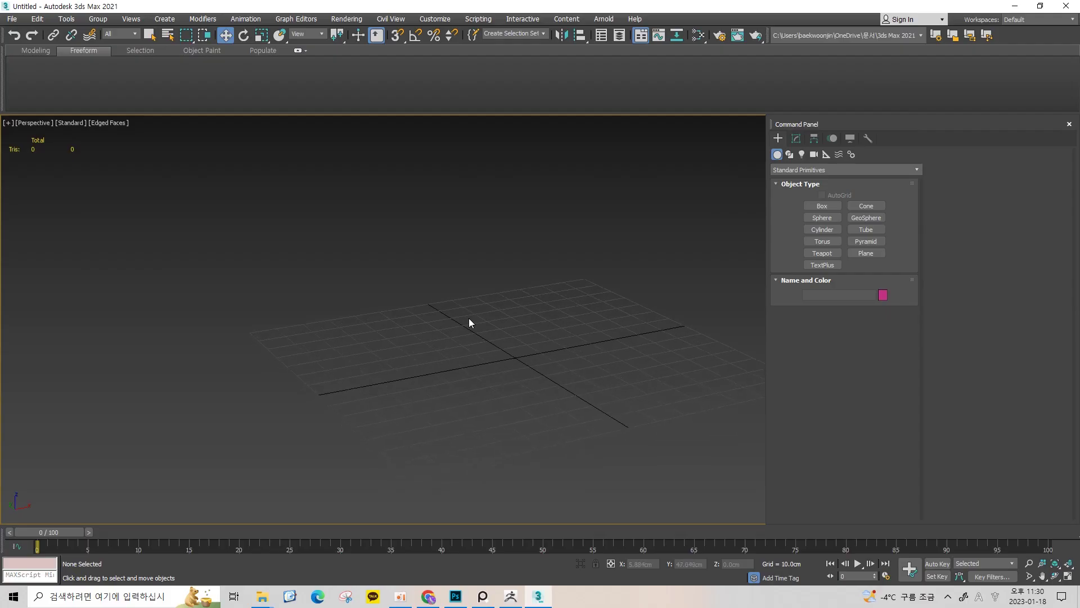
Step: Create a box about 45 cm long, 45 cm wide and 78 cm high beside the grid's origin
{"action": "middle_click_drag", "start_coordinate": [470, 322], "coordinate": [538, 290], "text": "alt"}
{"action": "left_click", "coordinate": [822, 206]}
{"action": "left_click_drag", "start_coordinate": [393, 383], "coordinate": [470, 381]}
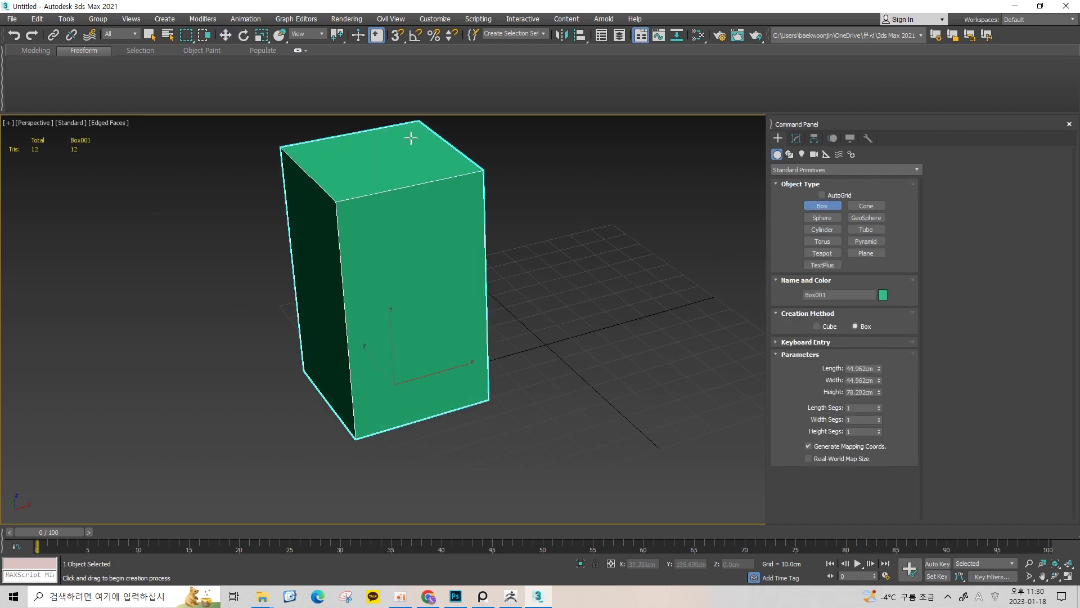
{"action": "left_click", "coordinate": [613, 212]}
Step: Create a teapot about 16.5 cm in radius near the base of the box
{"action": "left_click", "coordinate": [822, 254]}
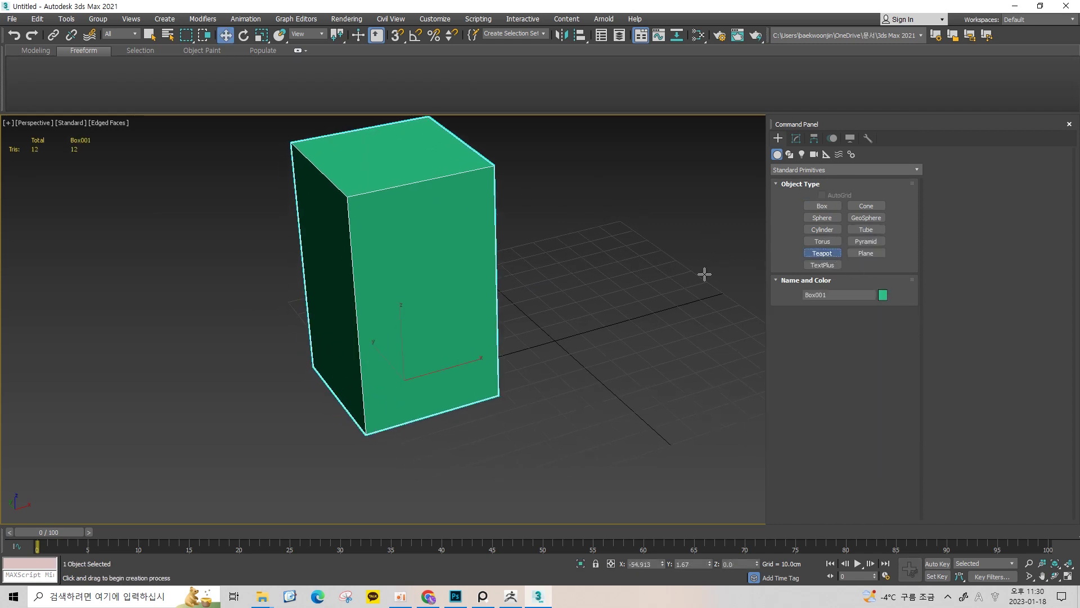
{"action": "key", "text": "t"}
{"action": "scroll", "coordinate": [454, 349], "scroll_direction": "up", "scroll_amount": 3}
{"action": "left_click_drag", "start_coordinate": [451, 339], "coordinate": [492, 360]}
{"action": "key", "text": "w"}
{"action": "scroll", "coordinate": [533, 328], "scroll_direction": "up", "scroll_amount": 2}
{"action": "middle_click_drag", "start_coordinate": [532, 326], "coordinate": [555, 276], "text": "alt"}
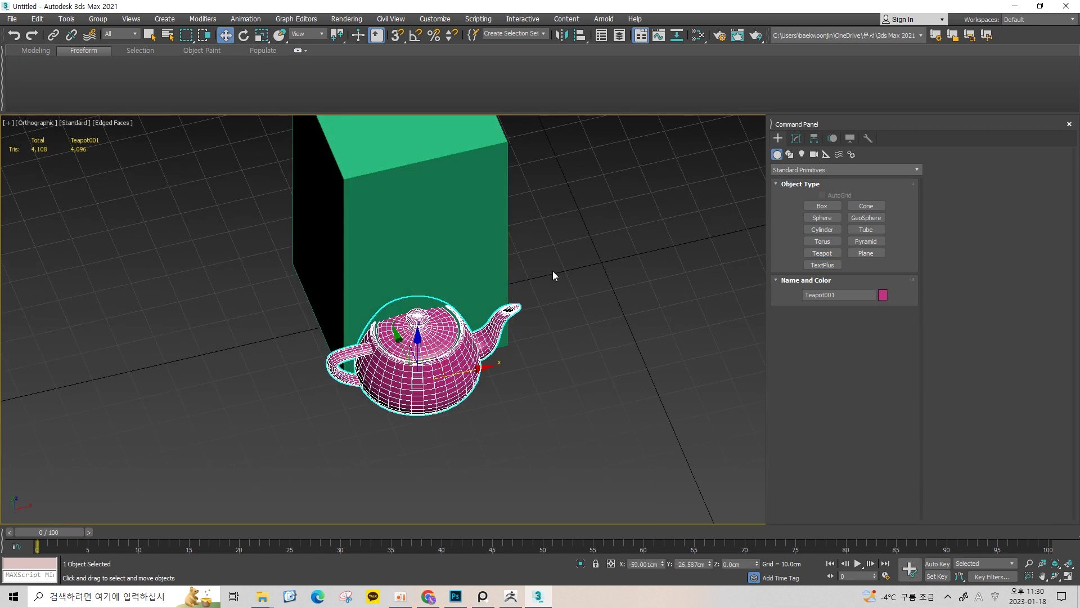
Step: Move the teapot against the front face of the box and scale it uniformly
{"action": "key", "text": "t"}
{"action": "scroll", "coordinate": [553, 281], "scroll_direction": "up", "scroll_amount": 2}
{"action": "key", "text": "f"}
{"action": "scroll", "coordinate": [219, 253], "scroll_direction": "down", "scroll_amount": 2}
{"action": "middle_click_drag", "start_coordinate": [220, 253], "coordinate": [495, 380]}
{"action": "scroll", "coordinate": [500, 381], "scroll_direction": "up", "scroll_amount": 2}
{"action": "left_click_drag", "start_coordinate": [494, 420], "coordinate": [583, 293]}
{"action": "middle_click_drag", "start_coordinate": [583, 293], "coordinate": [489, 296], "text": "alt"}
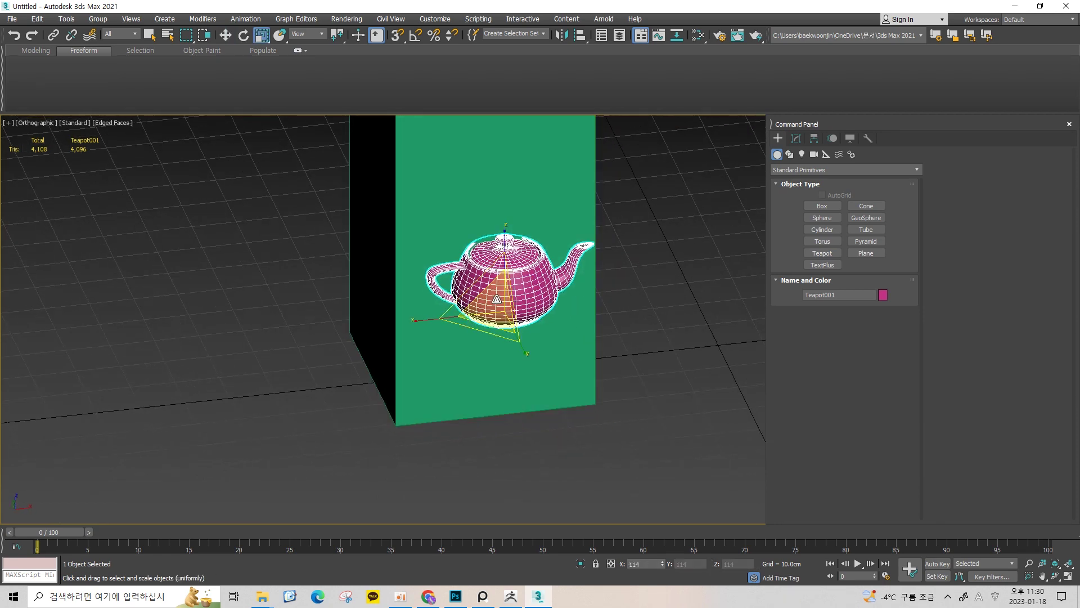
{"action": "left_click_drag", "start_coordinate": [489, 295], "coordinate": [479, 276]}
{"action": "middle_click_drag", "start_coordinate": [479, 276], "coordinate": [561, 258], "text": "alt"}
{"action": "scroll", "coordinate": [568, 259], "scroll_direction": "down", "scroll_amount": 3}
Step: Shrink the teapot to fit within the box's front face and position it around mid-height
{"action": "left_click", "coordinate": [546, 290]}
{"action": "key", "text": "ctrl+a"}
{"action": "key", "text": "z"}
{"action": "scroll", "coordinate": [561, 259], "scroll_direction": "down", "scroll_amount": 3}
{"action": "left_click_drag", "start_coordinate": [512, 203], "coordinate": [595, 265]}
{"action": "left_click", "coordinate": [460, 319]}
{"action": "left_click", "coordinate": [560, 362]}
{"action": "scroll", "coordinate": [363, 345], "scroll_direction": "up", "scroll_amount": 3}
{"action": "left_click", "coordinate": [446, 360]}
{"action": "key", "text": "r"}
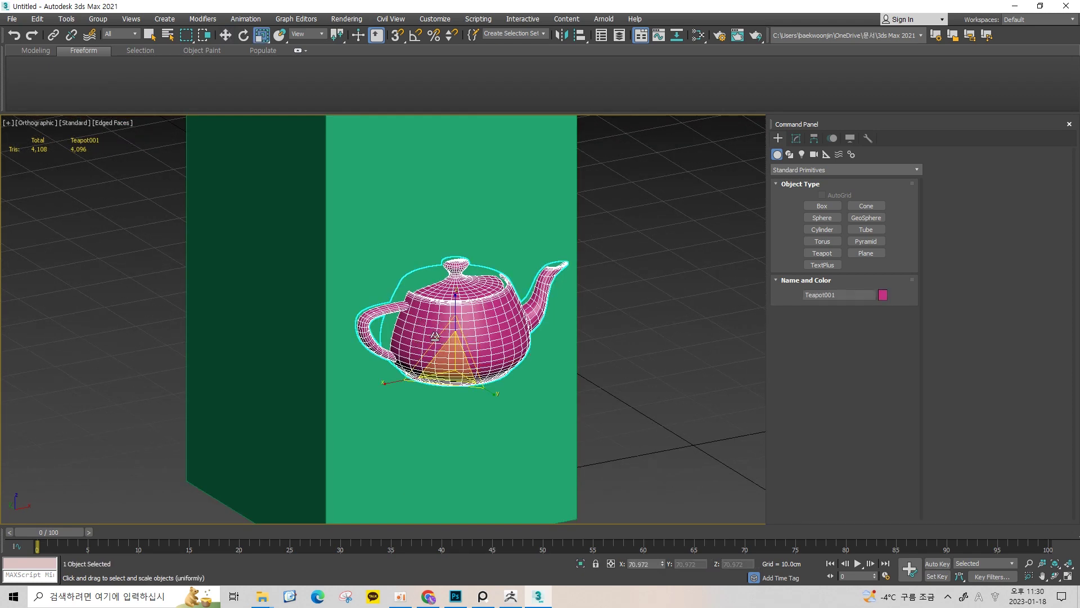
{"action": "left_click_drag", "start_coordinate": [446, 360], "coordinate": [447, 348]}
{"action": "scroll", "coordinate": [446, 348], "scroll_direction": "down", "scroll_amount": 2}
{"action": "middle_click_drag", "start_coordinate": [447, 347], "coordinate": [447, 349], "text": "alt"}
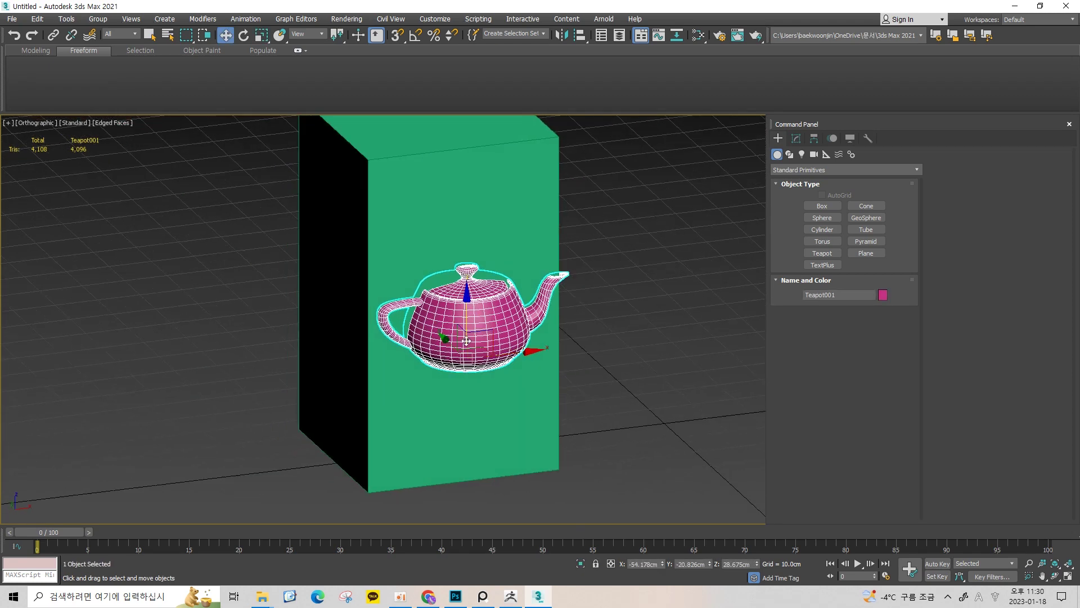
{"action": "left_click_drag", "start_coordinate": [447, 350], "coordinate": [447, 357]}
{"action": "key", "text": "w"}
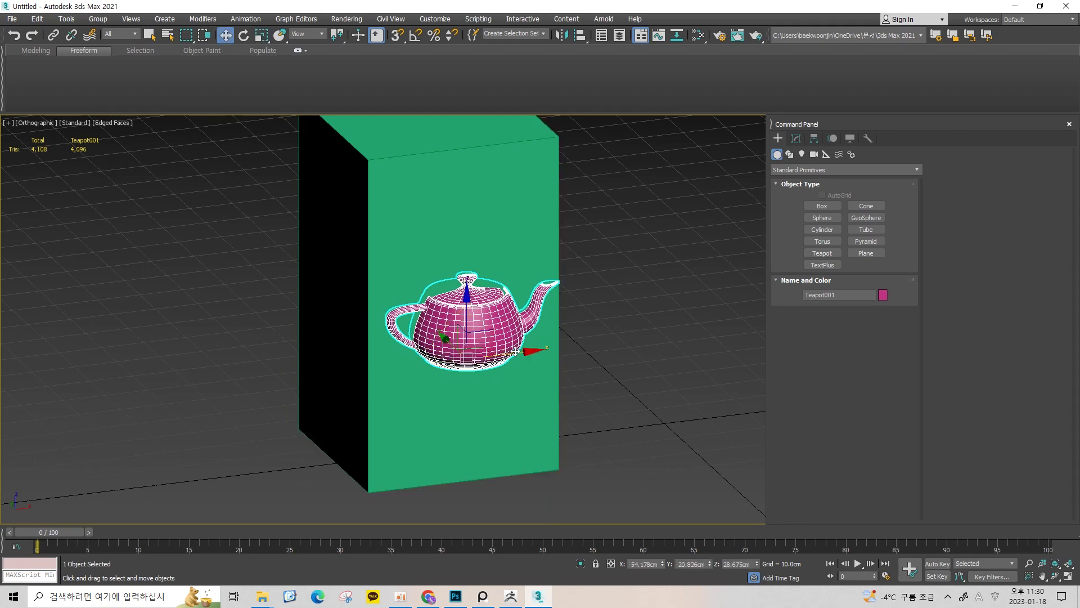
Step: Clear the selection and return to a perspective view of the box and teapot
{"action": "left_click", "coordinate": [613, 265]}
{"action": "left_click_drag", "start_coordinate": [612, 265], "coordinate": [323, 393]}
{"action": "mouse_move", "coordinate": [497, 281]}
{"action": "middle_mouse_down"}
{"action": "mouse_move", "coordinate": [488, 292]}
{"action": "mouse_move", "coordinate": [487, 249]}
{"action": "mouse_move", "coordinate": [484, 274]}
{"action": "middle_mouse_up"}
{"action": "left_click", "coordinate": [626, 215]}
{"action": "middle_click_drag", "start_coordinate": [611, 204], "coordinate": [589, 186]}
{"action": "scroll", "coordinate": [589, 187], "scroll_direction": "down", "scroll_amount": 3}
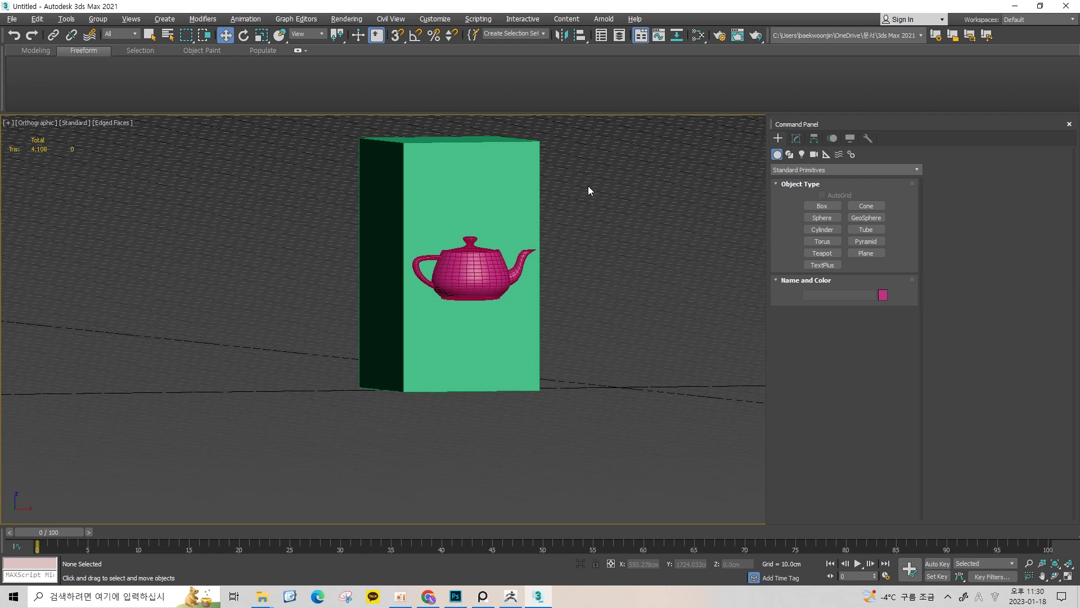
{"action": "key", "text": "p"}
{"action": "scroll", "coordinate": [560, 227], "scroll_direction": "down", "scroll_amount": 4}
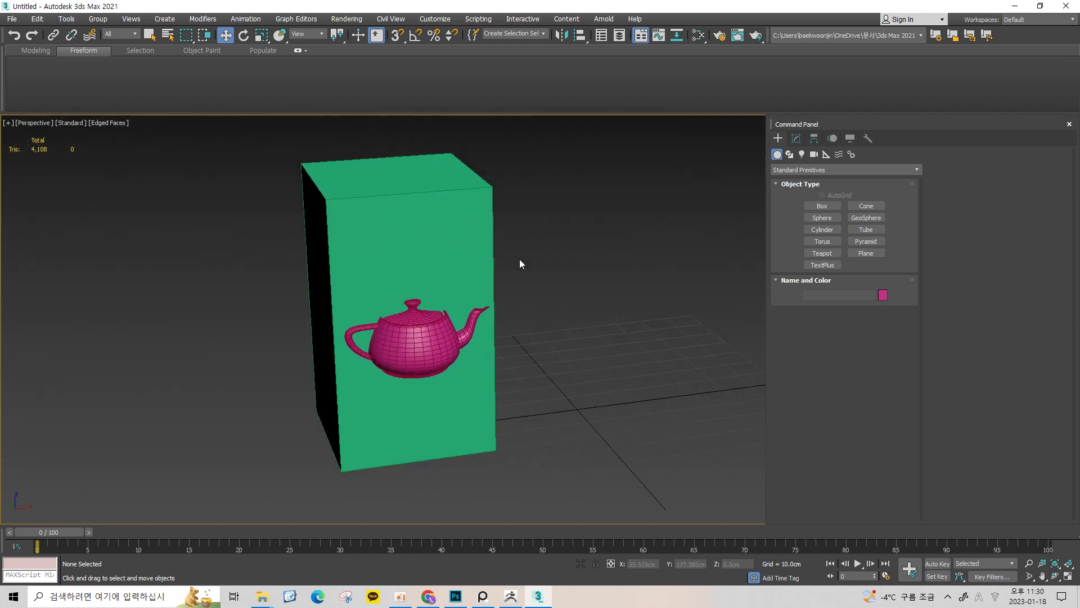
Step: Select the box and teapot together and examine from several angles how they overlap
{"action": "scroll", "coordinate": [519, 281], "scroll_direction": "up", "scroll_amount": 4}
{"action": "scroll", "coordinate": [517, 293], "scroll_direction": "down", "scroll_amount": 4}
{"action": "key", "text": "ctrl+a"}
{"action": "scroll", "coordinate": [580, 300], "scroll_direction": "up", "scroll_amount": 5}
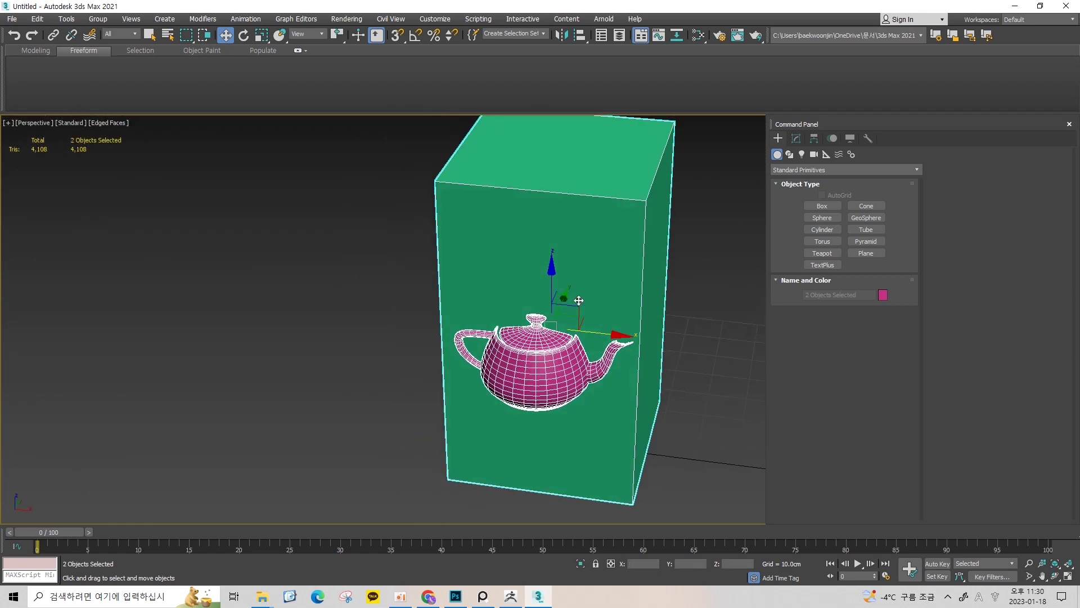
{"action": "middle_click_drag", "start_coordinate": [579, 300], "coordinate": [486, 271], "text": "alt"}
{"action": "left_click", "coordinate": [625, 184]}
{"action": "key", "text": "ctrl+a"}
{"action": "left_click", "coordinate": [634, 231]}
{"action": "key", "text": "ctrl+a"}
{"action": "middle_click_drag", "start_coordinate": [685, 217], "coordinate": [680, 210]}
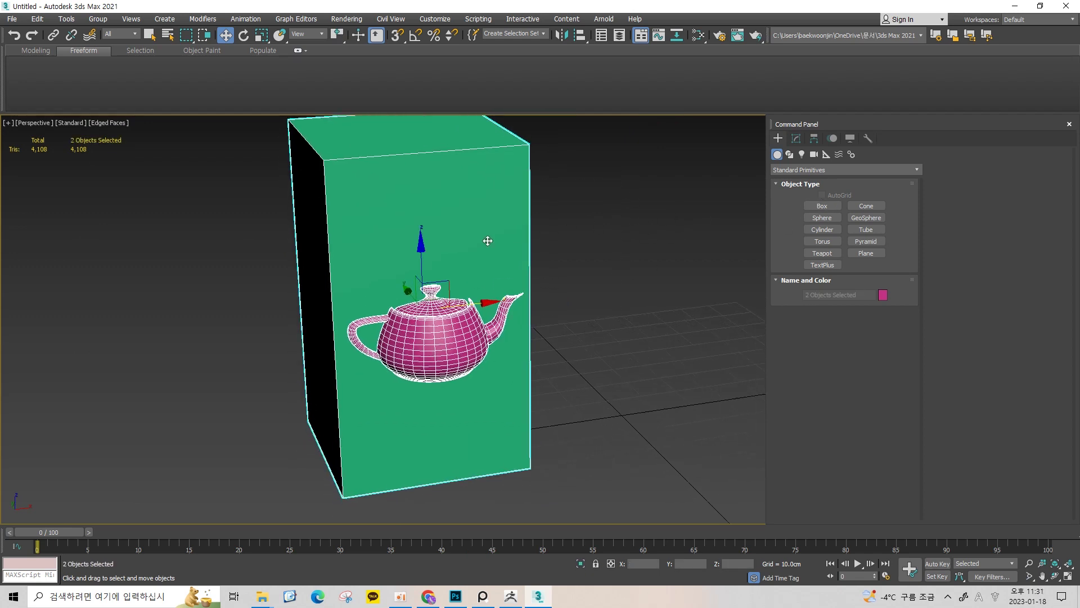
Step: Select the teapot, toggle its isolated display, and reselect it together with the box
{"action": "scroll", "coordinate": [489, 270], "scroll_direction": "up", "scroll_amount": 5}
{"action": "left_click", "coordinate": [484, 318]}
{"action": "key", "text": "alt+q"}
{"action": "key", "text": "t"}
{"action": "key", "text": "z"}
{"action": "key", "text": "alt+q"}
{"action": "middle_click_drag", "start_coordinate": [564, 273], "coordinate": [616, 214]}
{"action": "key", "text": "alt+q"}
{"action": "key", "text": "alt+q"}
{"action": "scroll", "coordinate": [458, 339], "scroll_direction": "down", "scroll_amount": 3}
{"action": "key", "text": "t"}
{"action": "left_click", "coordinate": [515, 264]}
{"action": "left_click", "coordinate": [552, 313], "text": "ctrl"}
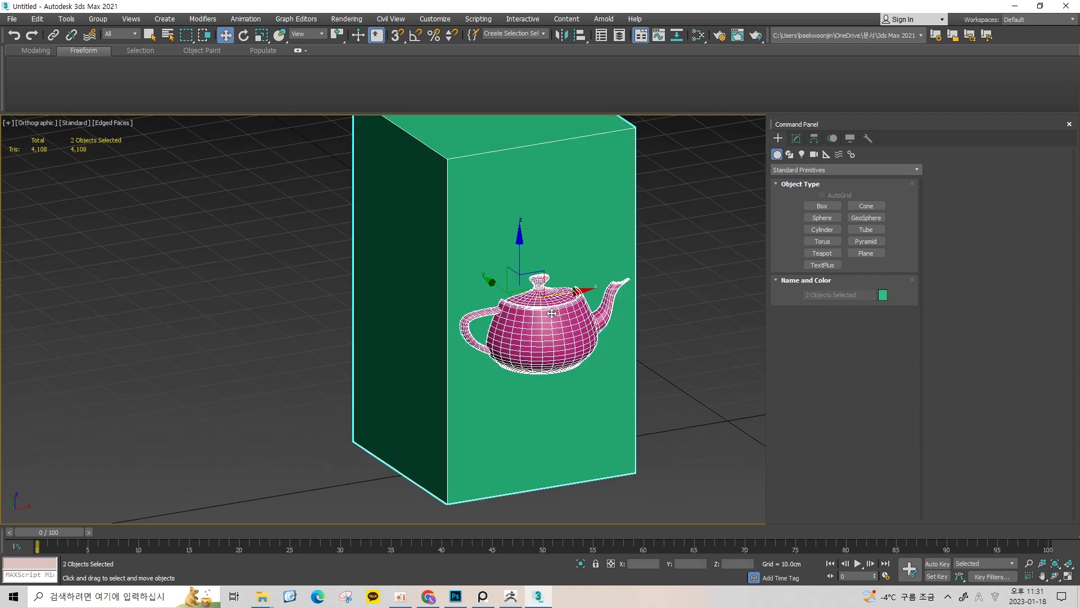
{"action": "middle_click_drag", "start_coordinate": [575, 242], "coordinate": [505, 276]}
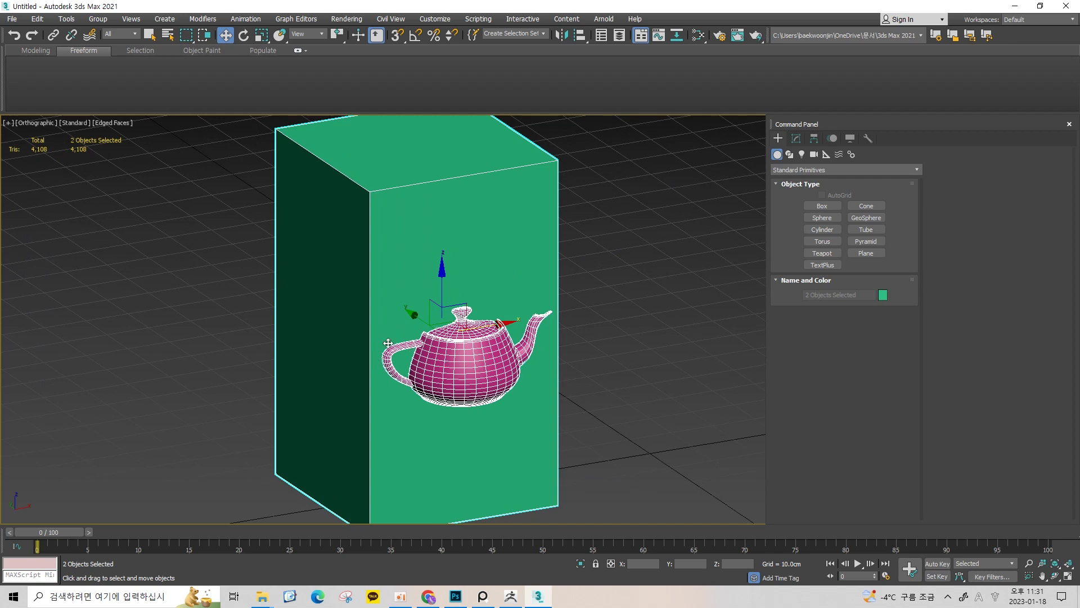
Step: Convert the box to an Editable Poly and enter its edge sub-object mode
{"action": "scroll", "coordinate": [525, 309], "scroll_direction": "up", "scroll_amount": 5}
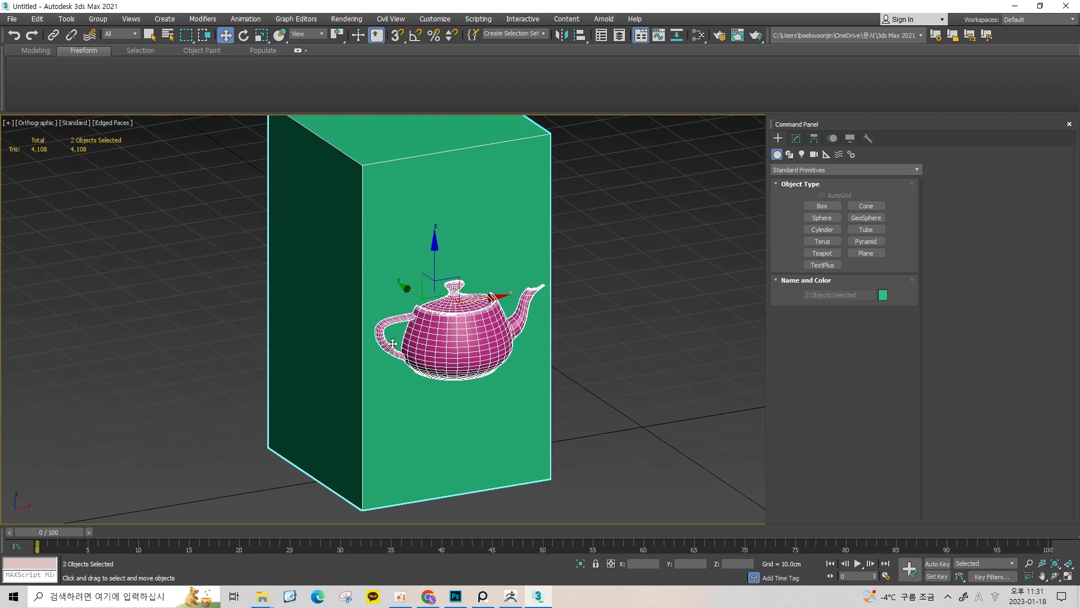
{"action": "left_click", "coordinate": [407, 283]}
{"action": "scroll", "coordinate": [407, 283], "scroll_direction": "up", "scroll_amount": 3}
{"action": "scroll", "coordinate": [407, 283], "scroll_direction": "up", "scroll_amount": 5}
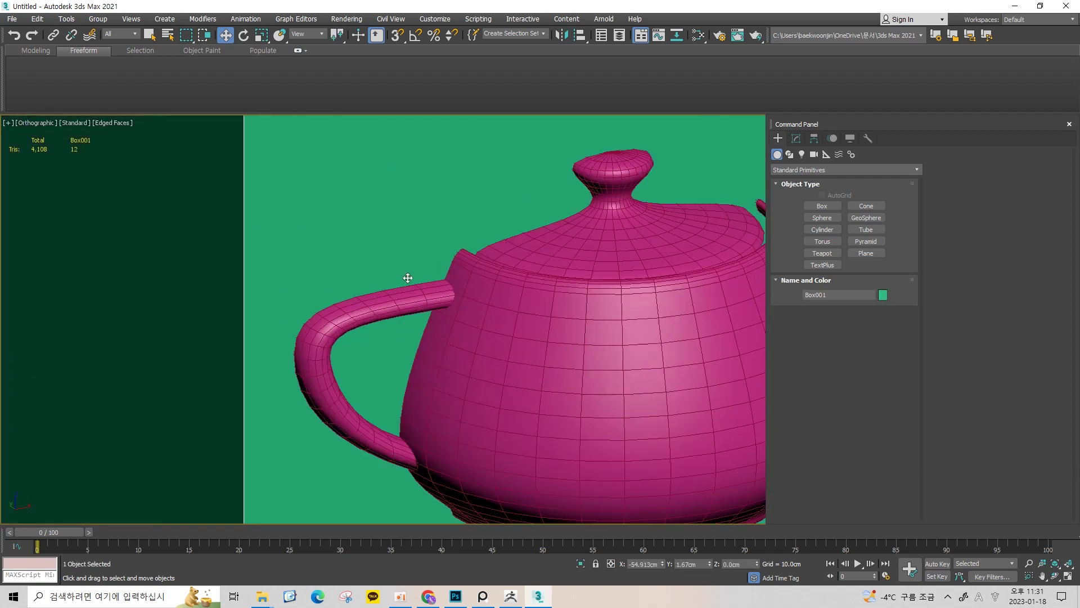
{"action": "left_click", "coordinate": [381, 308]}
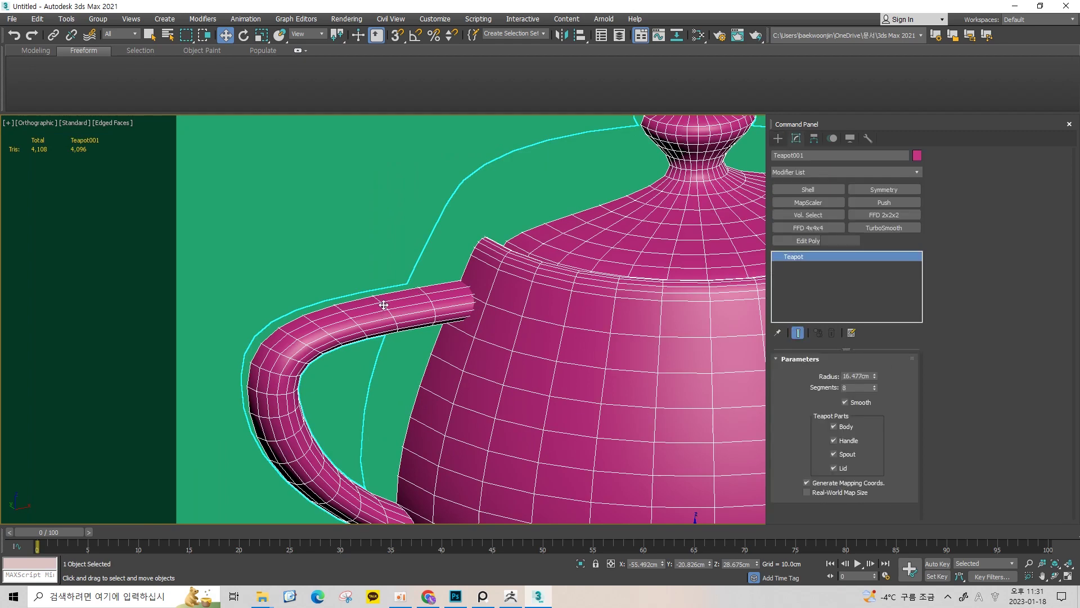
{"action": "left_click", "coordinate": [382, 307]}
{"action": "key", "text": "2"}
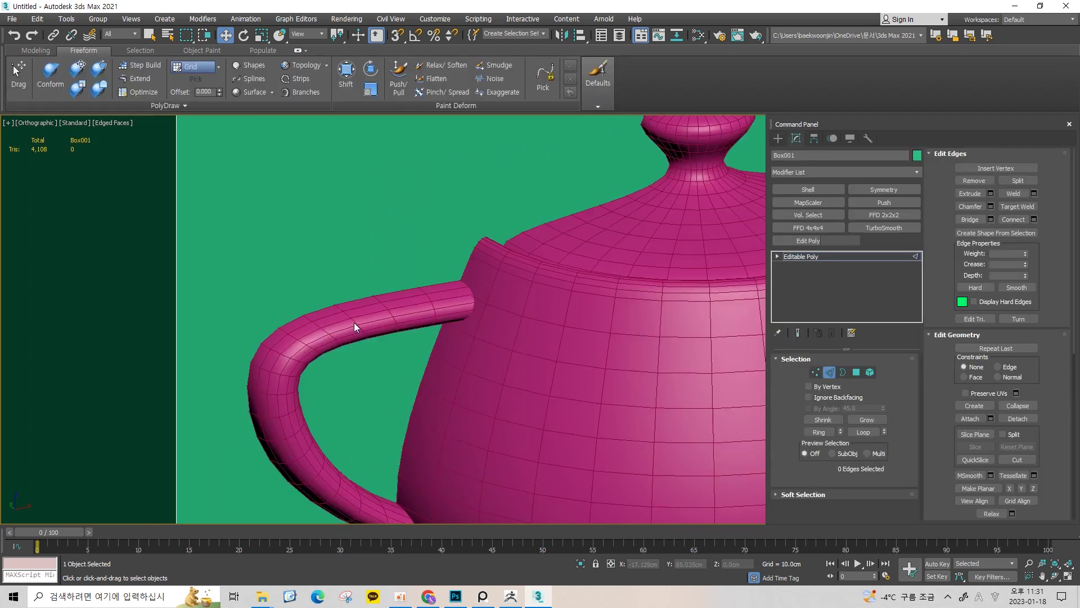
Step: Convert the teapot to an Editable Poly and enter edge sub-object mode near its handle
{"action": "scroll", "coordinate": [513, 319], "scroll_direction": "down", "scroll_amount": 10}
{"action": "left_click", "coordinate": [513, 319]}
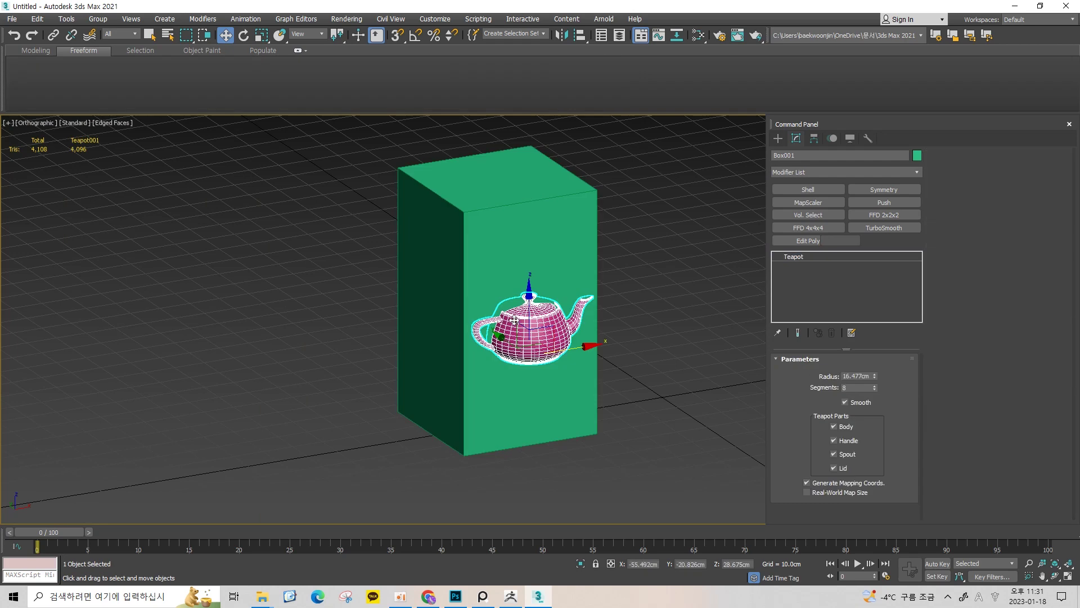
{"action": "scroll", "coordinate": [441, 312], "scroll_direction": "up", "scroll_amount": 8}
{"action": "scroll", "coordinate": [432, 319], "scroll_direction": "up", "scroll_amount": 3}
{"action": "key", "text": "alt+e"}
{"action": "key", "text": "2"}
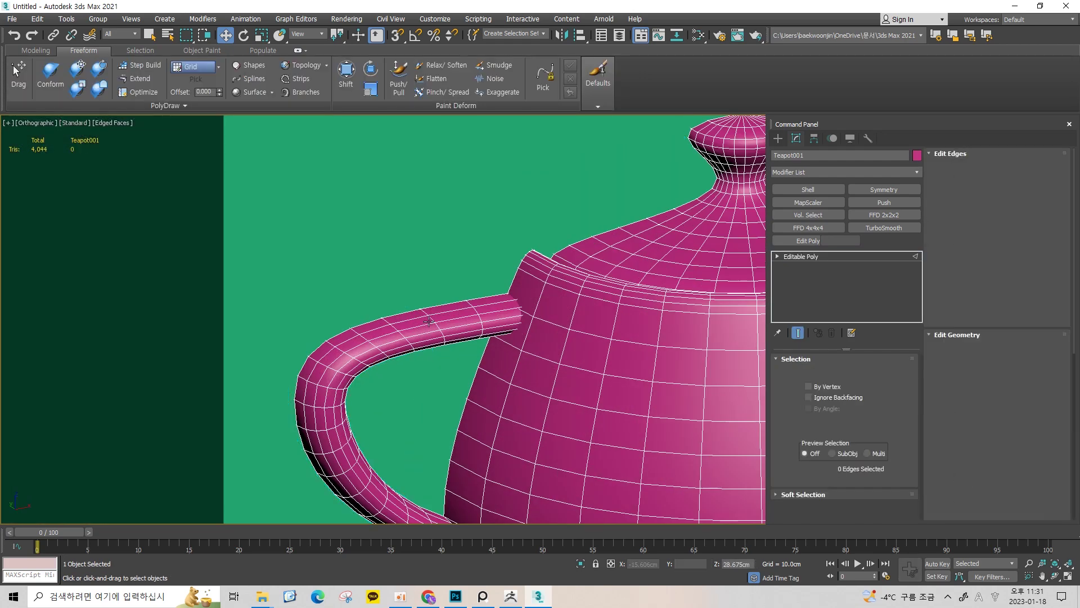
Step: Try removing two edge loops from the teapot's handle, then undo the removal
{"action": "double_click", "coordinate": [427, 321]}
{"action": "double_click", "coordinate": [366, 336], "text": "ctrl"}
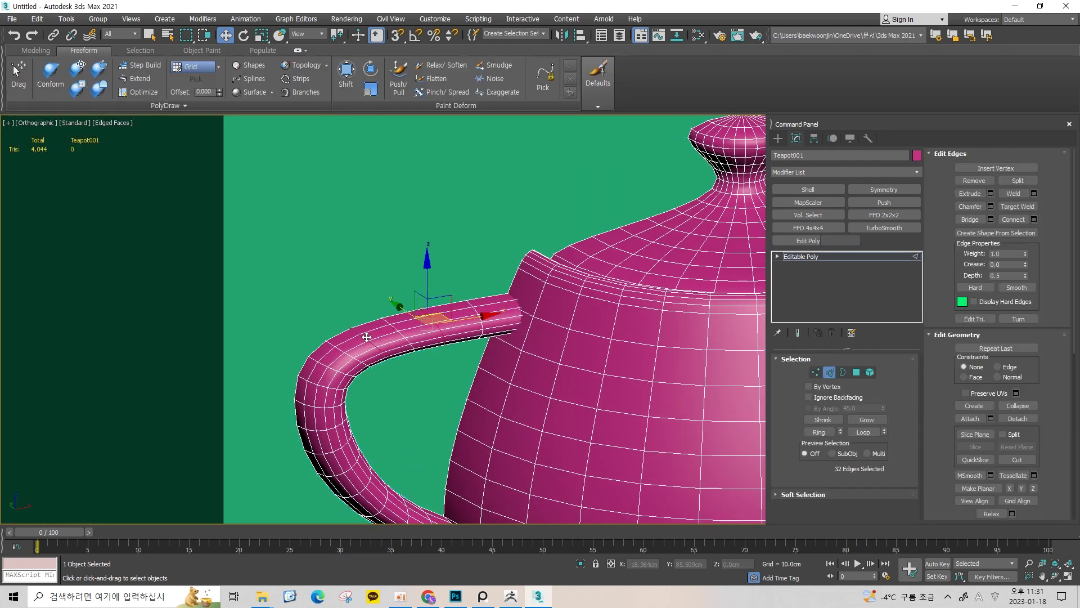
{"action": "key", "text": "ctrl+BackSpace"}
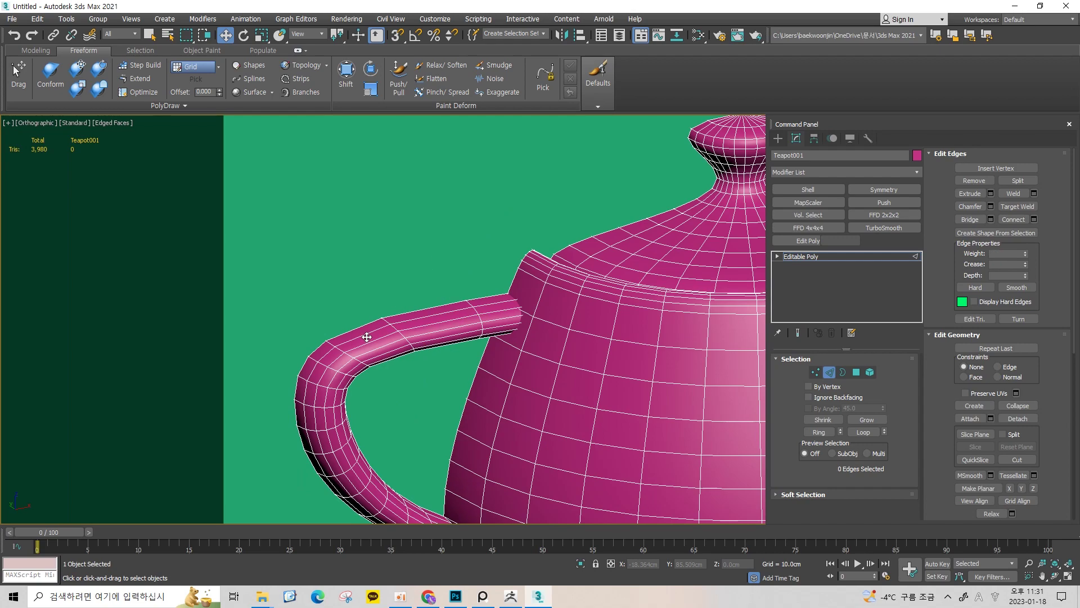
{"action": "key", "text": "ctrl+z"}
Step: Leave edge editing on the teapot and return to a perspective view of both objects
{"action": "scroll", "coordinate": [367, 337], "scroll_direction": "down", "scroll_amount": 5}
{"action": "scroll", "coordinate": [402, 310], "scroll_direction": "up", "scroll_amount": 2}
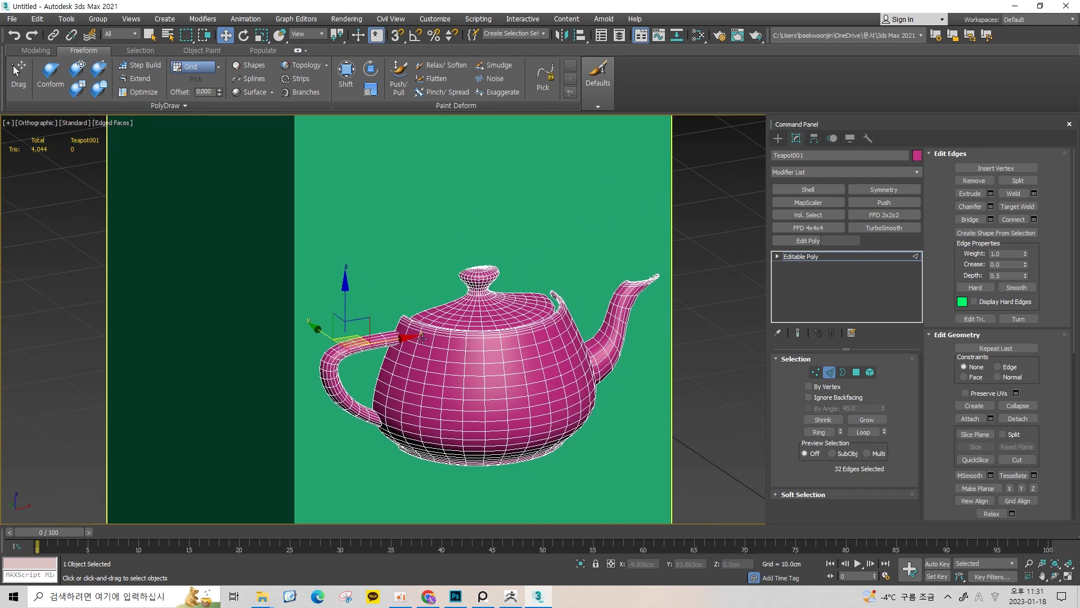
{"action": "middle_click_drag", "start_coordinate": [403, 311], "coordinate": [449, 310], "text": "alt"}
{"action": "scroll", "coordinate": [404, 307], "scroll_direction": "down", "scroll_amount": 4}
{"action": "scroll", "coordinate": [453, 304], "scroll_direction": "up", "scroll_amount": 5}
{"action": "key", "text": "2"}
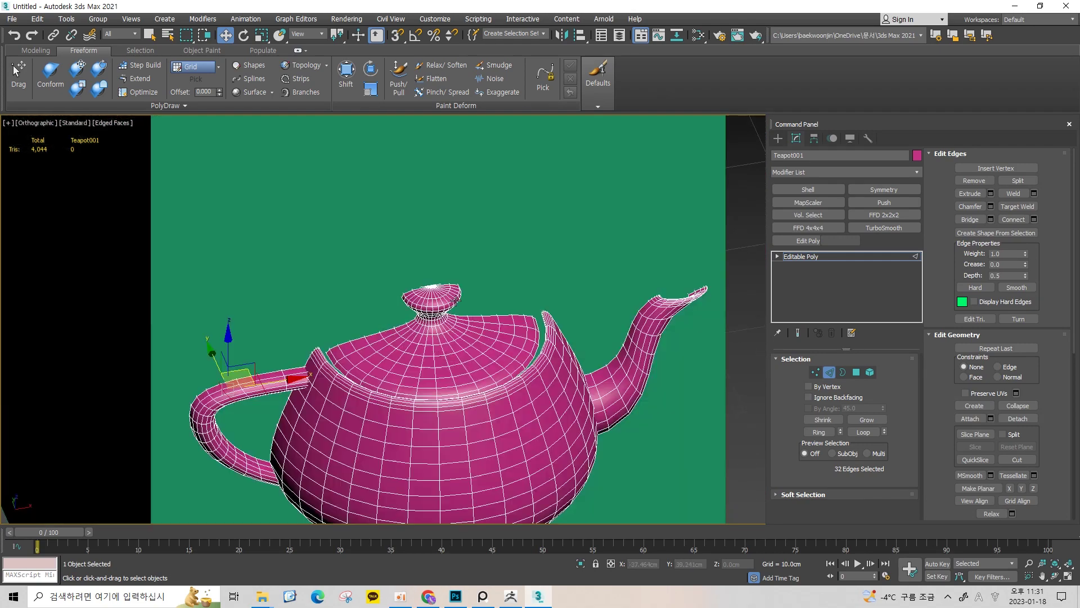
{"action": "key", "text": "2"}
{"action": "scroll", "coordinate": [457, 300], "scroll_direction": "down", "scroll_amount": 5}
{"action": "key", "text": "p"}
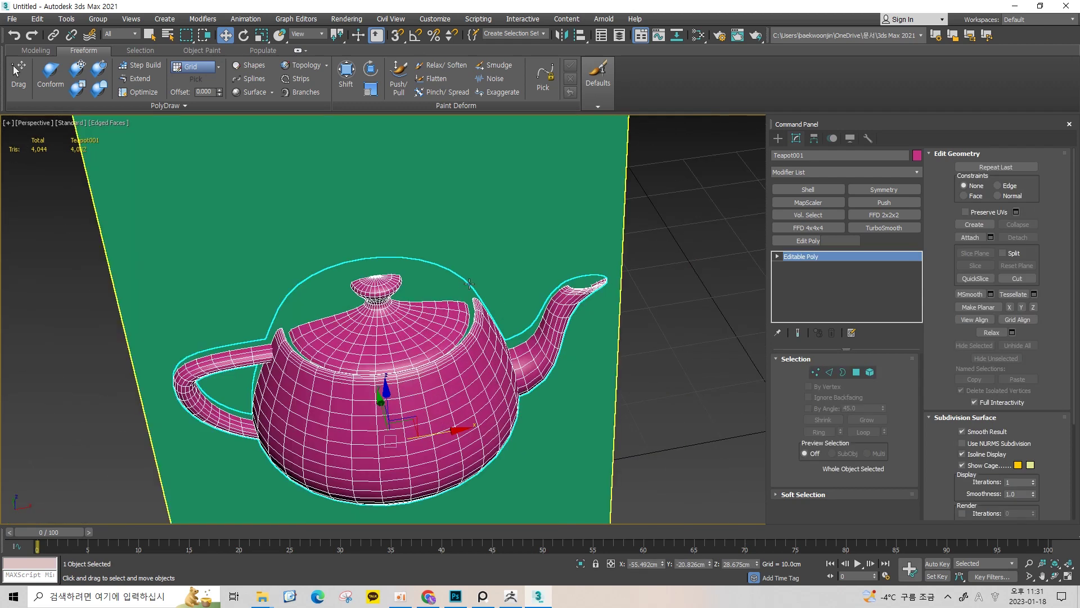
{"action": "scroll", "coordinate": [457, 300], "scroll_direction": "down", "scroll_amount": 5}
{"action": "middle_click_drag", "start_coordinate": [457, 300], "coordinate": [482, 250], "text": "alt"}
Step: Select the box and teapot together and place a copy of the pair beside the originals
{"action": "left_click_drag", "start_coordinate": [658, 167], "coordinate": [487, 298]}
{"action": "left_click", "coordinate": [568, 238]}
{"action": "left_click", "coordinate": [429, 217]}
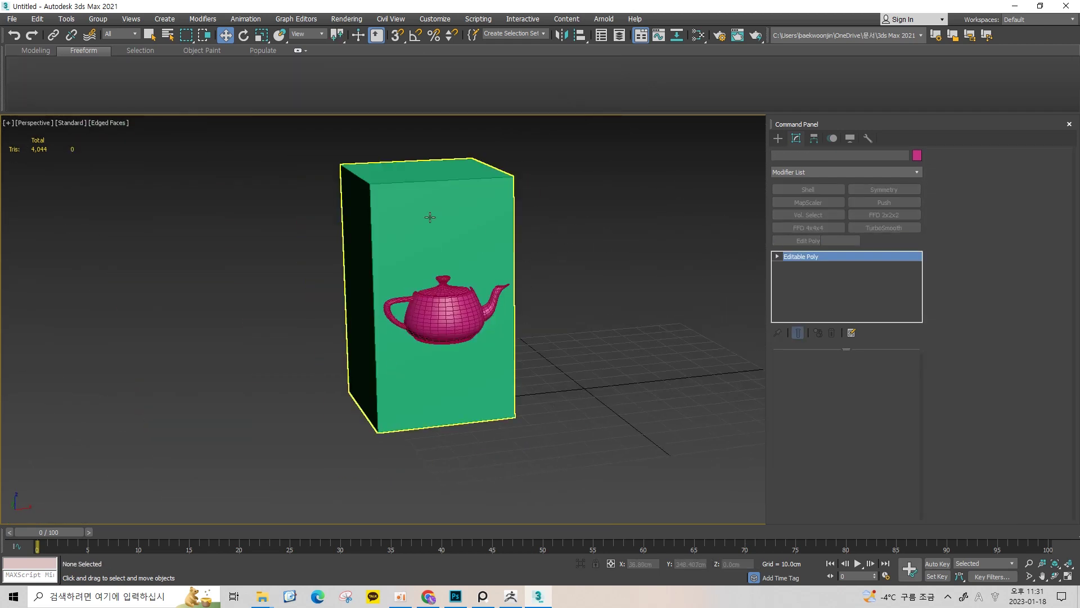
{"action": "left_click", "coordinate": [445, 310], "text": "ctrl"}
{"action": "middle_click_drag", "start_coordinate": [608, 268], "coordinate": [557, 303]}
{"action": "left_click", "coordinate": [607, 180]}
{"action": "key", "text": "ctrl+a"}
{"action": "middle_click_drag", "start_coordinate": [608, 340], "coordinate": [388, 339]}
{"action": "left_click_drag", "start_coordinate": [388, 339], "coordinate": [598, 309], "text": "shift"}
{"action": "left_click", "coordinate": [541, 345]}
Step: Select the copied box and pick its front polygon behind the teapot
{"action": "middle_click_drag", "start_coordinate": [647, 326], "coordinate": [581, 341]}
{"action": "left_click", "coordinate": [613, 315]}
{"action": "scroll", "coordinate": [404, 344], "scroll_direction": "up", "scroll_amount": 5}
{"action": "left_click", "coordinate": [491, 325]}
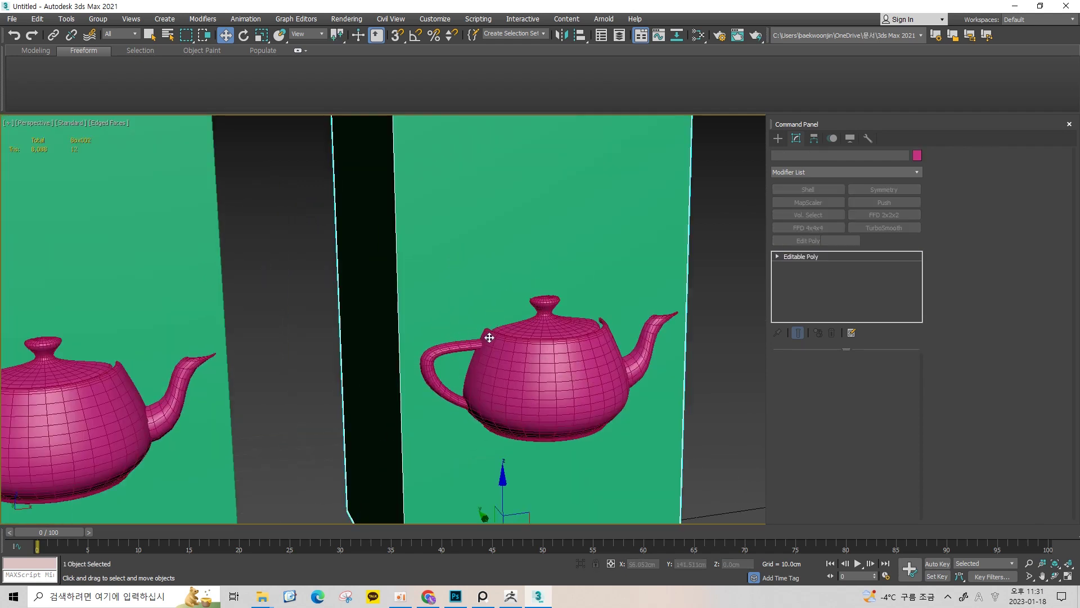
{"action": "scroll", "coordinate": [491, 327], "scroll_direction": "down", "scroll_amount": 5}
{"action": "left_click", "coordinate": [541, 294]}
{"action": "scroll", "coordinate": [541, 294], "scroll_direction": "up", "scroll_amount": 5}
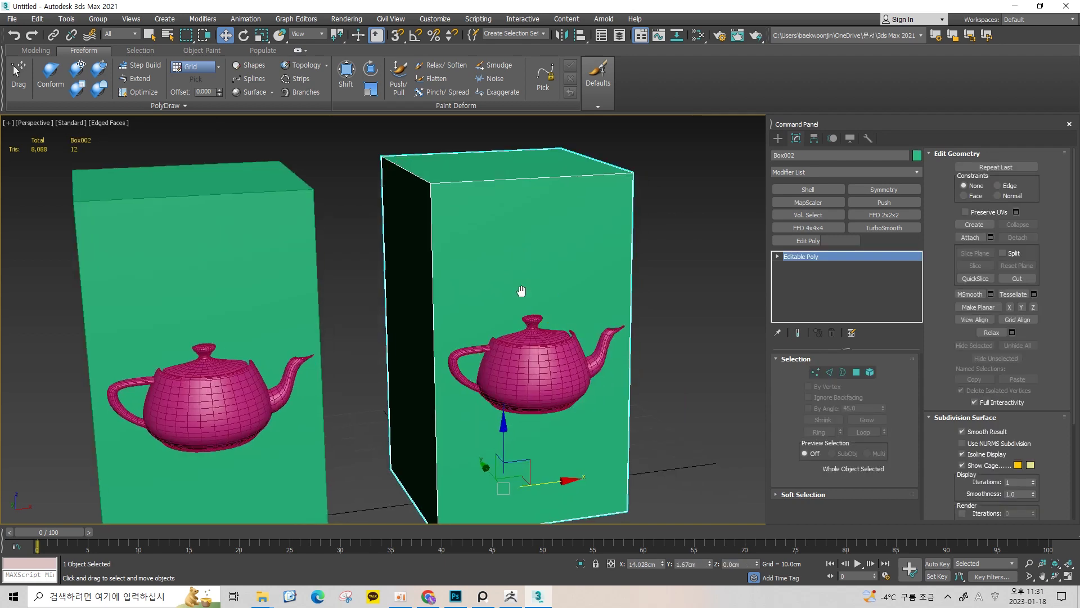
{"action": "key", "text": "4"}
{"action": "left_click", "coordinate": [516, 222]}
Step: Connect two opposite corner vertices of the copied box's front face with a diagonal edge
{"action": "key", "text": "1"}
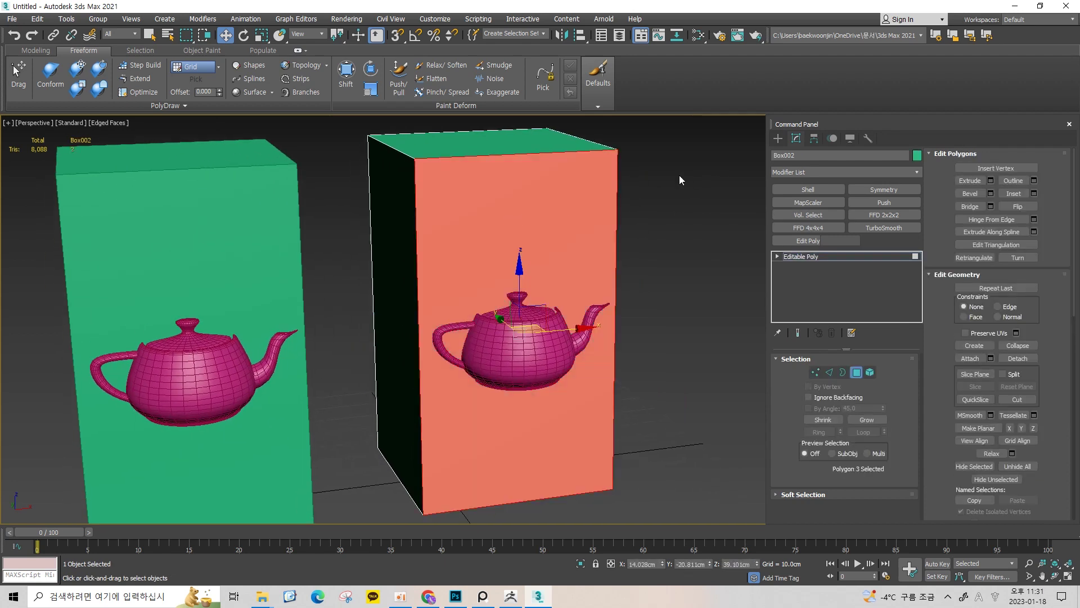
{"action": "key", "text": "4"}
{"action": "key", "text": "1"}
{"action": "left_click", "coordinate": [618, 150]}
{"action": "left_click", "coordinate": [423, 513], "text": "ctrl"}
{"action": "key", "text": "ctrl+shift+e"}
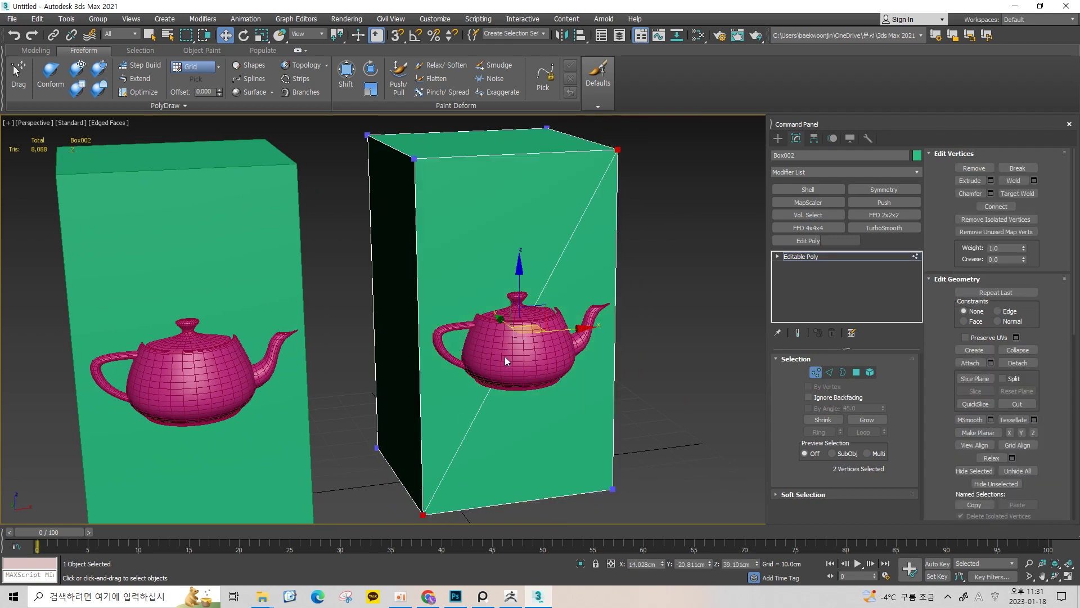
Step: Check the two triangles of the copied box's front face, then select the copied box and teapot together
{"action": "key", "text": "4"}
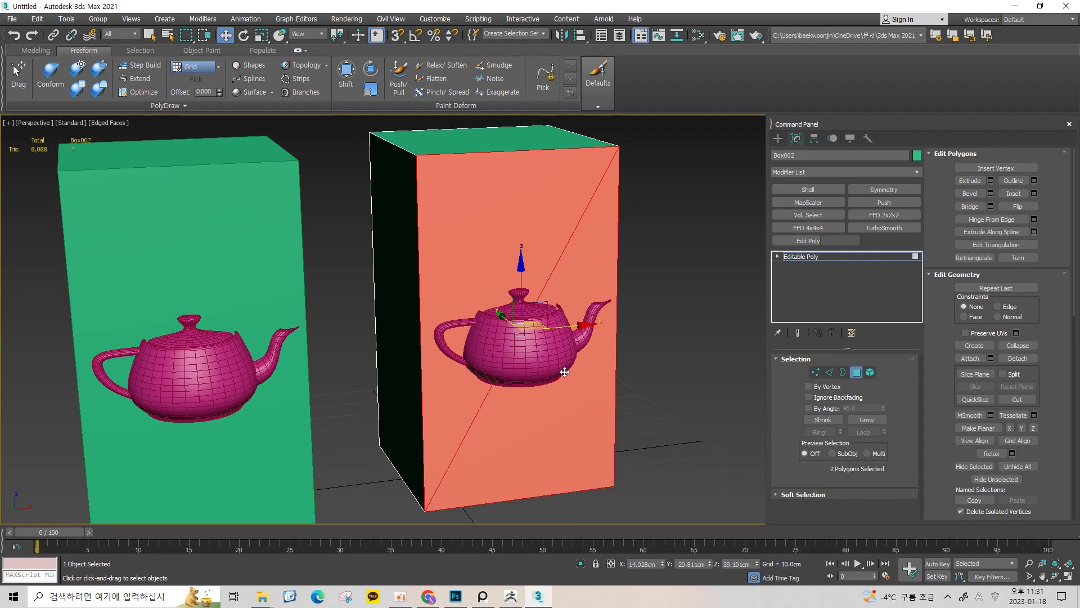
{"action": "left_click", "coordinate": [657, 271]}
{"action": "key", "text": "4"}
{"action": "key", "text": "4"}
{"action": "left_click", "coordinate": [521, 331]}
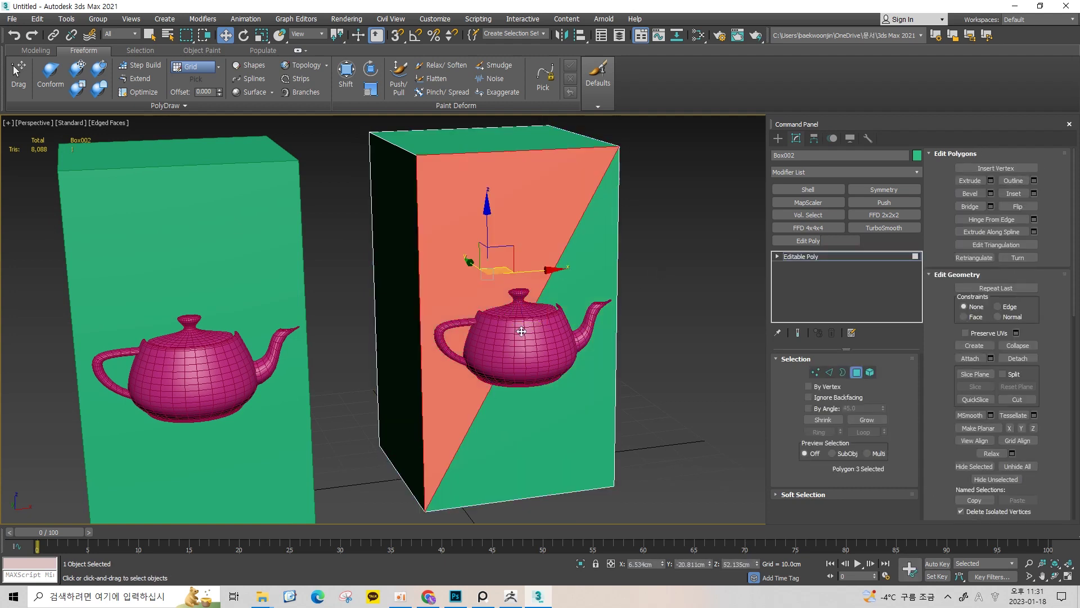
{"action": "key", "text": "4"}
{"action": "left_click", "coordinate": [533, 296], "text": "ctrl"}
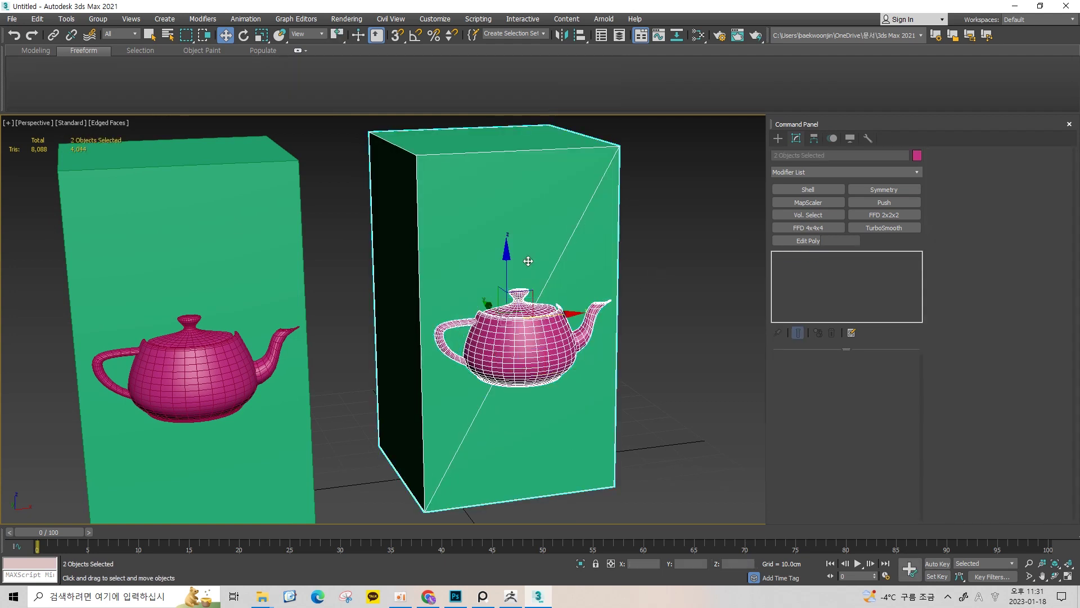
Step: Capture the viewport area around the copied box and teapot in the Snipping Tool and erase the red outline drawn around the teapot
{"action": "left_click", "coordinate": [346, 597]}
{"action": "left_click", "coordinate": [800, 184]}
{"action": "left_click_drag", "start_coordinate": [292, 103], "coordinate": [806, 532]}
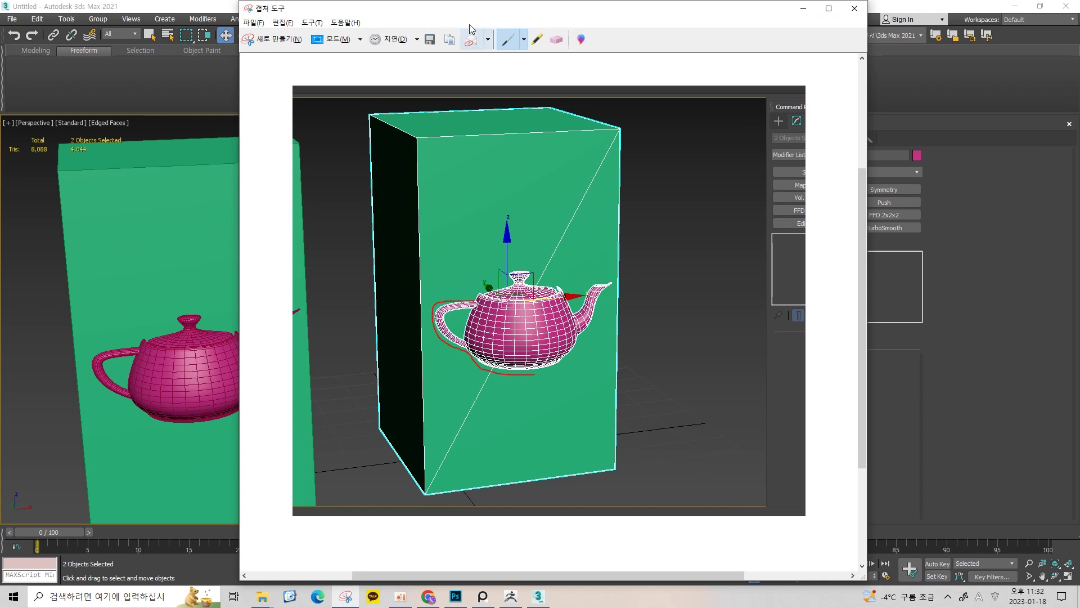
{"action": "left_click", "coordinate": [556, 39]}
{"action": "left_click", "coordinate": [457, 306]}
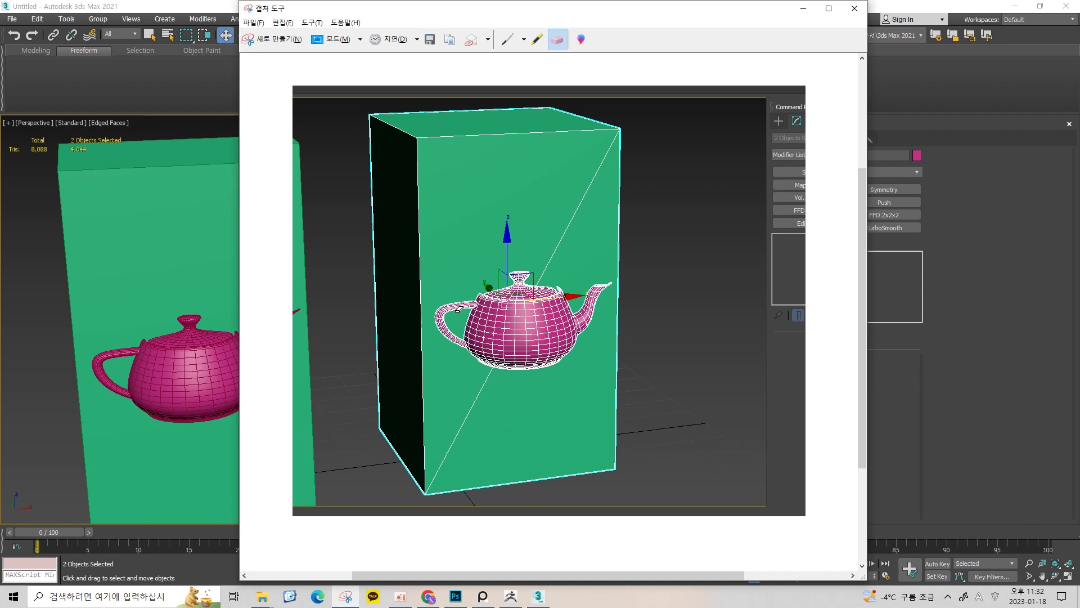
Step: Draw red pen lines on the capture from the box front's two left corners to the teapot's handle, lid and body
{"action": "left_click", "coordinate": [508, 41]}
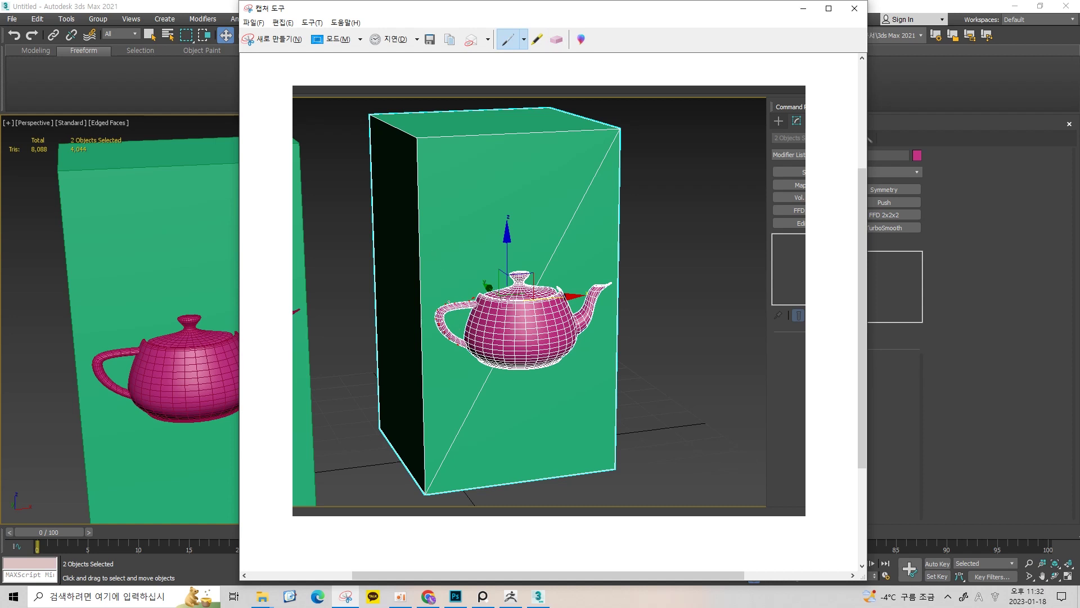
{"action": "left_click_drag", "start_coordinate": [412, 141], "coordinate": [456, 299]}
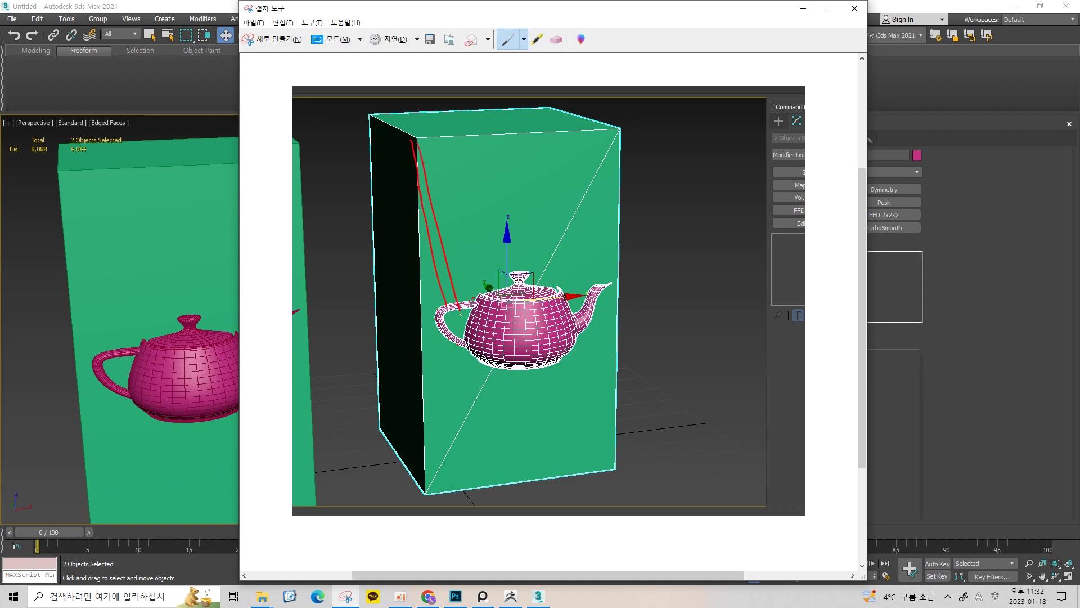
{"action": "mouse_move", "coordinate": [419, 150]}
{"action": "left_mouse_down"}
{"action": "mouse_move", "coordinate": [487, 304]}
{"action": "mouse_move", "coordinate": [498, 259]}
{"action": "left_mouse_up"}
{"action": "mouse_move", "coordinate": [423, 147]}
{"action": "left_mouse_down"}
{"action": "mouse_move", "coordinate": [437, 317]}
{"action": "mouse_move", "coordinate": [429, 508]}
{"action": "left_mouse_up"}
{"action": "left_click_drag", "start_coordinate": [511, 349], "coordinate": [438, 500]}
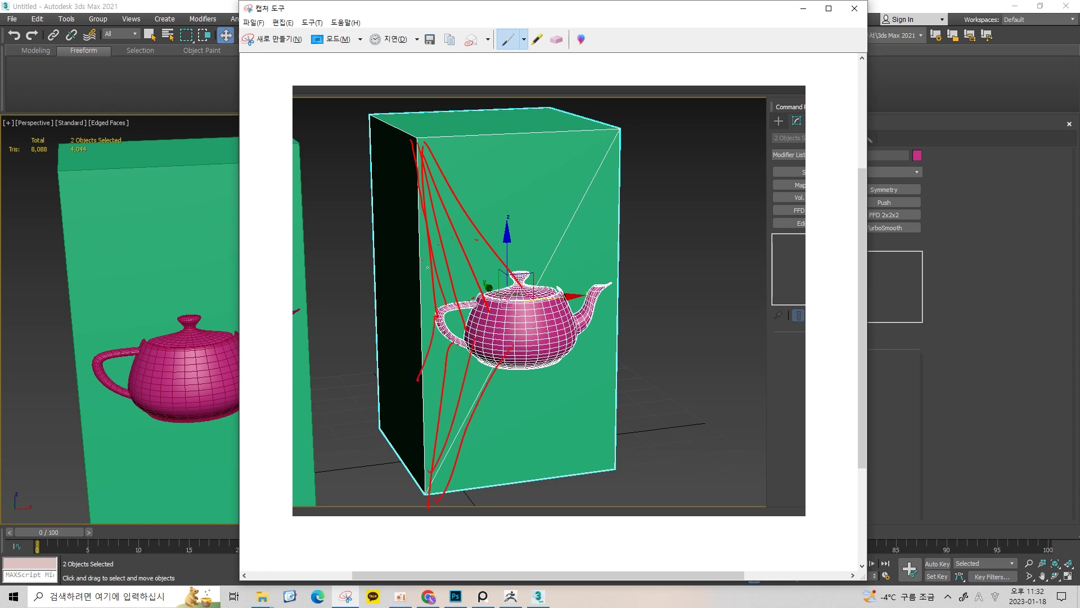
Step: Draw red lines from the teapot's underside to the box's lower corners and handwrite a circled 224 above the teapot
{"action": "left_click_drag", "start_coordinate": [472, 362], "coordinate": [436, 480]}
{"action": "left_click_drag", "start_coordinate": [509, 366], "coordinate": [450, 483]}
{"action": "left_click_drag", "start_coordinate": [558, 355], "coordinate": [500, 430]}
{"action": "left_click_drag", "start_coordinate": [537, 346], "coordinate": [618, 487]}
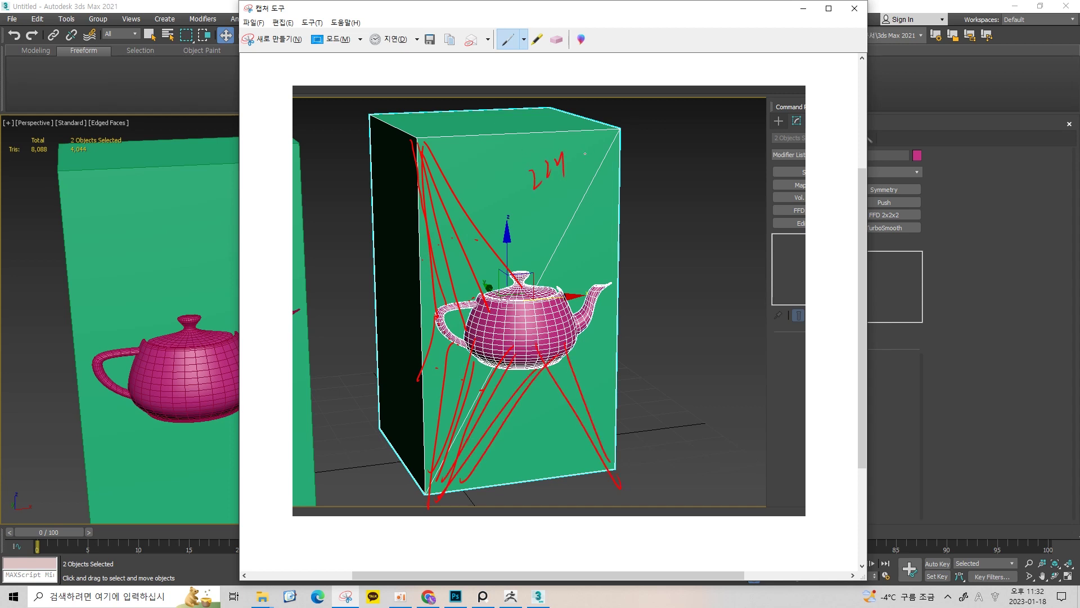
{"action": "left_click_drag", "start_coordinate": [511, 164], "coordinate": [565, 172]}
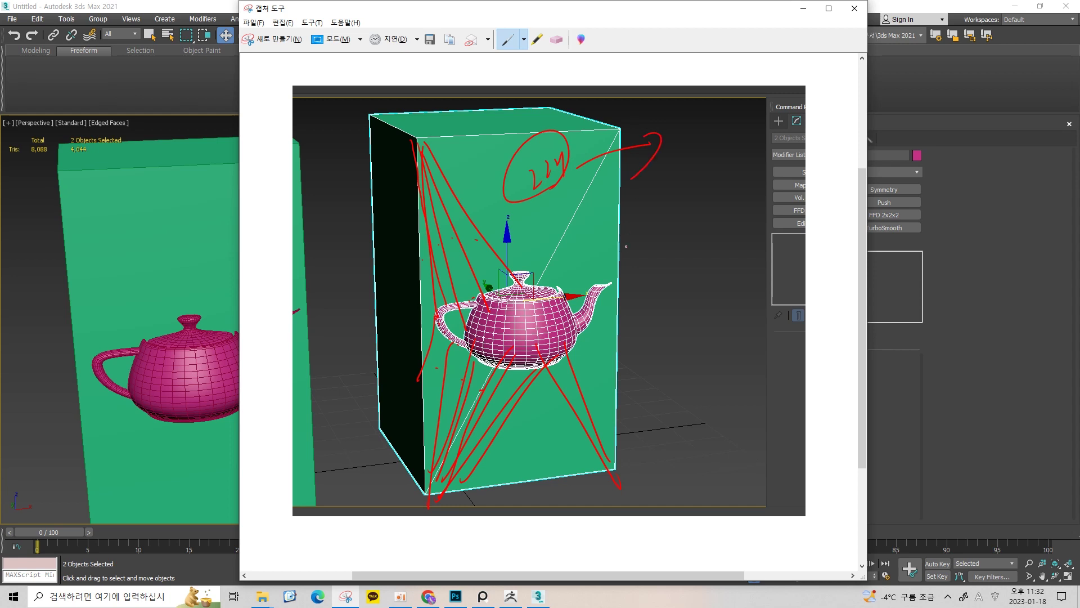
Step: Draw red lines from the teapot to the box's upper-right and lower-right corners, then return to 3ds Max
{"action": "left_click_drag", "start_coordinate": [534, 289], "coordinate": [595, 157]}
{"action": "left_click_drag", "start_coordinate": [550, 283], "coordinate": [616, 134]}
{"action": "left_click_drag", "start_coordinate": [575, 281], "coordinate": [603, 160]}
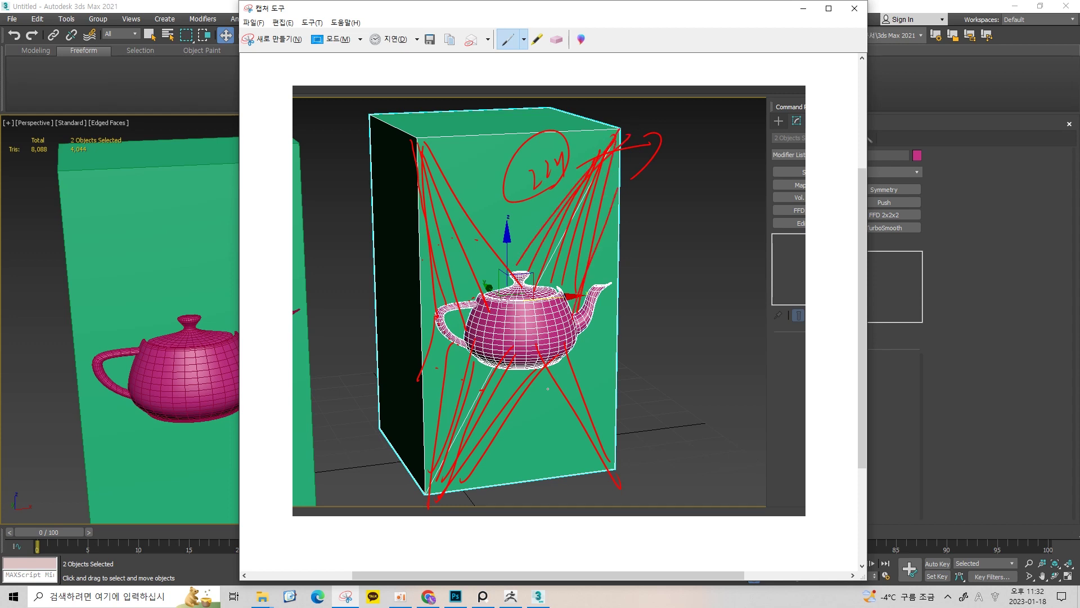
{"action": "left_click_drag", "start_coordinate": [585, 327], "coordinate": [614, 470]}
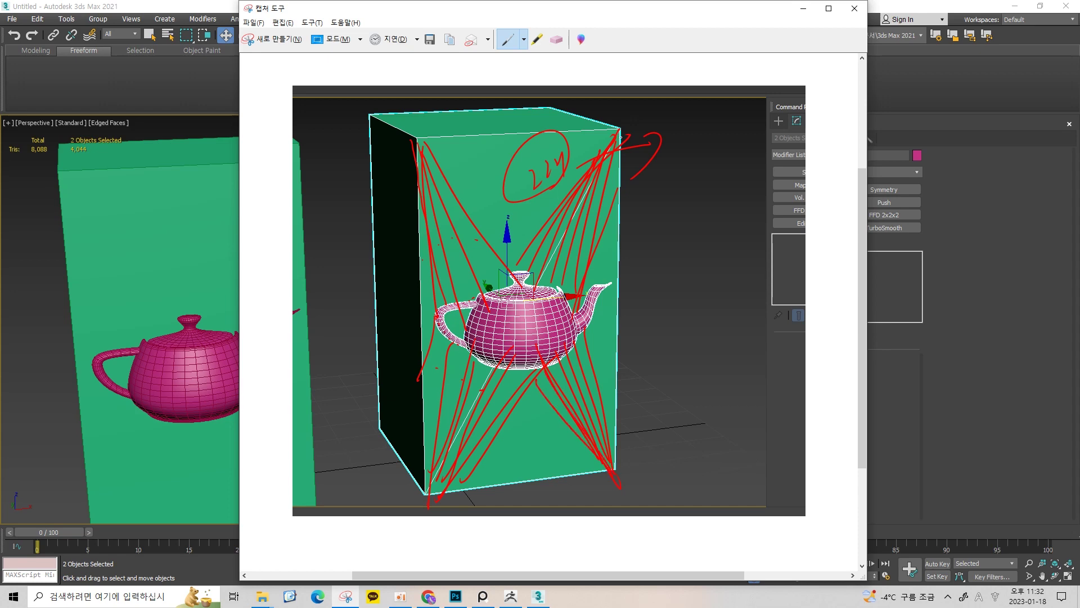
{"action": "left_click", "coordinate": [803, 11]}
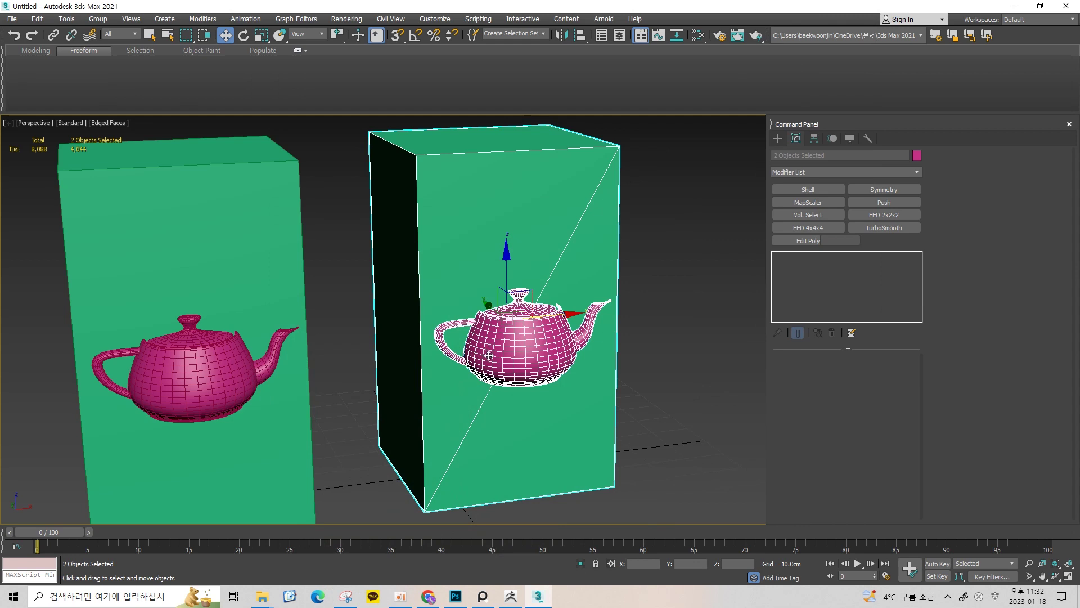
Step: Reselect the copied box and teapot together and inspect the pair from a raised angle
{"action": "left_click", "coordinate": [642, 274]}
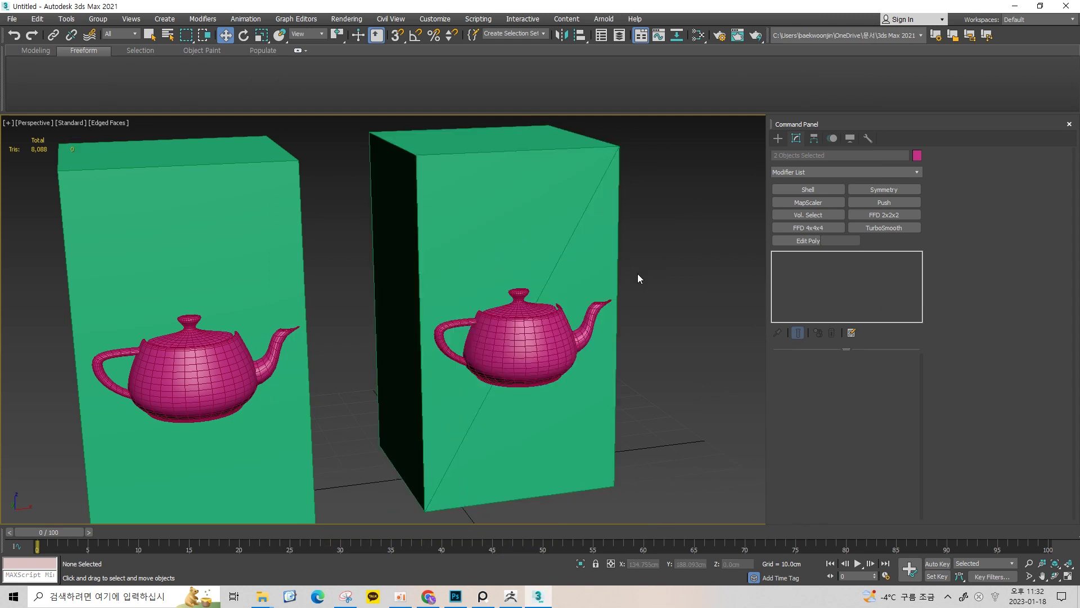
{"action": "left_click", "coordinate": [526, 205]}
{"action": "left_click", "coordinate": [538, 354], "text": "ctrl"}
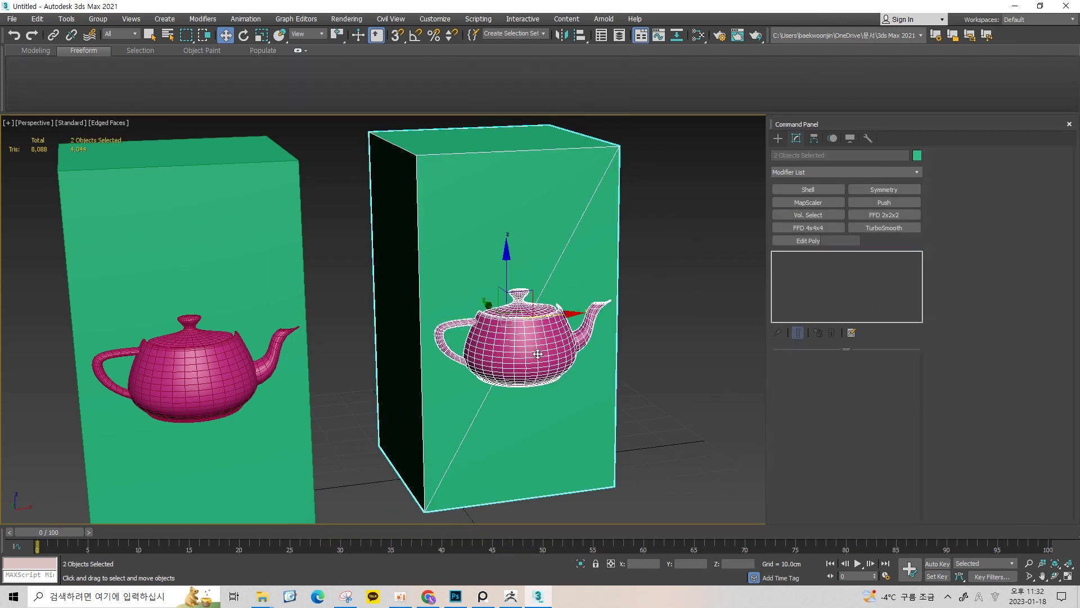
{"action": "left_click", "coordinate": [646, 329]}
{"action": "left_click_drag", "start_coordinate": [697, 202], "coordinate": [405, 394]}
{"action": "middle_click_drag", "start_coordinate": [405, 394], "coordinate": [622, 333], "text": "alt"}
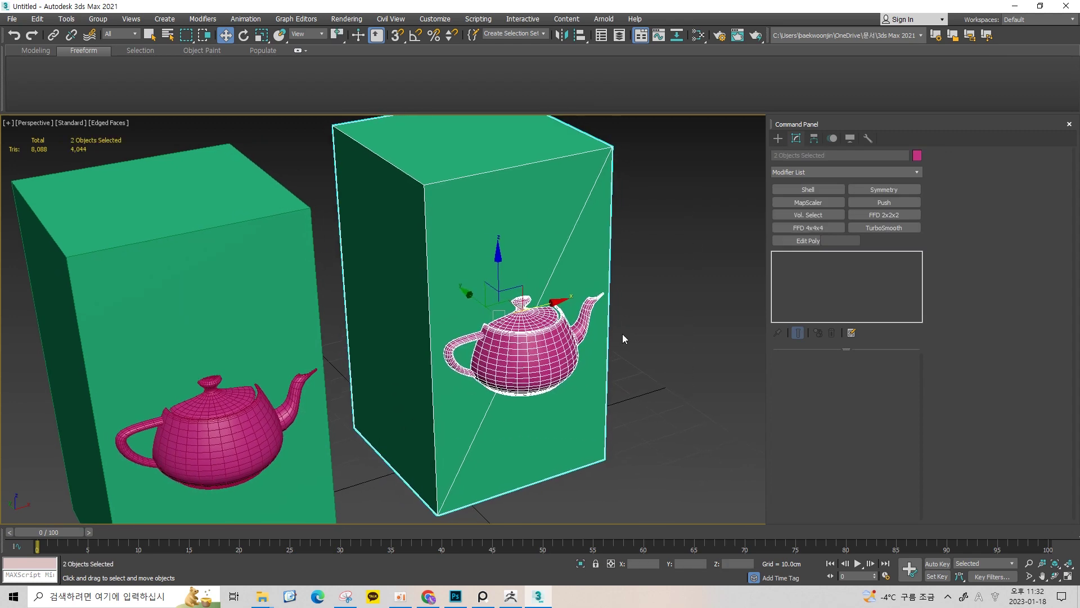
Step: Isolate the copied teapot in the top view and delete the polygons of its rear half
{"action": "left_click", "coordinate": [524, 349]}
{"action": "key", "text": "t"}
{"action": "key", "text": "z"}
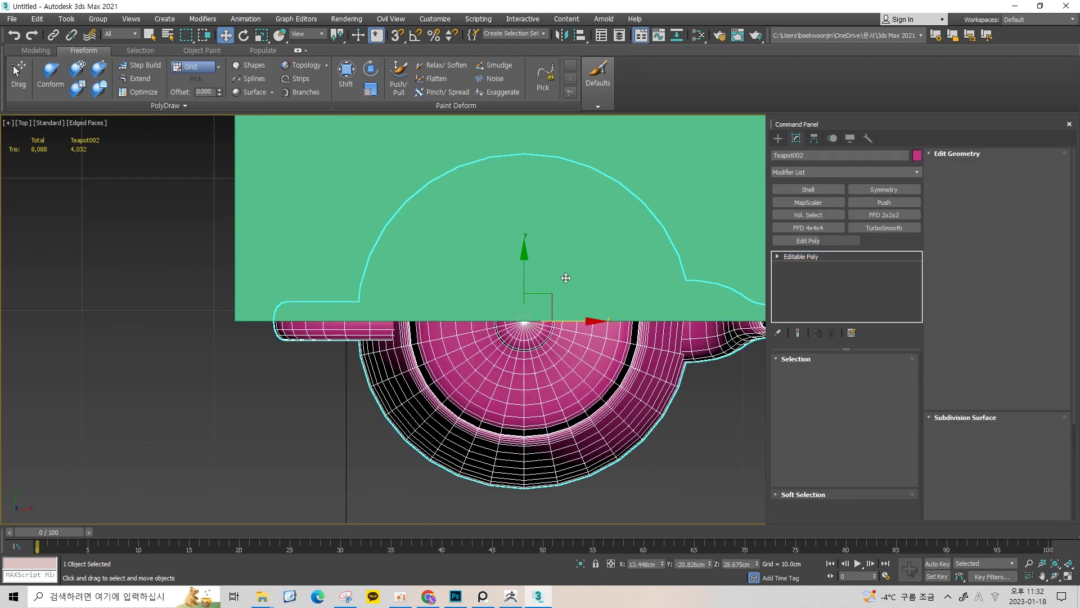
{"action": "key", "text": "alt+q"}
{"action": "key", "text": "4"}
{"action": "left_click_drag", "start_coordinate": [713, 192], "coordinate": [214, 309]}
{"action": "key", "text": "Delete"}
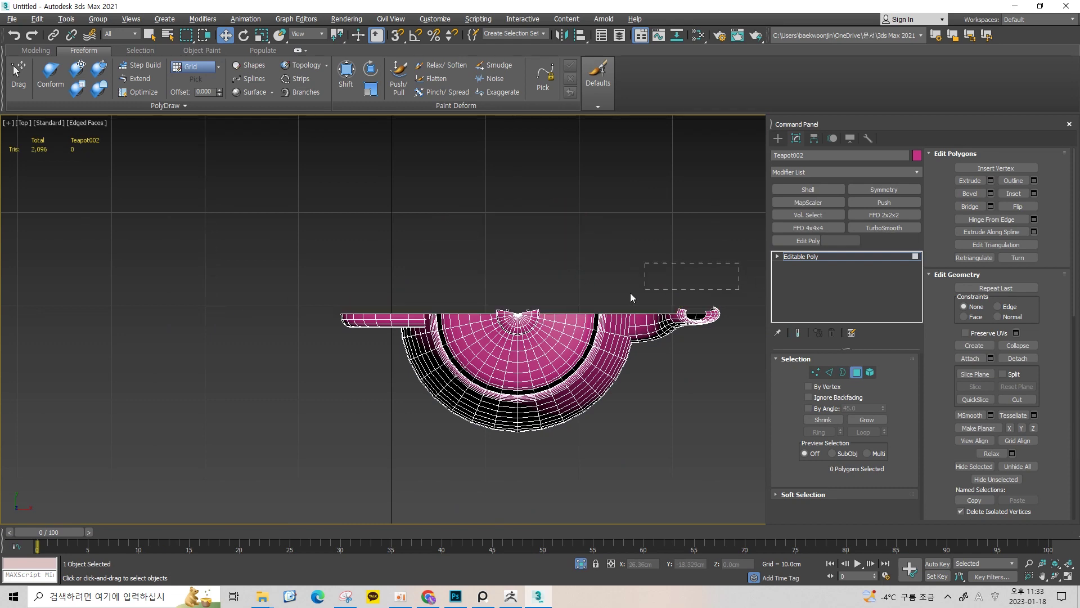
Step: Delete the leftover rear polygons of the copied teapot and end the isolation to show the boxes again
{"action": "left_click_drag", "start_coordinate": [477, 313], "coordinate": [478, 313]}
{"action": "key", "text": "Delete"}
{"action": "middle_click_drag", "start_coordinate": [624, 259], "coordinate": [641, 214], "text": "alt"}
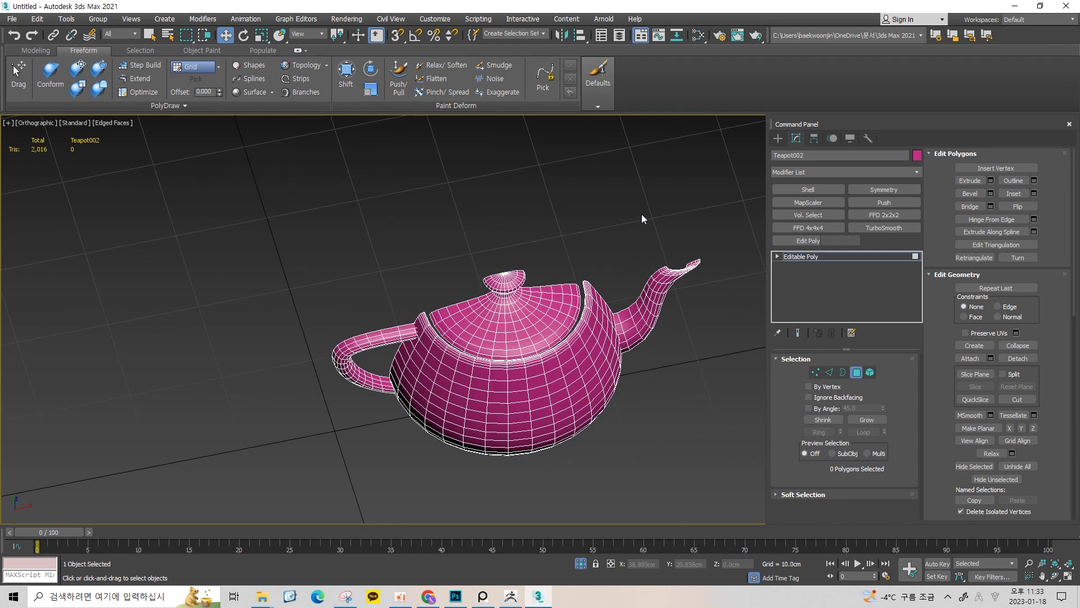
{"action": "key", "text": "4"}
{"action": "key", "text": "4"}
{"action": "key", "text": "alt+q"}
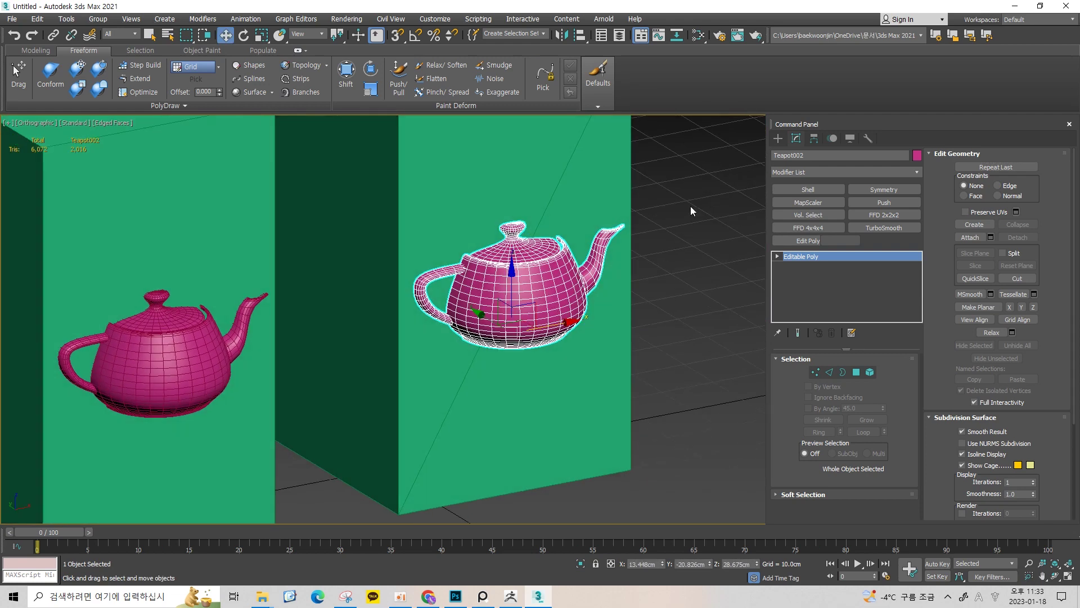
Step: Remove one lengthwise edge loop from the copied teapot's handle
{"action": "left_click", "coordinate": [692, 212]}
{"action": "left_click", "coordinate": [601, 267]}
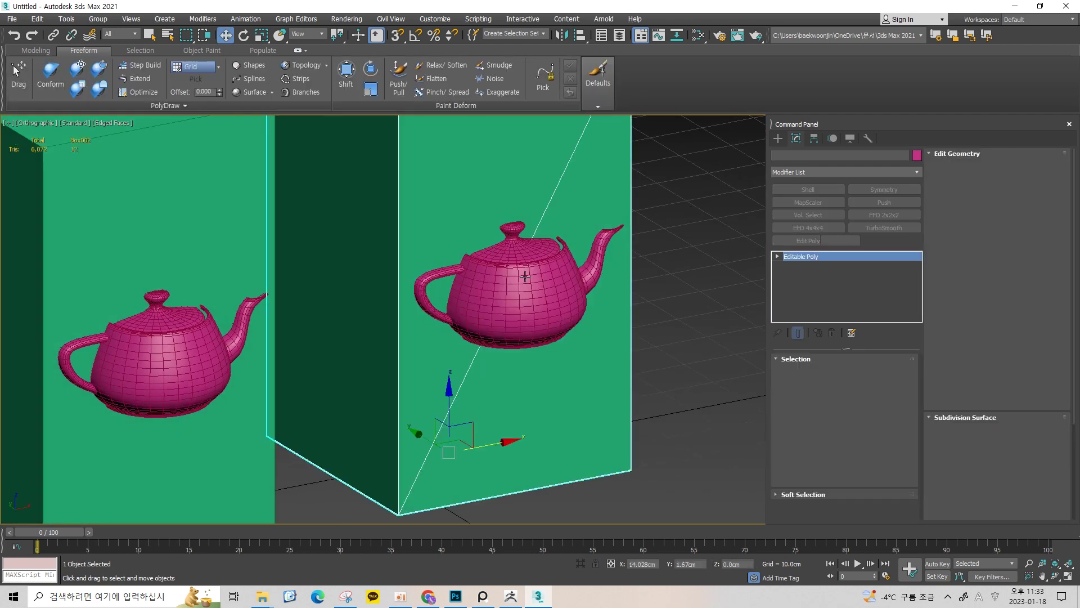
{"action": "left_click", "coordinate": [524, 277]}
{"action": "key", "text": "f"}
{"action": "scroll", "coordinate": [495, 240], "scroll_direction": "up", "scroll_amount": 3}
{"action": "middle_click_drag", "start_coordinate": [610, 232], "coordinate": [453, 241]}
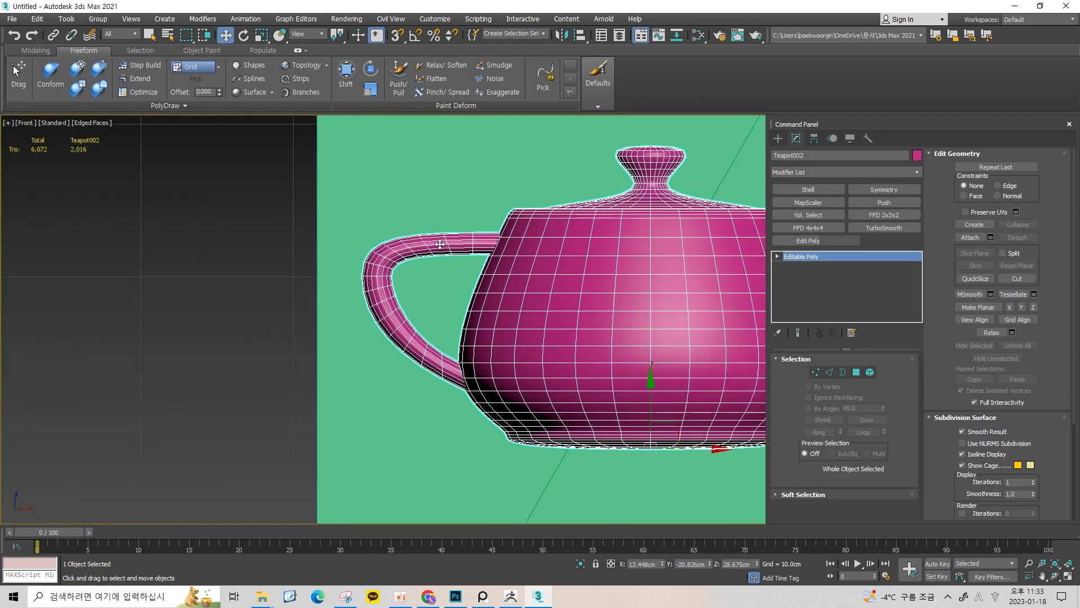
{"action": "key", "text": "2"}
{"action": "double_click", "coordinate": [405, 243]}
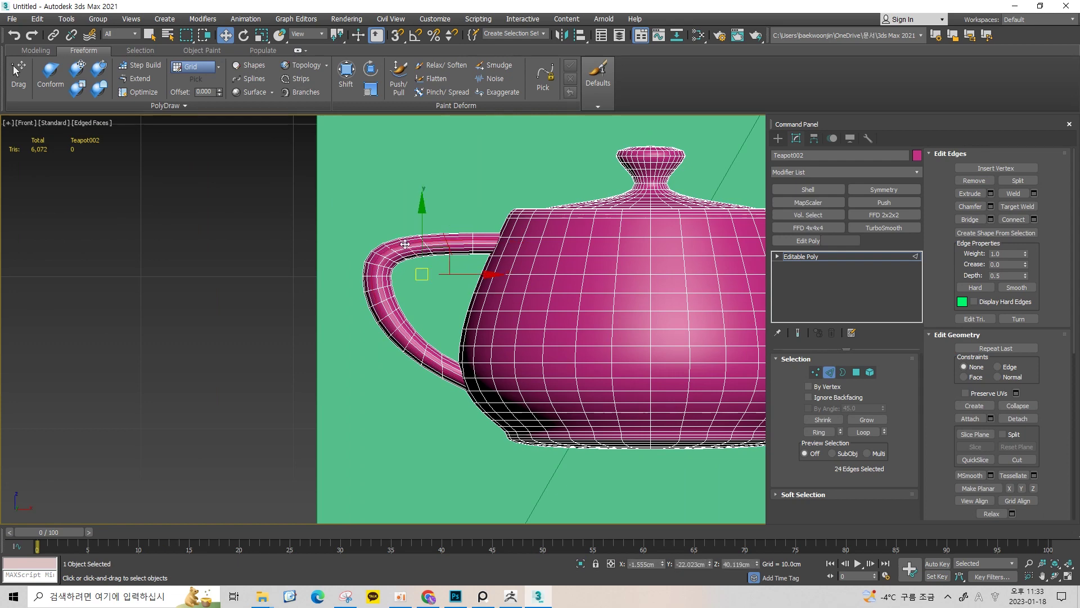
{"action": "left_click", "coordinate": [446, 241], "text": "ctrl"}
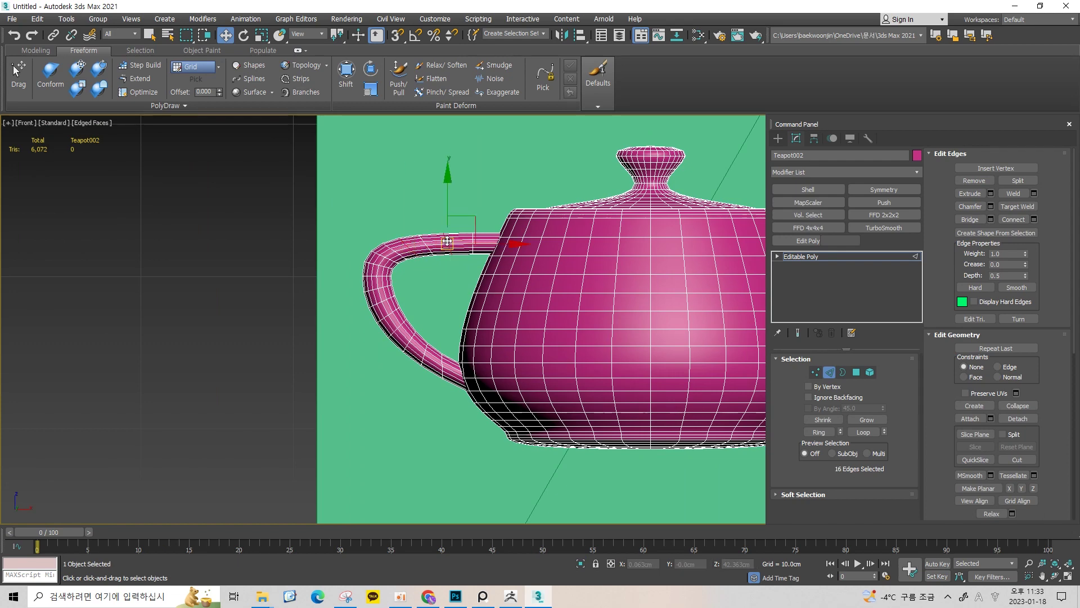
{"action": "middle_click_drag", "start_coordinate": [448, 229], "coordinate": [449, 302], "text": "alt"}
{"action": "key", "text": "2"}
{"action": "scroll", "coordinate": [448, 301], "scroll_direction": "down", "scroll_amount": 5}
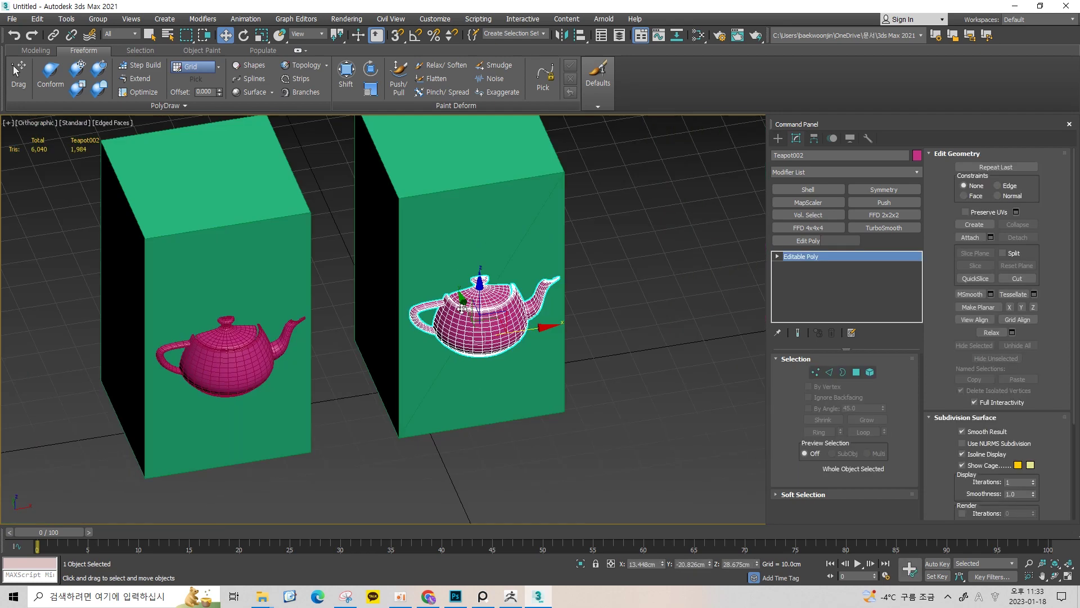
Step: Select the copied box and teapot together and compare the pair with the original pair
{"action": "left_click", "coordinate": [423, 388], "text": "ctrl"}
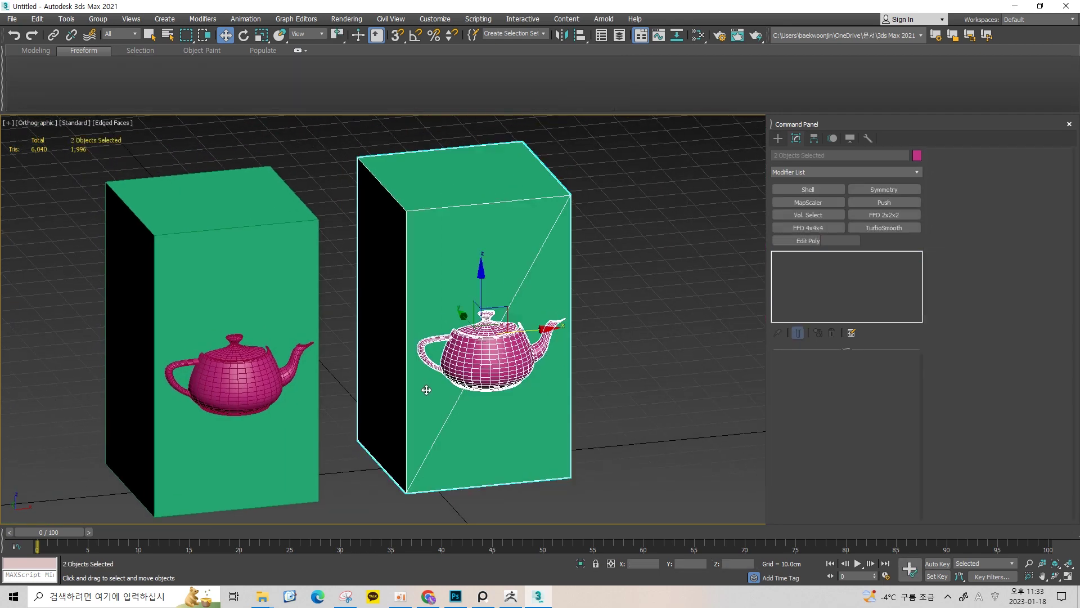
{"action": "key", "text": "f"}
{"action": "middle_click_drag", "start_coordinate": [623, 357], "coordinate": [706, 230], "text": "alt"}
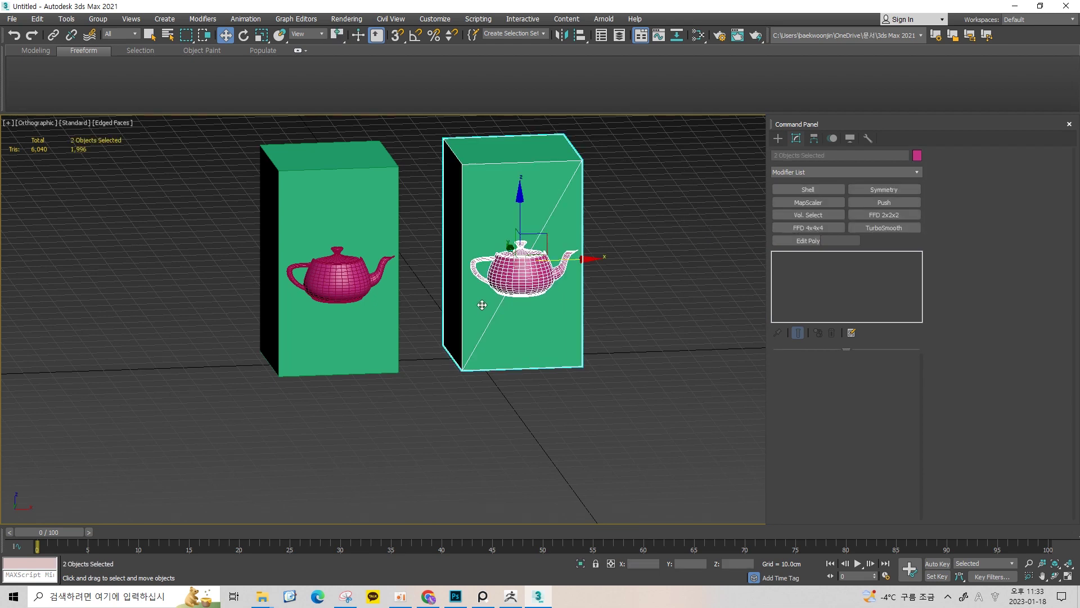
{"action": "scroll", "coordinate": [502, 271], "scroll_direction": "up", "scroll_amount": 2}
{"action": "middle_click_drag", "start_coordinate": [502, 271], "coordinate": [677, 218], "text": "alt"}
{"action": "left_click", "coordinate": [697, 193]}
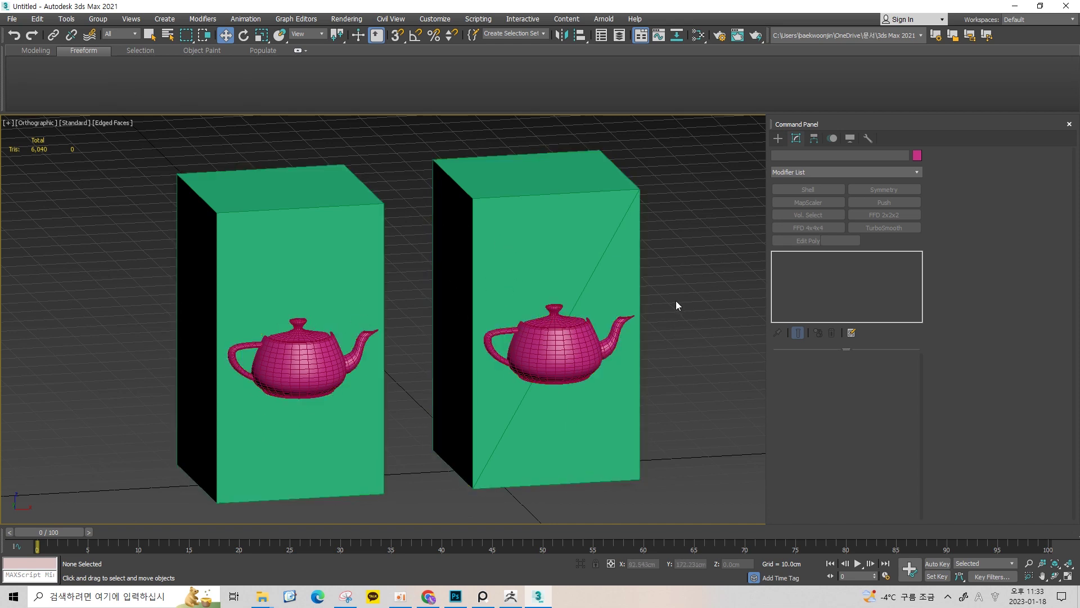
Step: Compare the triangle counts of the copied box and teapot selected together and each selected alone
{"action": "middle_click_drag", "start_coordinate": [659, 305], "coordinate": [646, 307]}
{"action": "middle_click_drag", "start_coordinate": [493, 357], "coordinate": [441, 361]}
{"action": "left_click", "coordinate": [501, 236]}
{"action": "left_click", "coordinate": [480, 337], "text": "ctrl"}
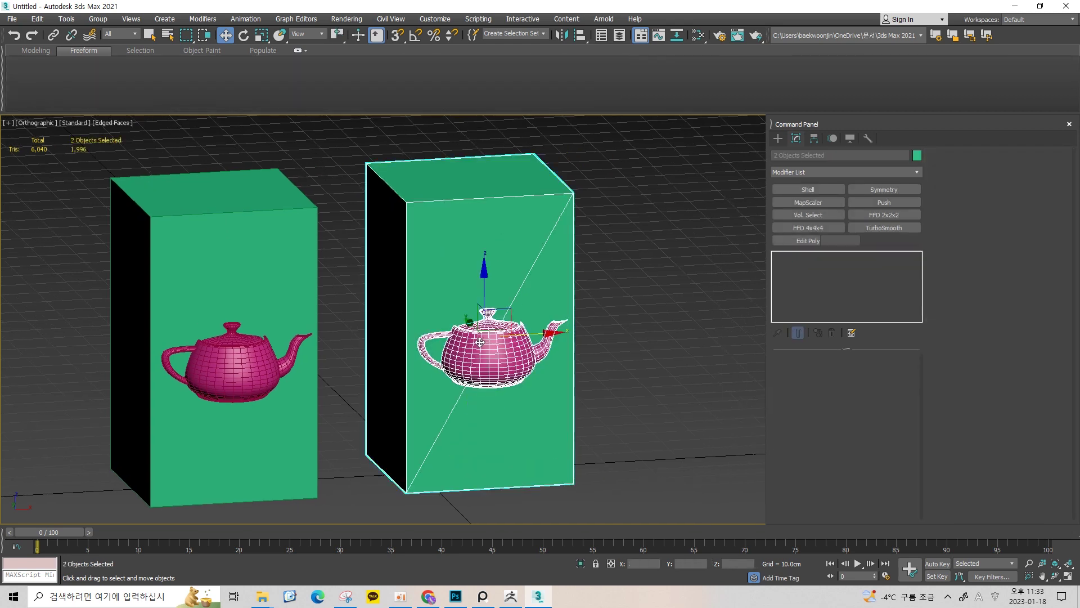
{"action": "left_click", "coordinate": [531, 288]}
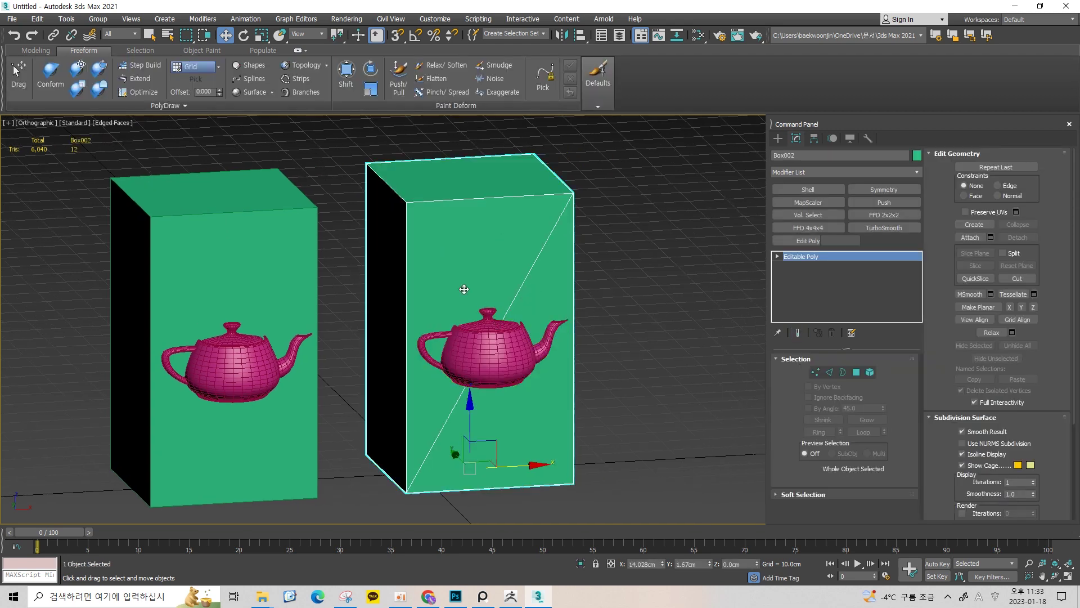
{"action": "left_click", "coordinate": [476, 328]}
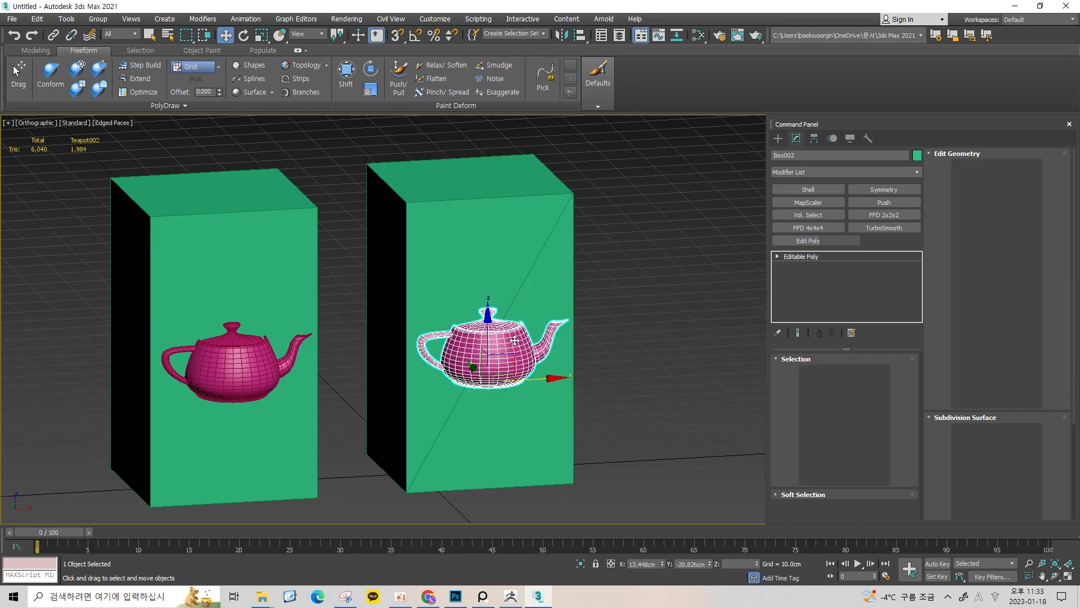
{"action": "scroll", "coordinate": [490, 328], "scroll_direction": "up", "scroll_amount": 5}
{"action": "scroll", "coordinate": [506, 328], "scroll_direction": "down", "scroll_amount": 5}
{"action": "scroll", "coordinate": [523, 324], "scroll_direction": "down", "scroll_amount": 5}
{"action": "scroll", "coordinate": [549, 317], "scroll_direction": "up", "scroll_amount": 3}
{"action": "scroll", "coordinate": [534, 326], "scroll_direction": "up", "scroll_amount": 3}
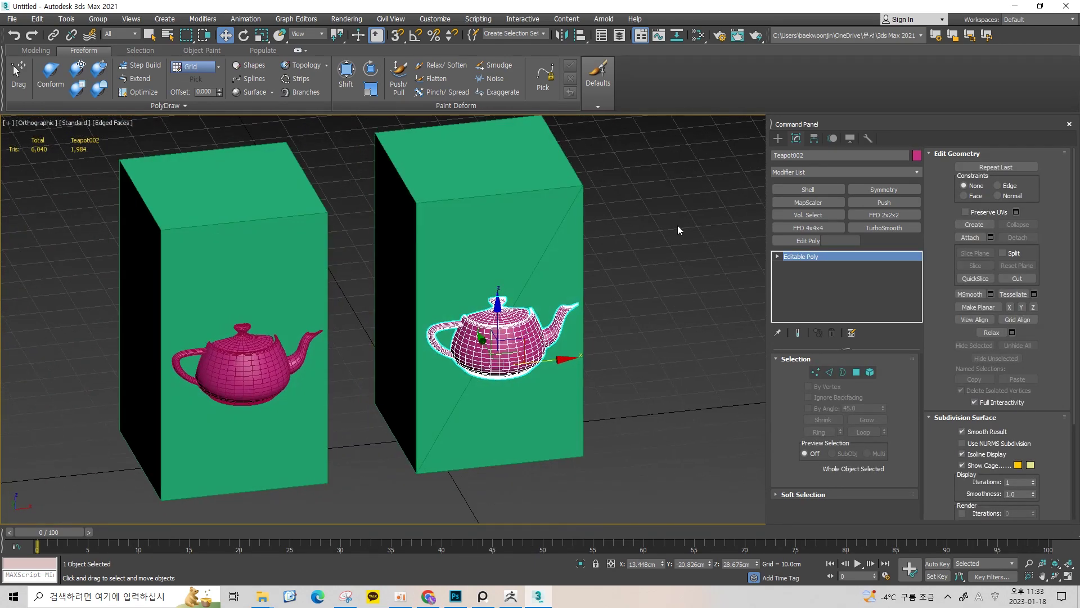
Step: Reselect the copied box and teapot together and examine the teapot closely against the box's front face
{"action": "left_click", "coordinate": [678, 224]}
{"action": "middle_click_drag", "start_coordinate": [422, 441], "coordinate": [670, 189], "text": "alt"}
{"action": "key", "text": "ctrl+z"}
{"action": "left_click", "coordinate": [664, 268]}
{"action": "middle_click_drag", "start_coordinate": [664, 268], "coordinate": [572, 203], "text": "alt"}
{"action": "left_click", "coordinate": [535, 267]}
{"action": "left_click", "coordinate": [509, 352], "text": "ctrl"}
{"action": "left_click", "coordinate": [657, 150]}
{"action": "key", "text": "ctrl+z"}
{"action": "scroll", "coordinate": [483, 386], "scroll_direction": "up", "scroll_amount": 3}
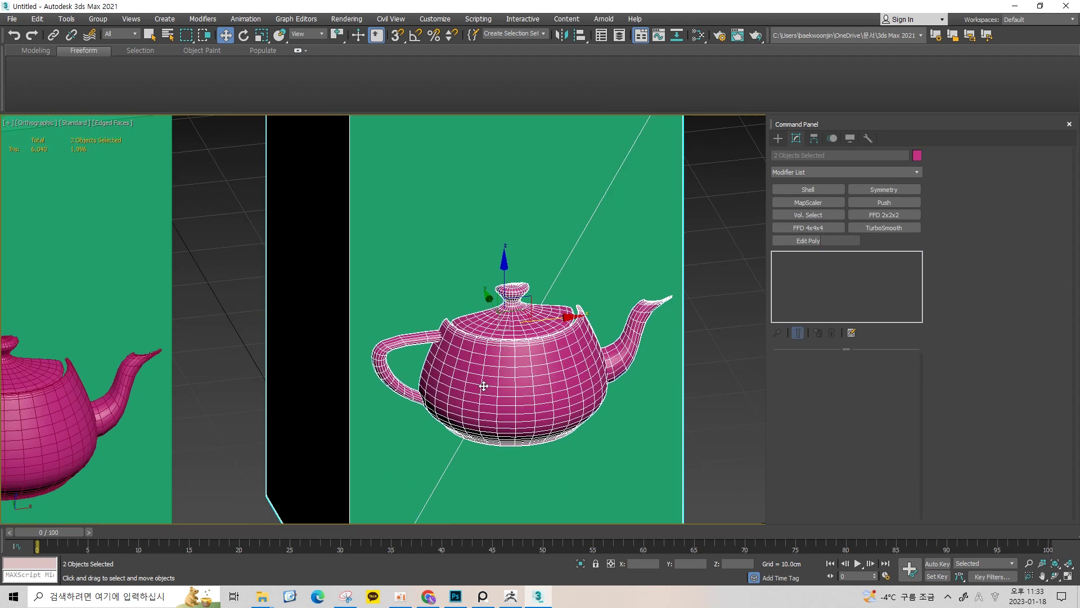
{"action": "scroll", "coordinate": [470, 346], "scroll_direction": "down", "scroll_amount": 5}
{"action": "left_click", "coordinate": [704, 232]}
{"action": "key", "text": "ctrl+z"}
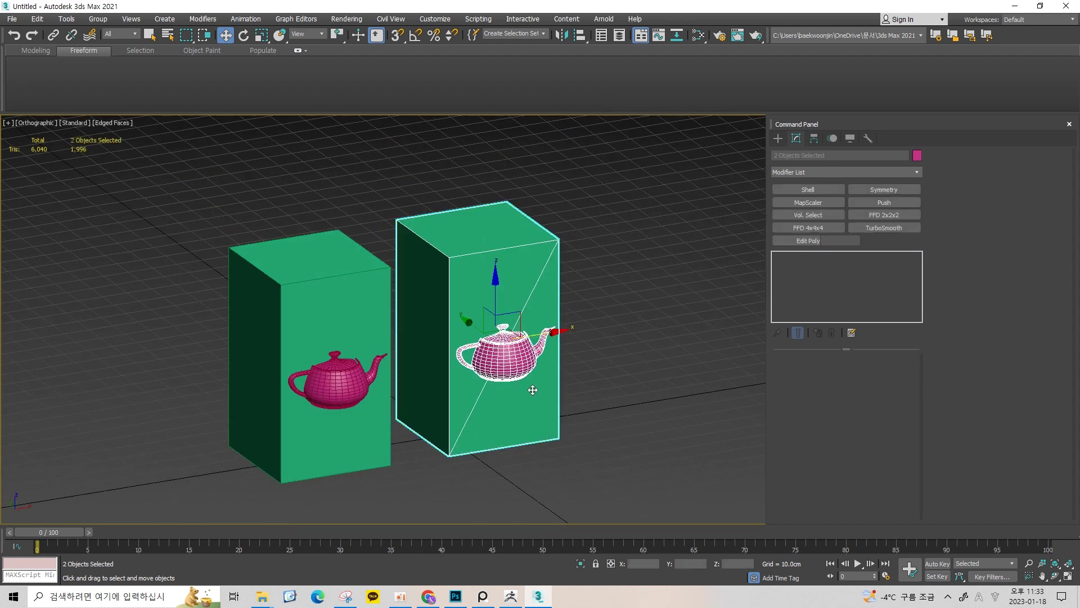
{"action": "left_click", "coordinate": [653, 208]}
{"action": "key", "text": "ctrl+z"}
{"action": "key", "text": "ctrl+z"}
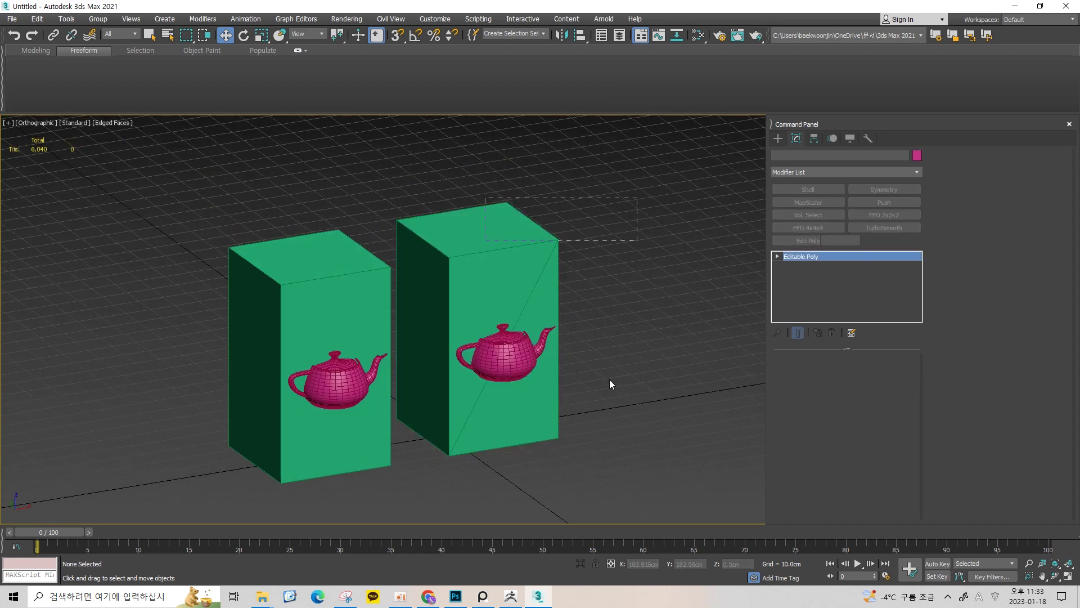
{"action": "left_click", "coordinate": [576, 280]}
{"action": "key", "text": "ctrl+z"}
Step: Inspect the selected copied box and teapot from the front and switch back to the perspective view
{"action": "scroll", "coordinate": [626, 340], "scroll_direction": "up", "scroll_amount": 1}
{"action": "scroll", "coordinate": [489, 323], "scroll_direction": "up", "scroll_amount": 3}
{"action": "scroll", "coordinate": [489, 323], "scroll_direction": "down", "scroll_amount": 3}
{"action": "middle_click_drag", "start_coordinate": [490, 322], "coordinate": [514, 336], "text": "alt"}
{"action": "key", "text": "f"}
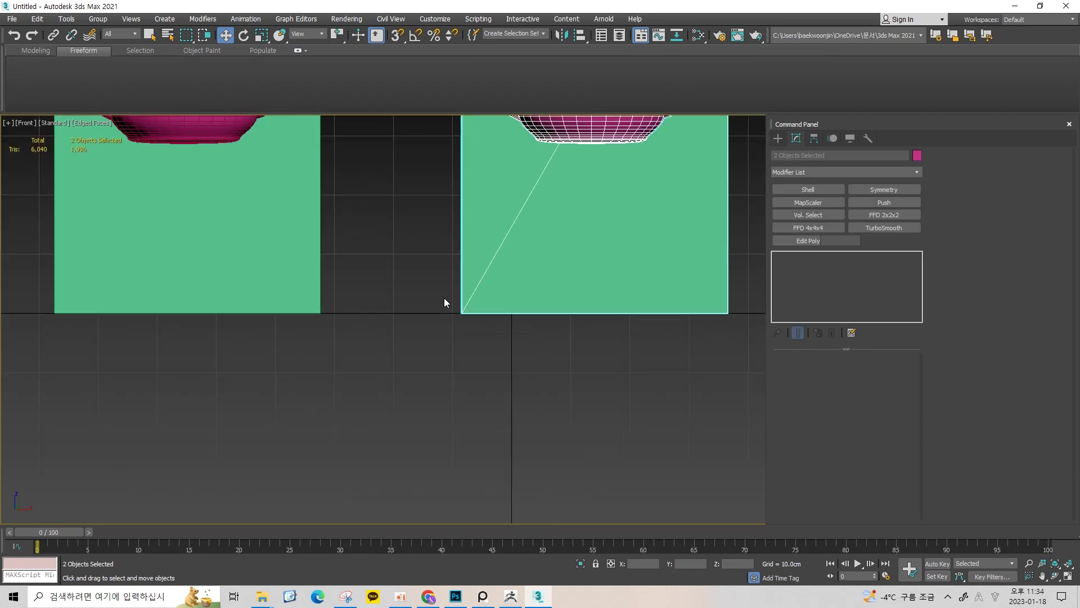
{"action": "key", "text": "p"}
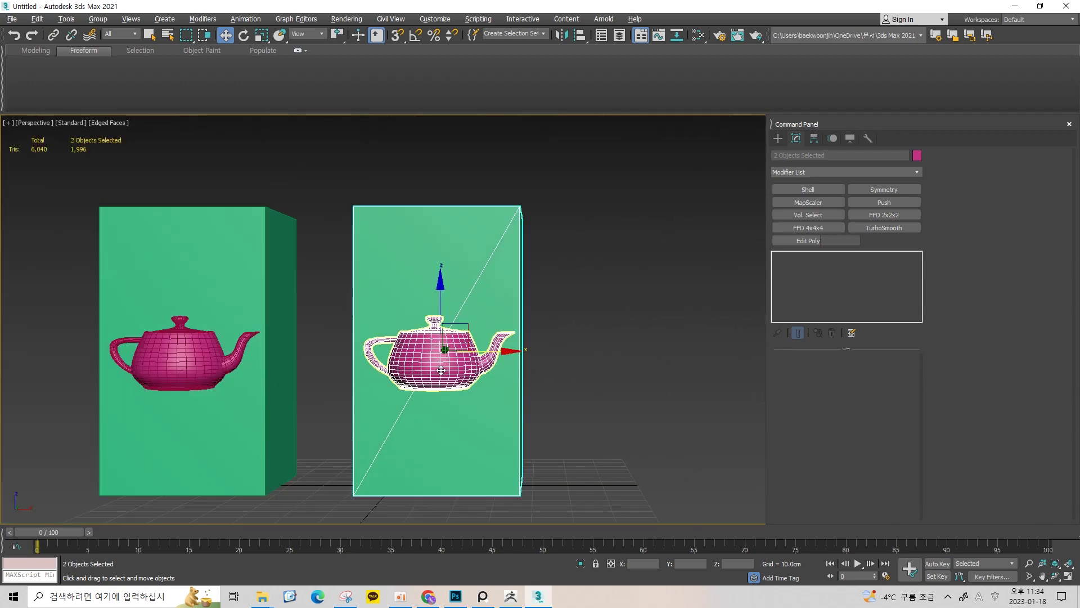